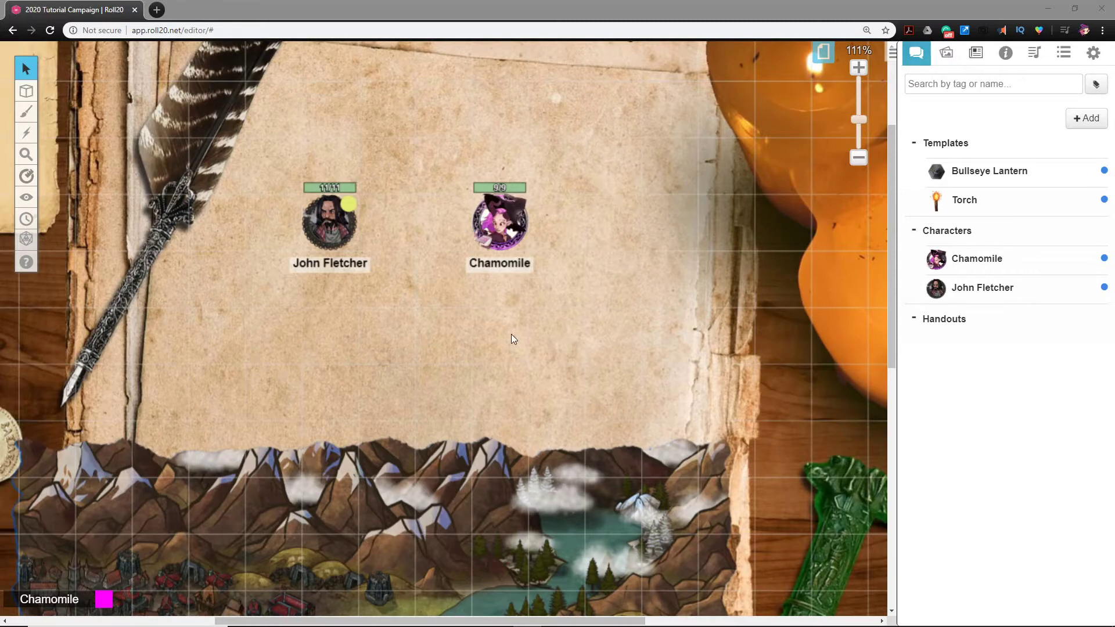
left_click_drag(480, 371, 478, 413)
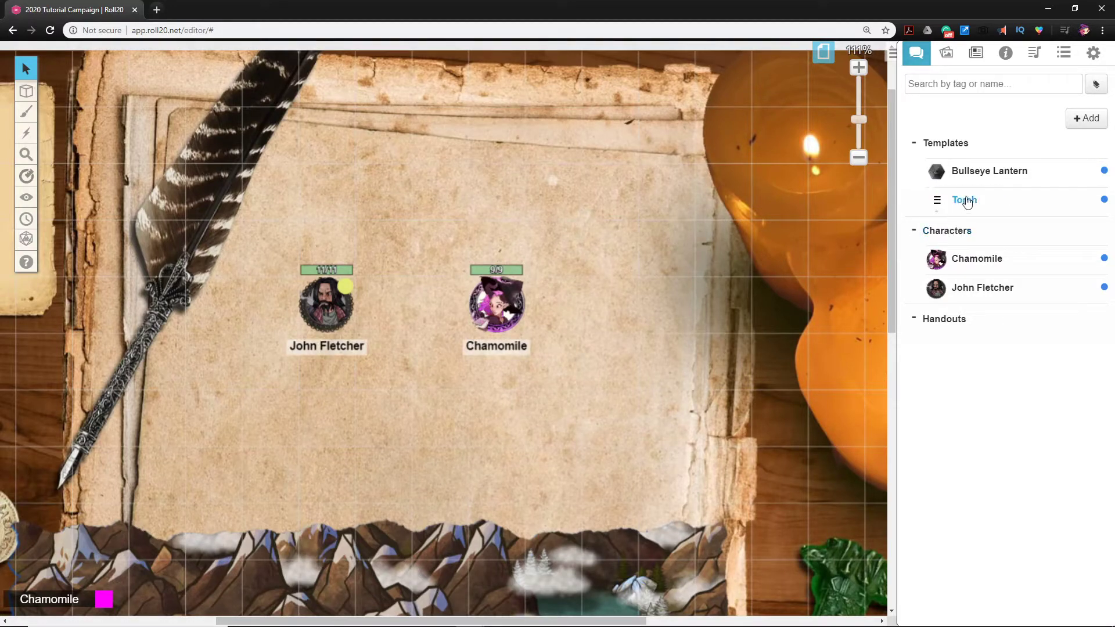
left_click_drag(760, 403, 712, 396)
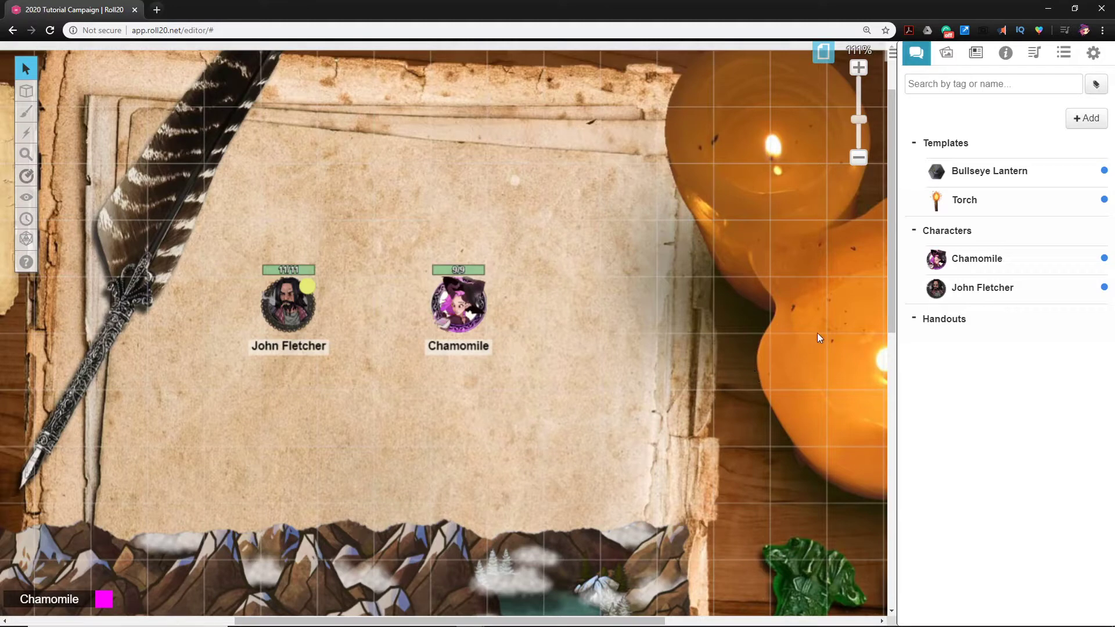
left_click(924, 58)
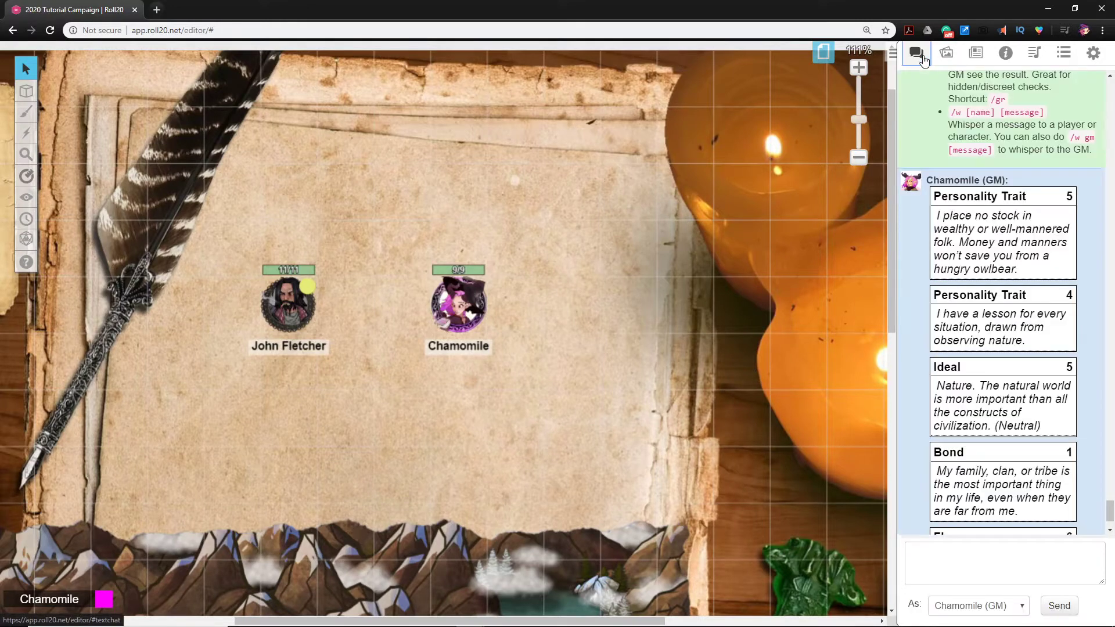
Look through the Chaotic Conjuration and Toasty Thaumaturgy spell templates among the premium subscription sets in the art library.
left_click(946, 54)
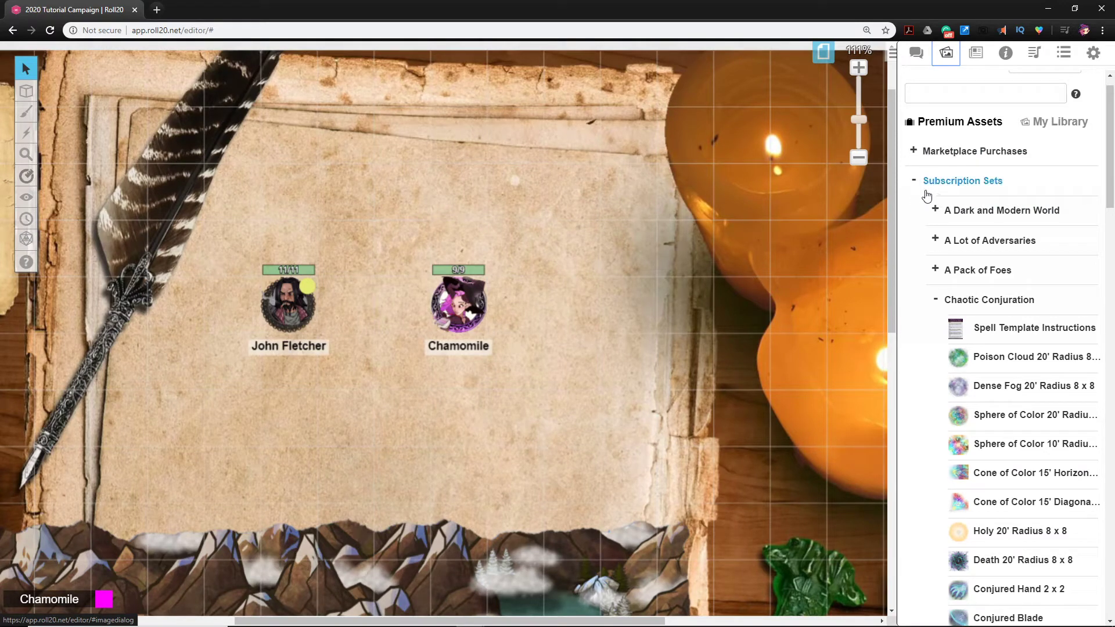
mouse_move(950, 323)
scroll(953, 317, "down", 2)
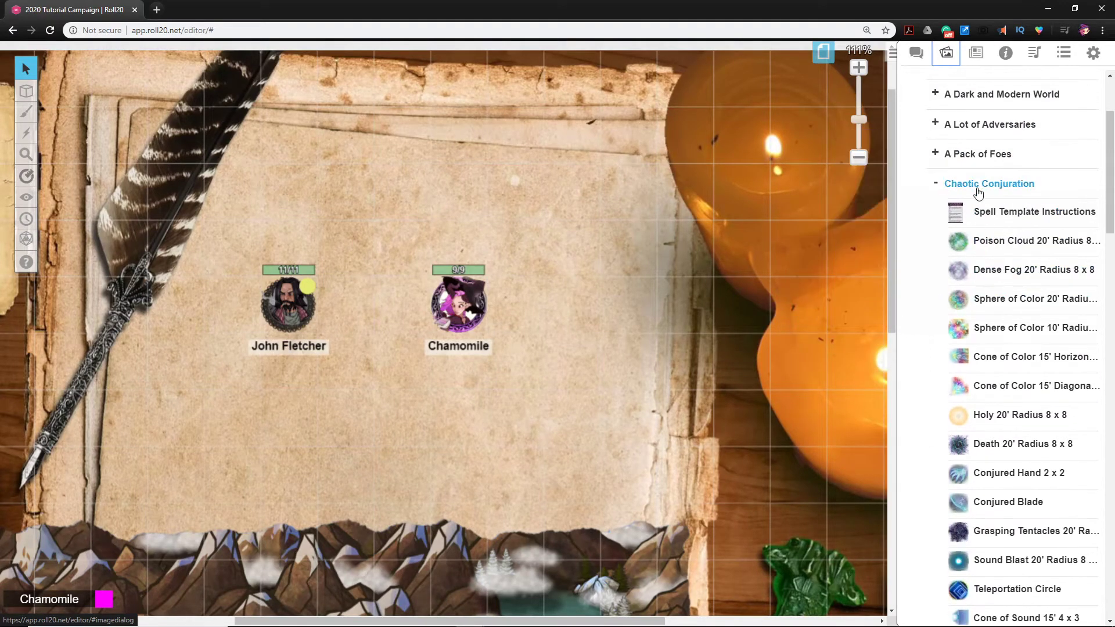
mouse_move(962, 285)
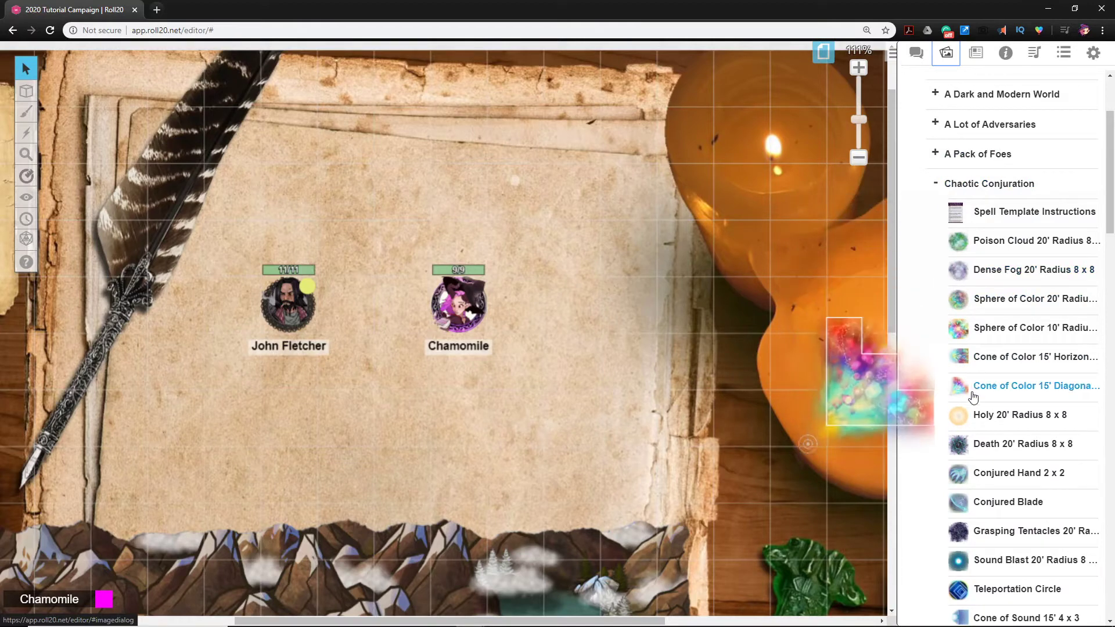
scroll(974, 443, "down", 2)
scroll(974, 443, "down", 15)
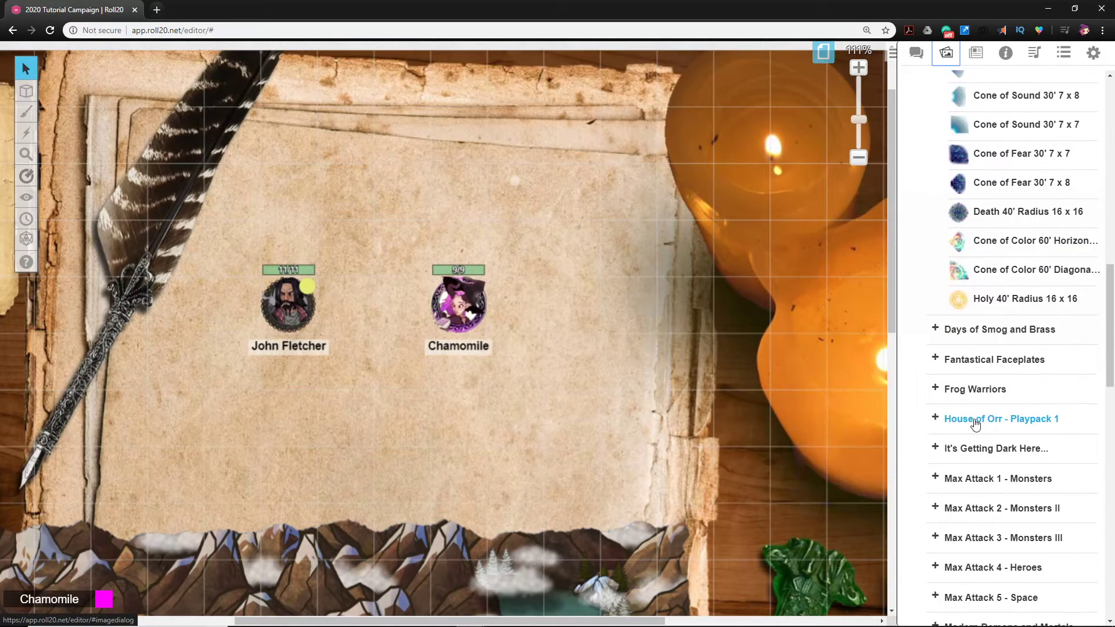
scroll(976, 445, "down", 5)
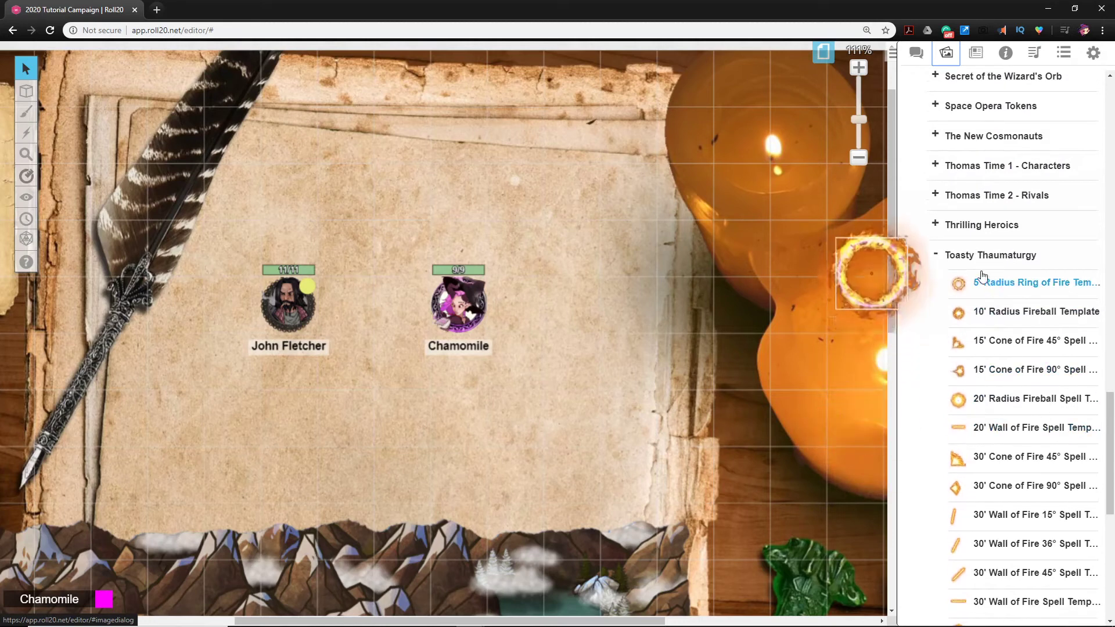
scroll(968, 348, "down", 3)
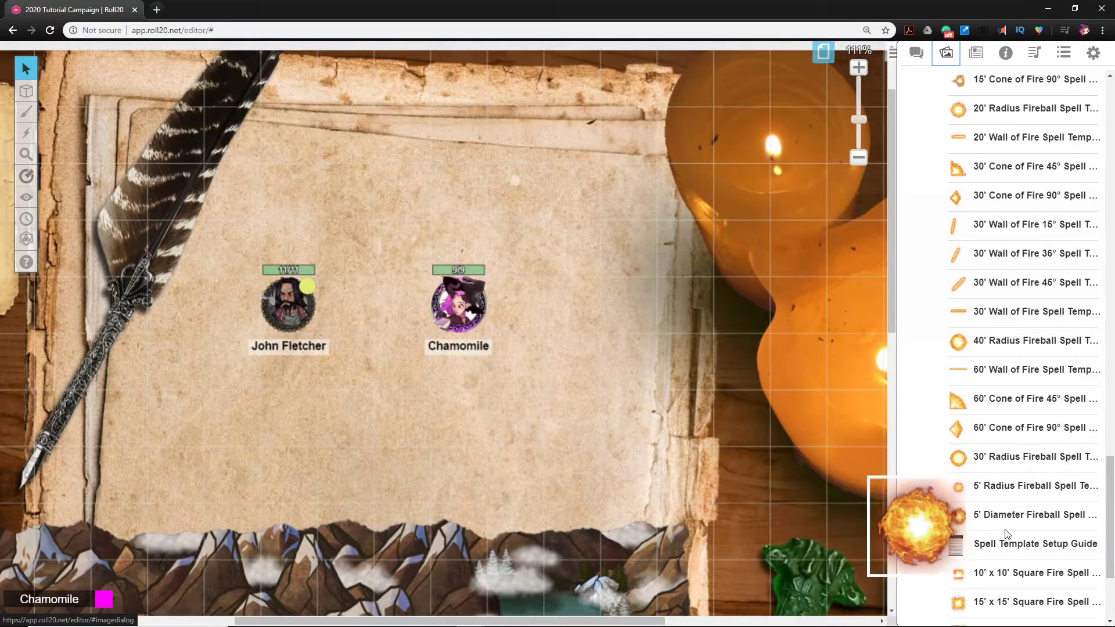
scroll(1001, 542, "down", 3)
scroll(1000, 544, "up", 3)
scroll(1001, 541, "up", 2)
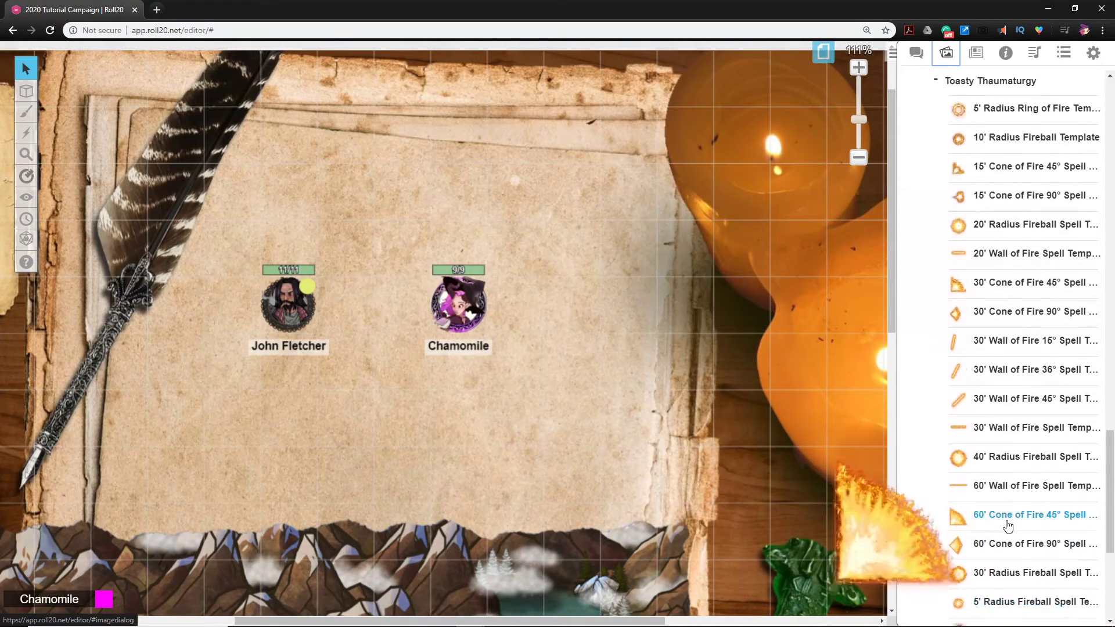
Examine the Chaotic Conjuration set for a spell area template with a 20-foot radius.
scroll(1005, 491, "up", 3)
scroll(1005, 488, "up", 17)
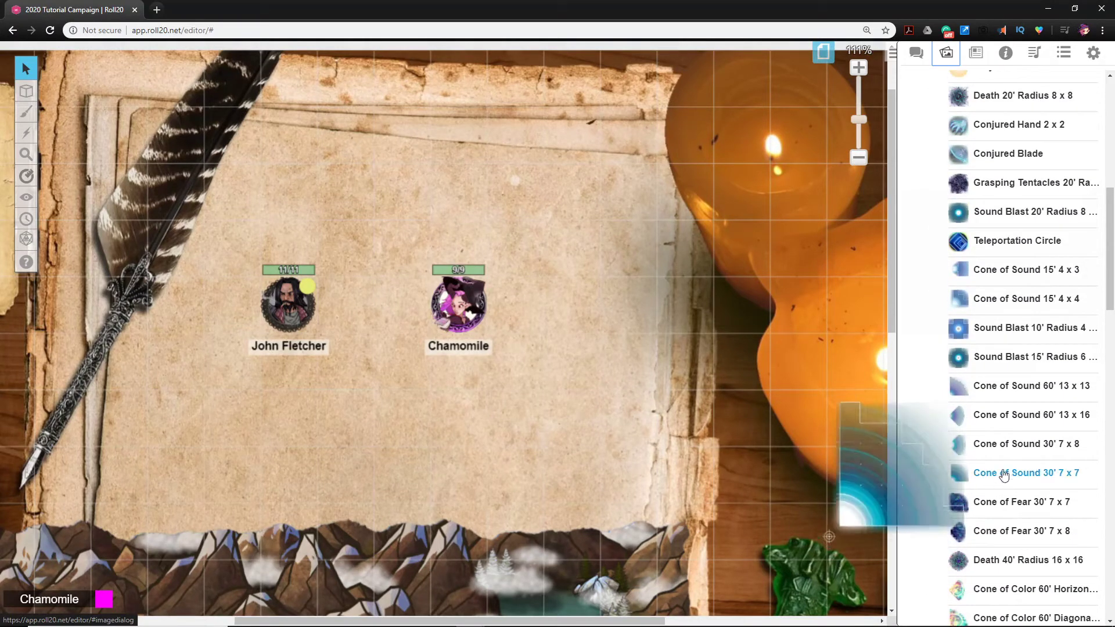
scroll(1005, 465, "up", 2)
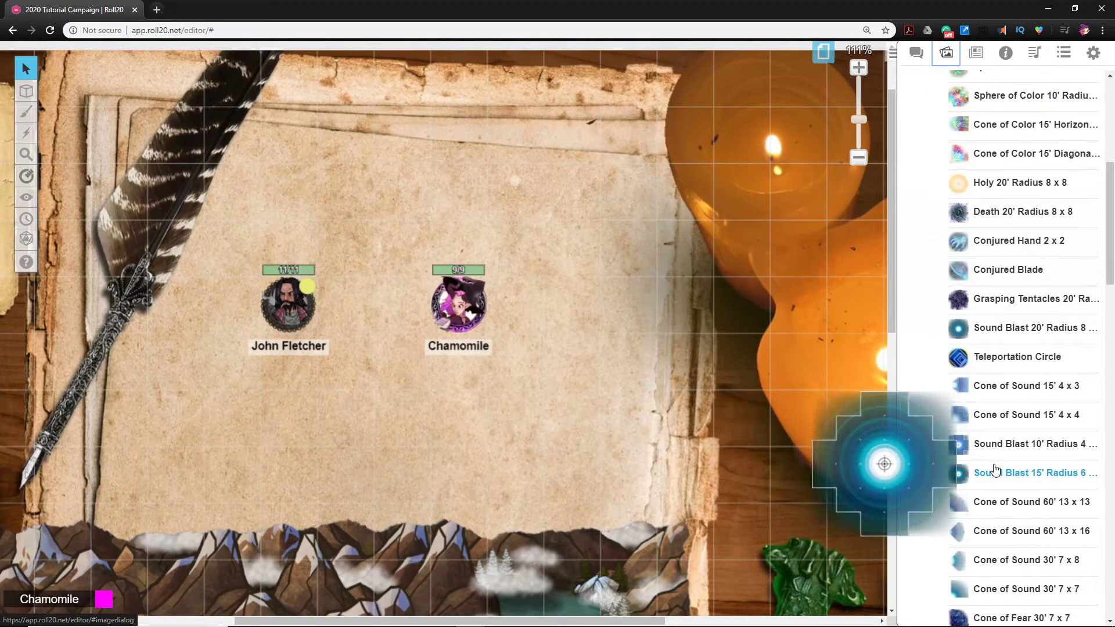
scroll(988, 464, "up", 1)
scroll(985, 466, "up", 3)
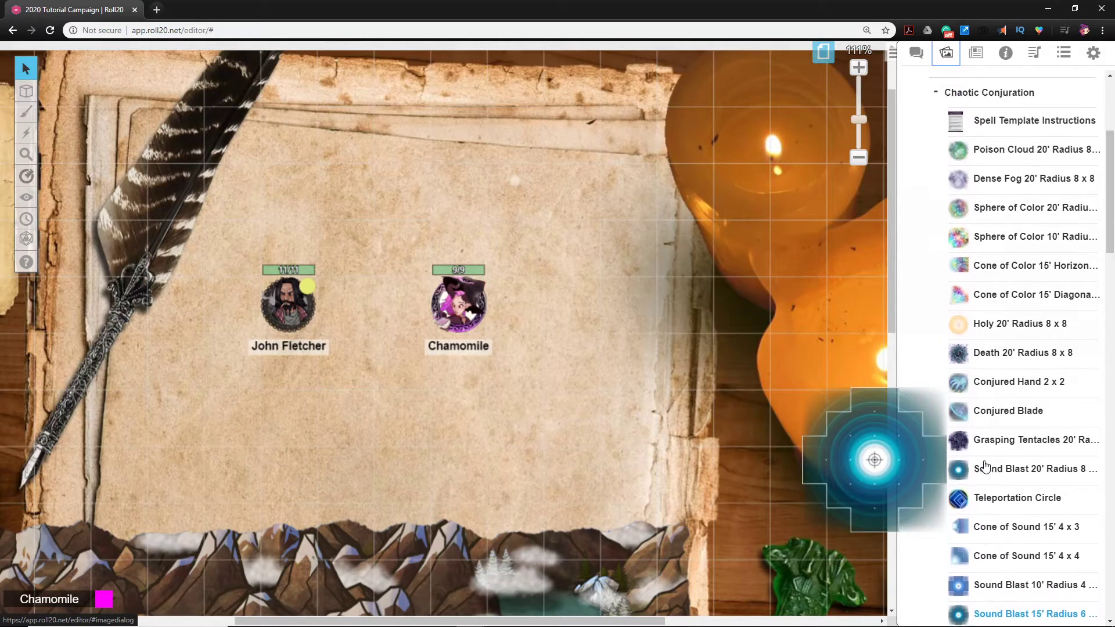
scroll(981, 430, "down", 5)
scroll(980, 426, "down", 4)
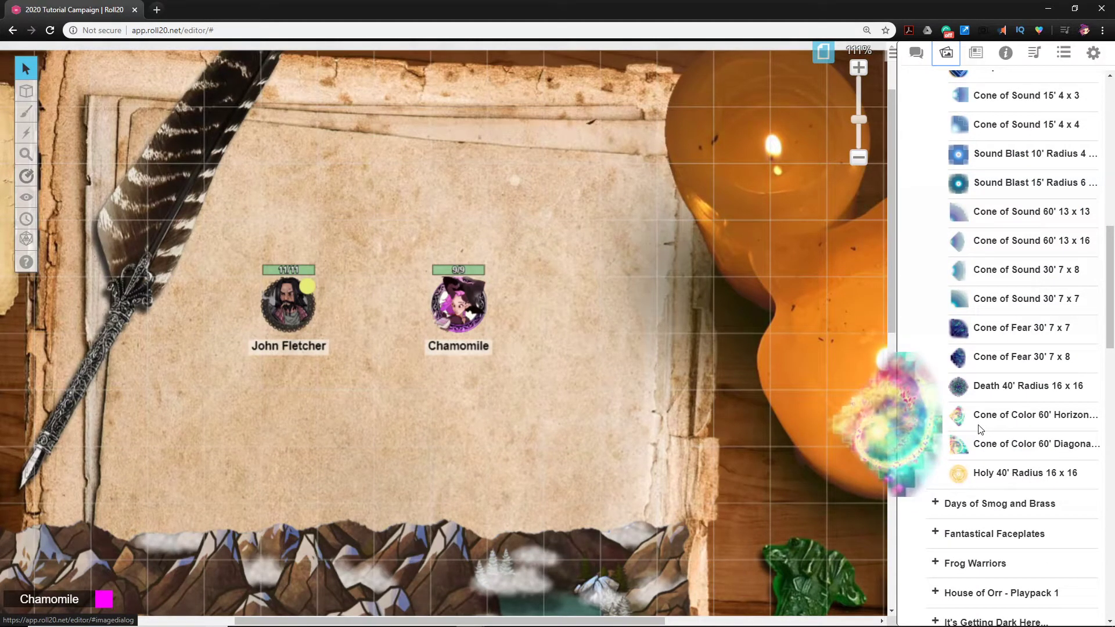
scroll(982, 429, "up", 4)
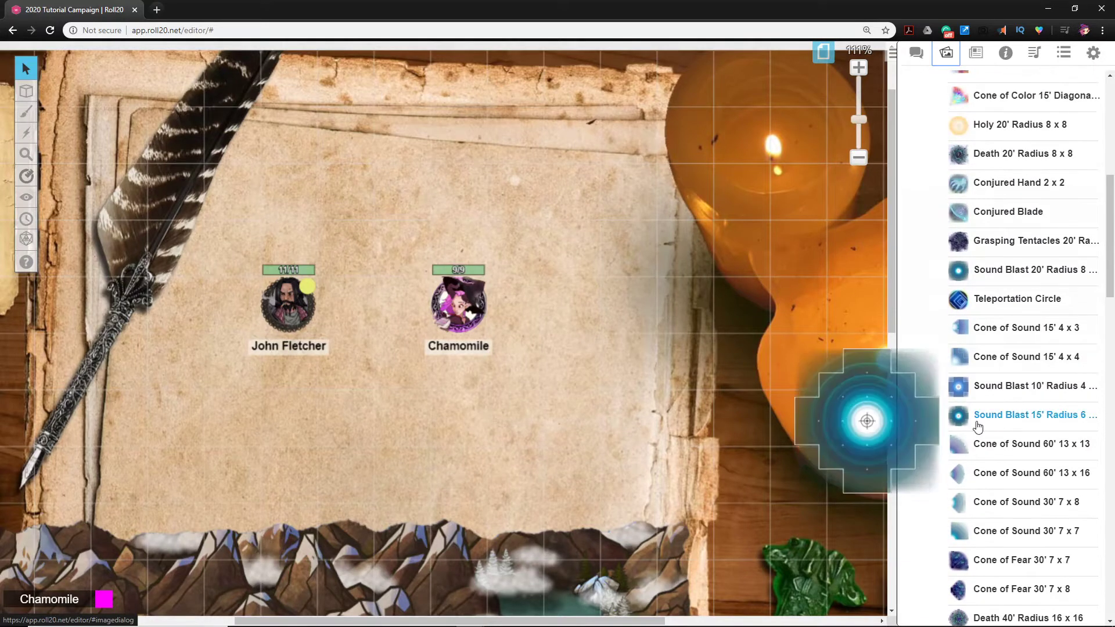
scroll(983, 427, "up", 4)
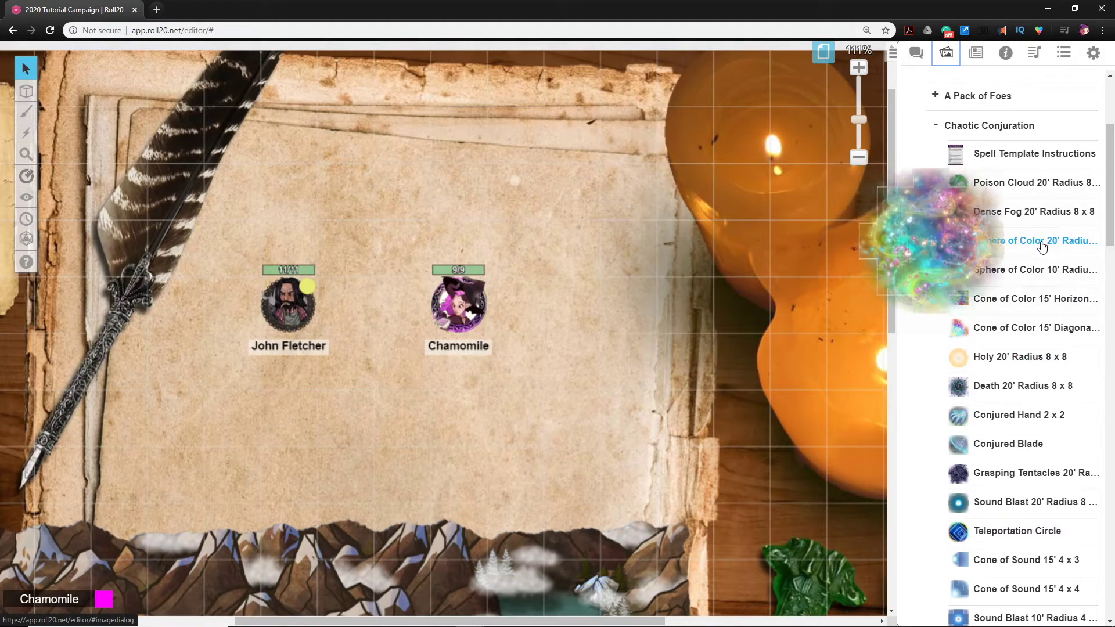
Place the Sphere of Color 20' Radius template on the map, enlarge it to 8 by 8 grid squares and position it over both character tokens.
left_click_drag(1042, 247, 398, 215)
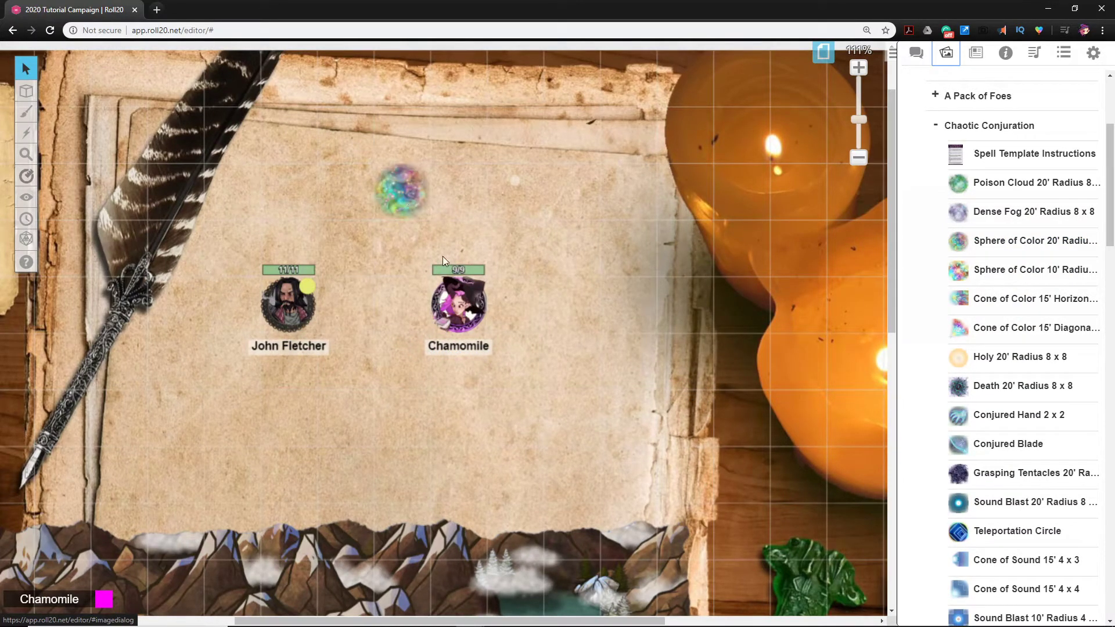
left_click(420, 196)
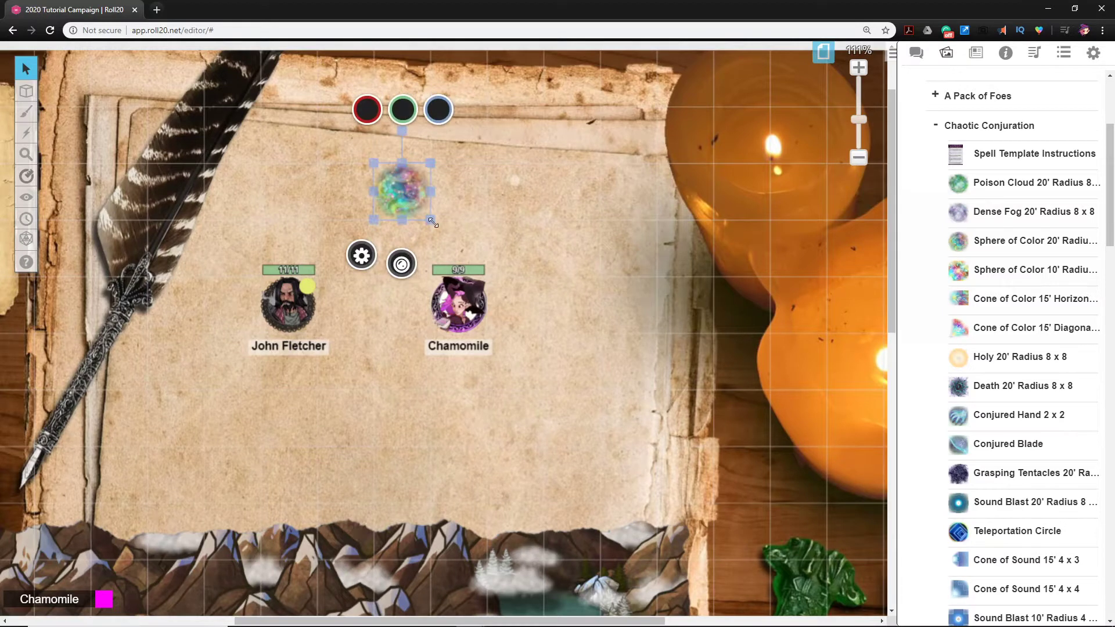
left_click_drag(434, 223, 780, 503)
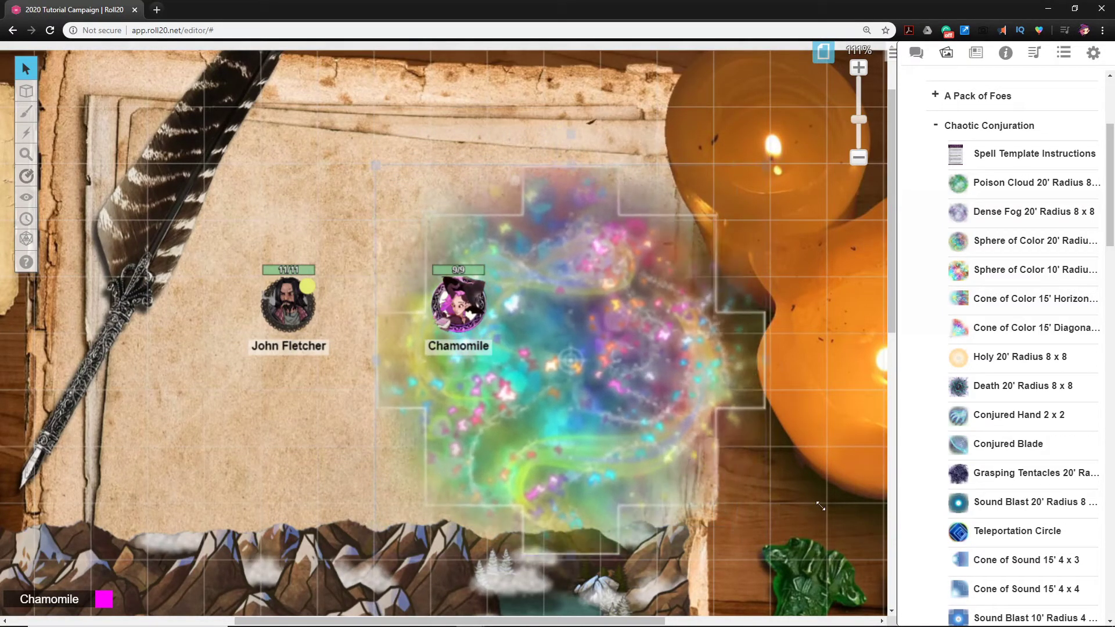
left_click_drag(721, 448, 565, 404)
left_click_drag(600, 503, 688, 545)
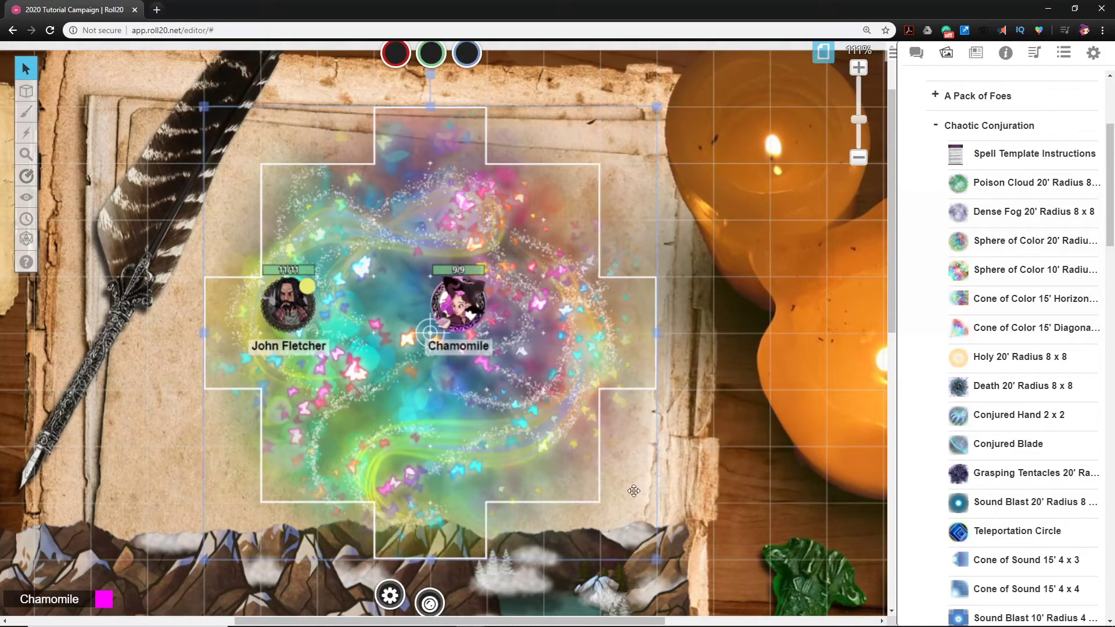
left_click_drag(425, 494, 452, 501)
mouse_move(544, 472)
left_mouse_down()
mouse_move(430, 479)
mouse_move(534, 486)
left_mouse_up()
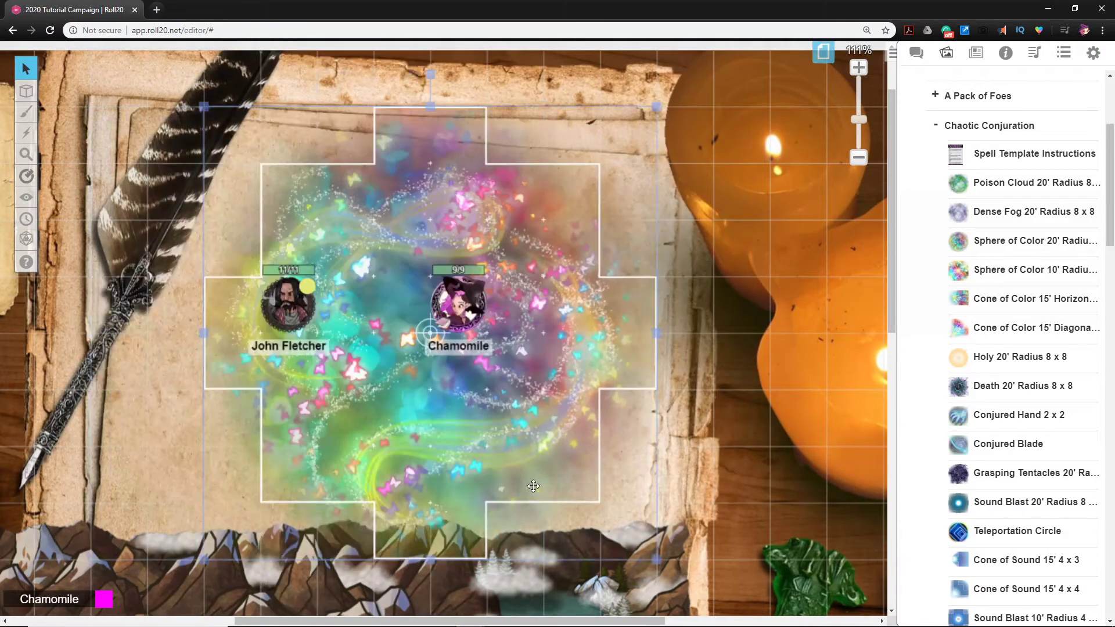
Read the Sleep spell's entry in the D&D 5th Edition compendium and select its full description, from the opening paragraph through At Higher Levels.
left_click(1012, 57)
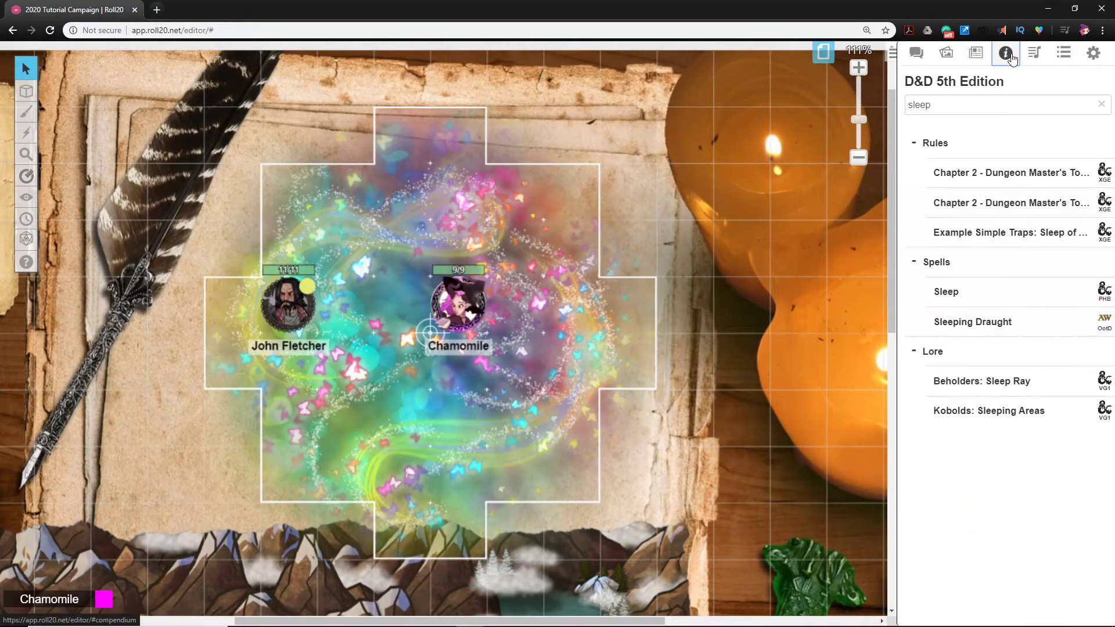
left_click(947, 292)
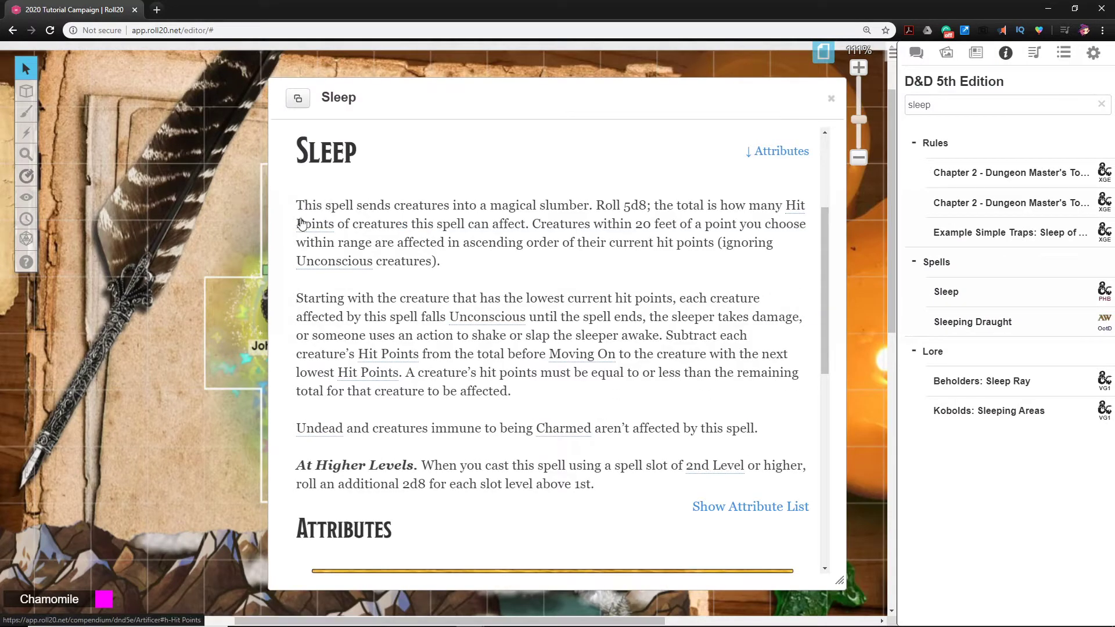
scroll(427, 297, "down", 1)
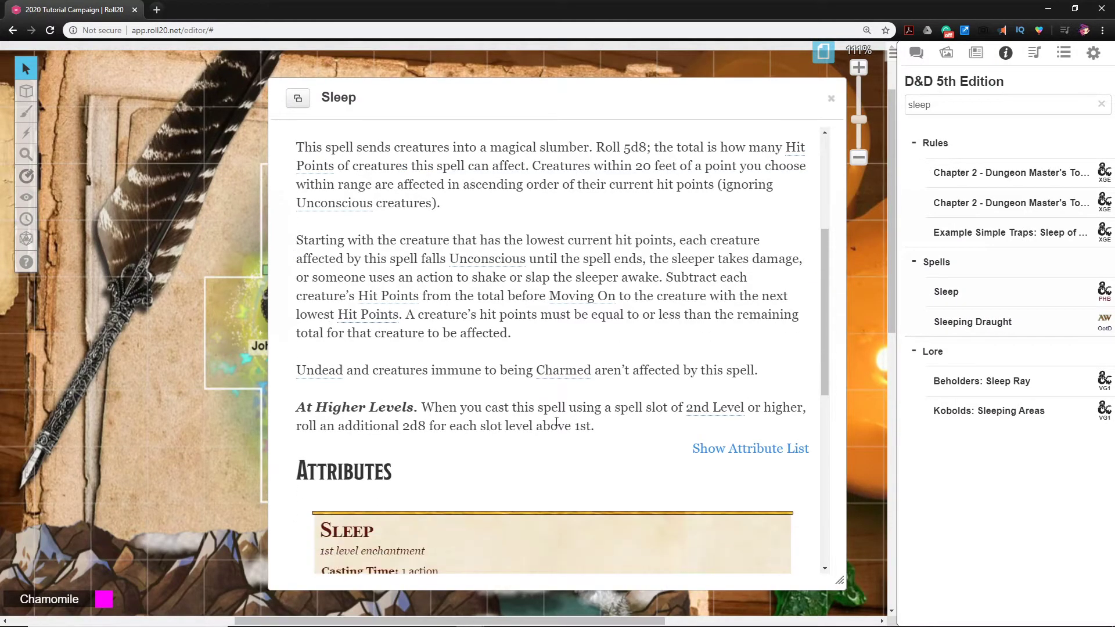
scroll(634, 231, "up", 1)
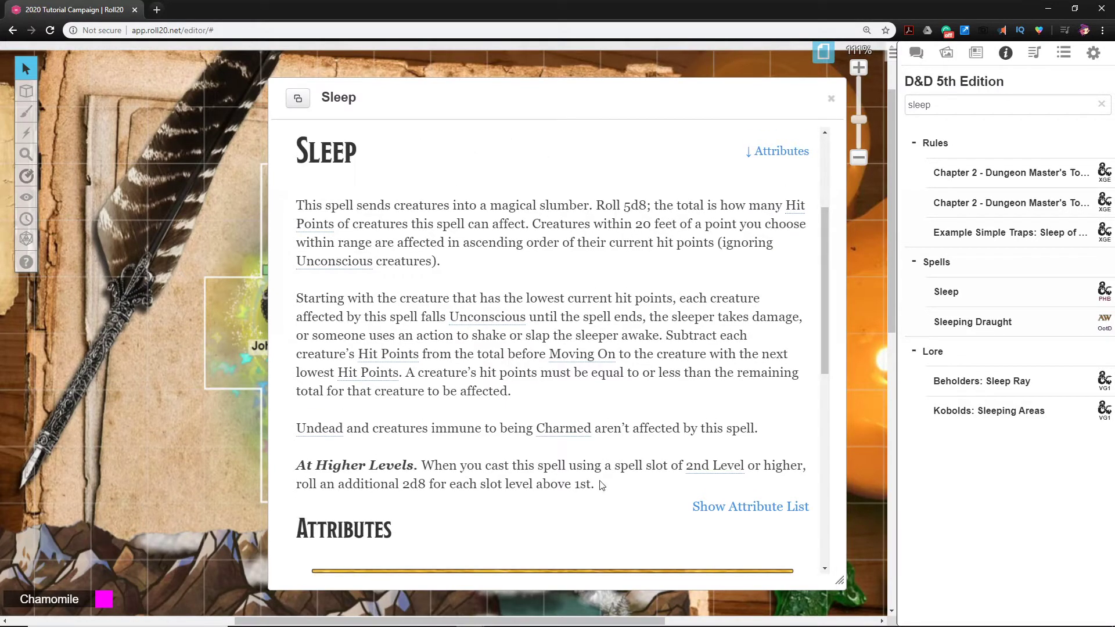
left_click_drag(595, 484, 301, 207)
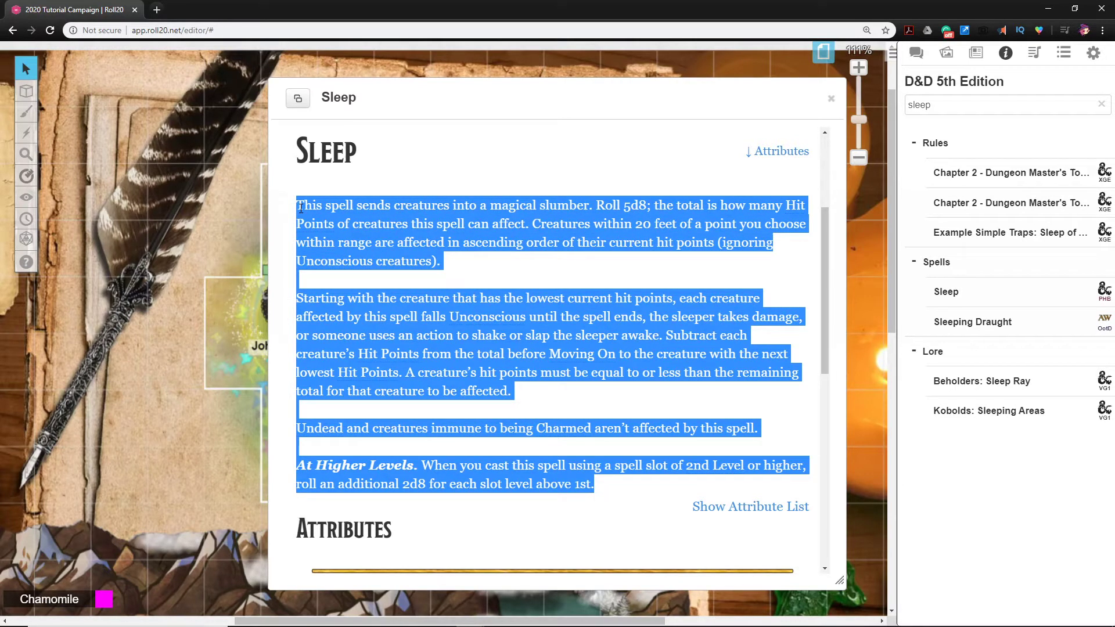
left_click(832, 99)
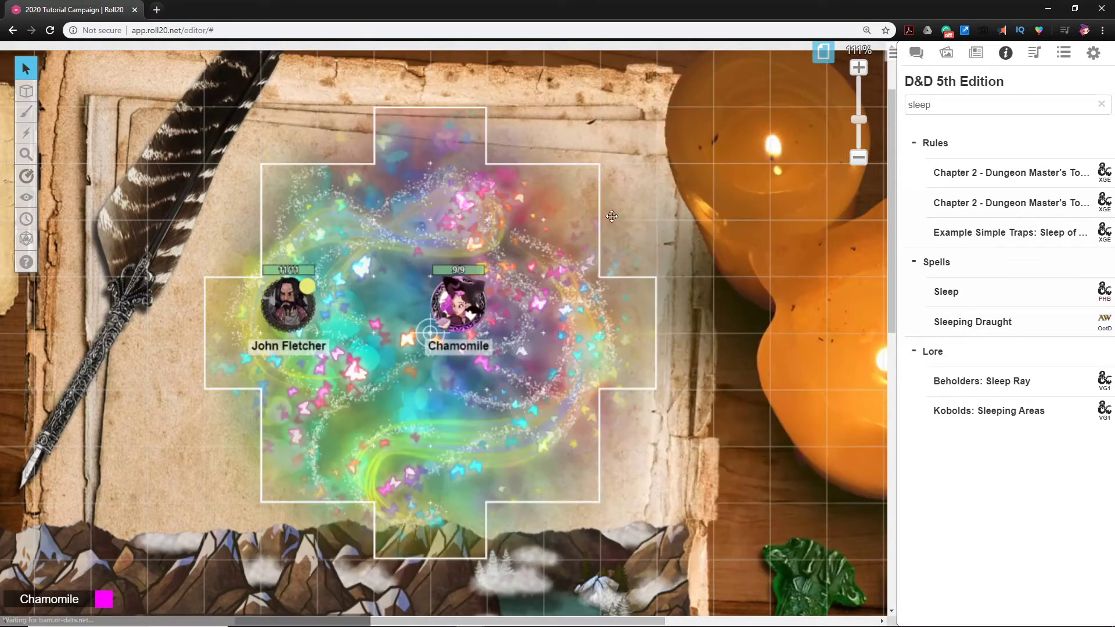
Create a new character entry in the journal and enter Sleep as its name.
left_click(977, 55)
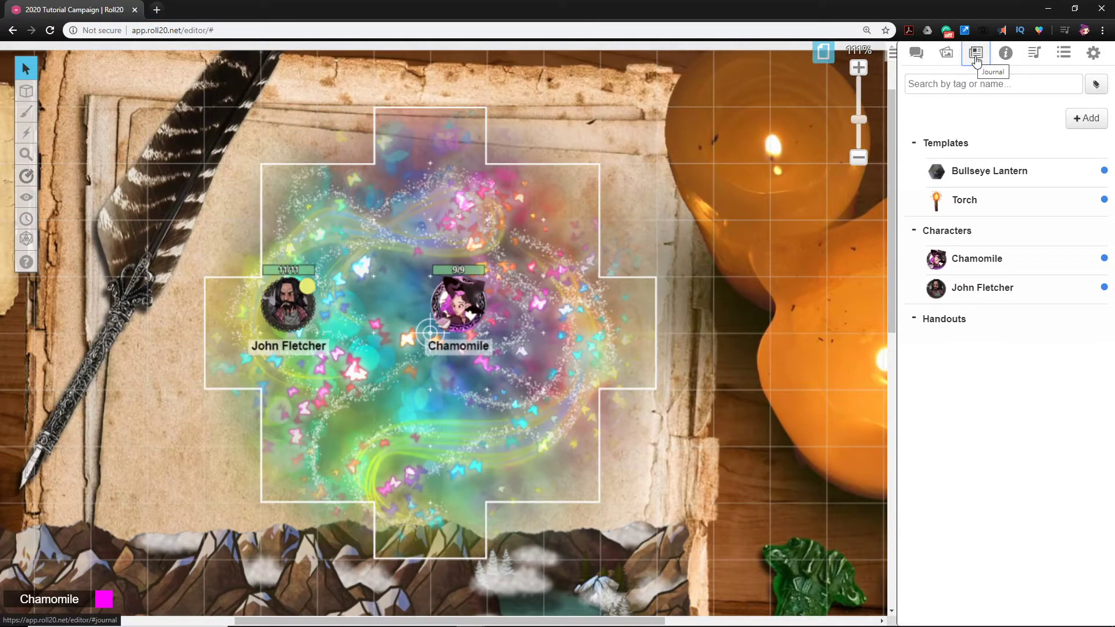
left_click(1088, 127)
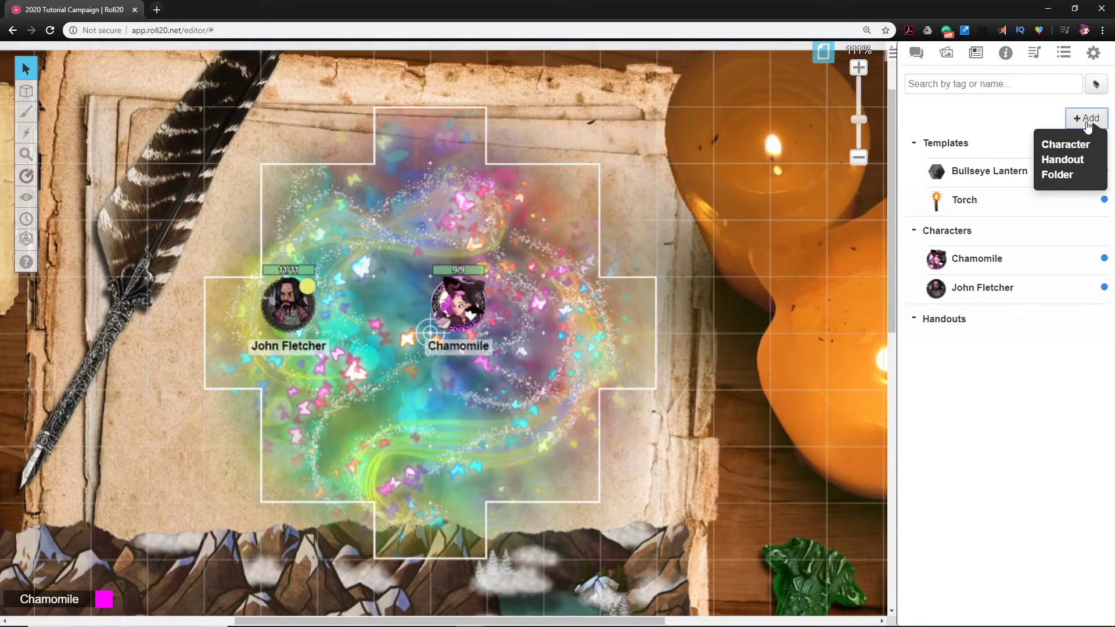
left_click(1072, 148)
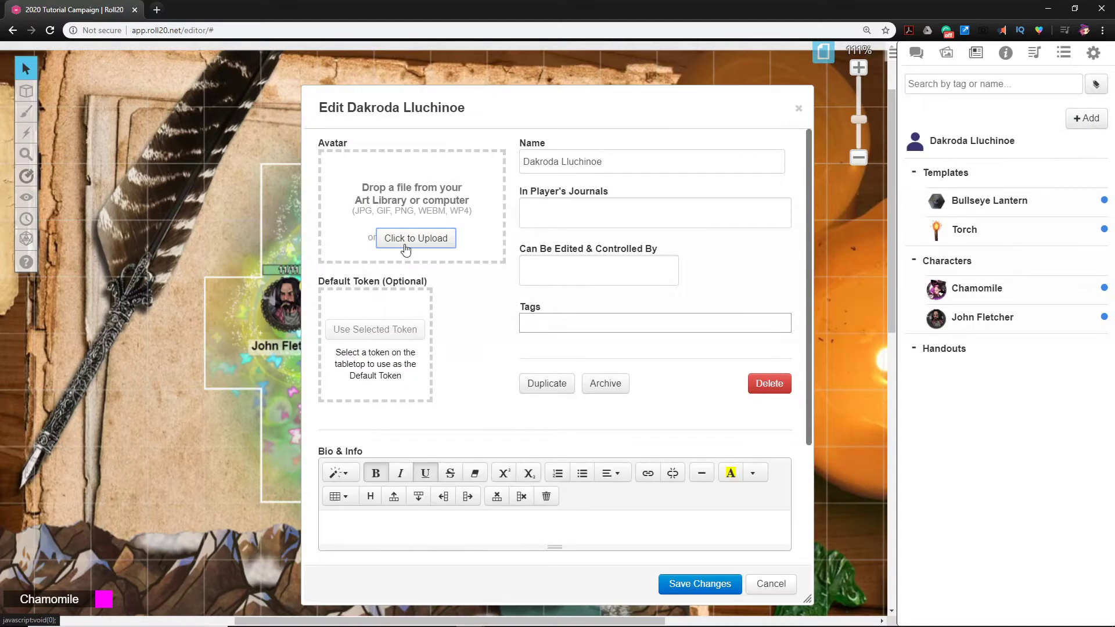
left_click(606, 161)
left_click_drag(606, 162, 523, 160)
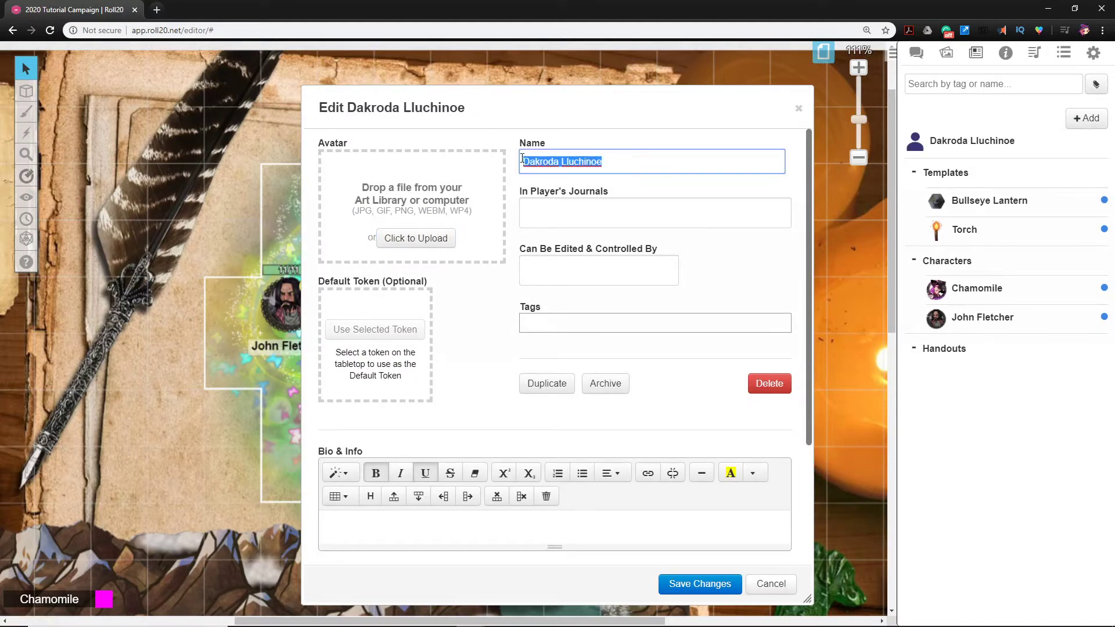
type("Sleep")
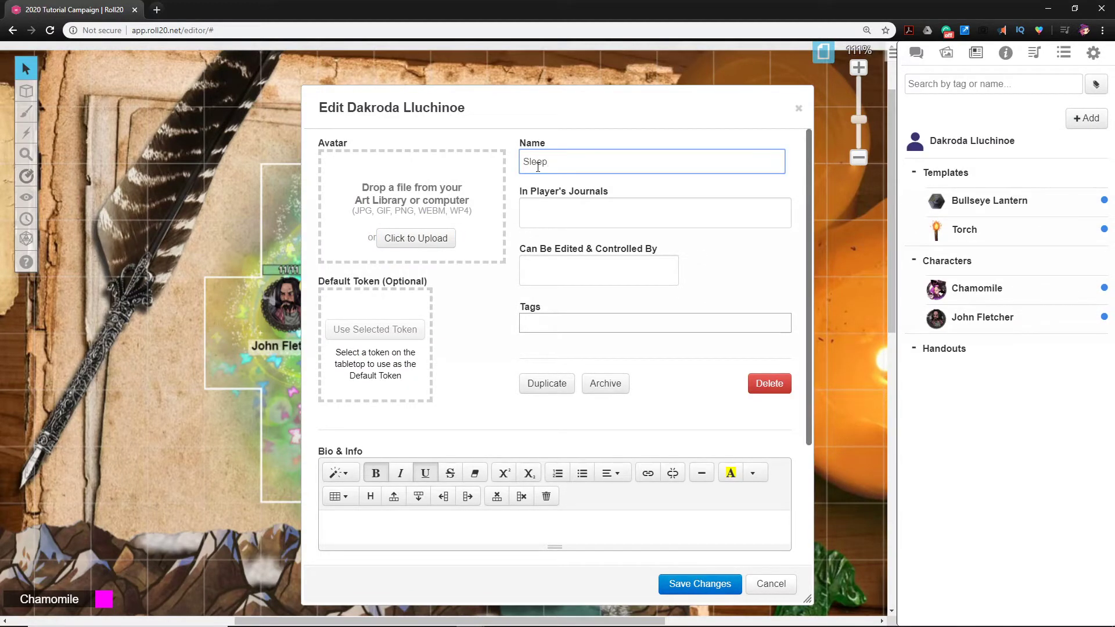
Set the Sleep character's avatar to the Sphere of Color 20' Radius image from the Chaotic Conjuration set.
left_click(946, 57)
mouse_move(980, 252)
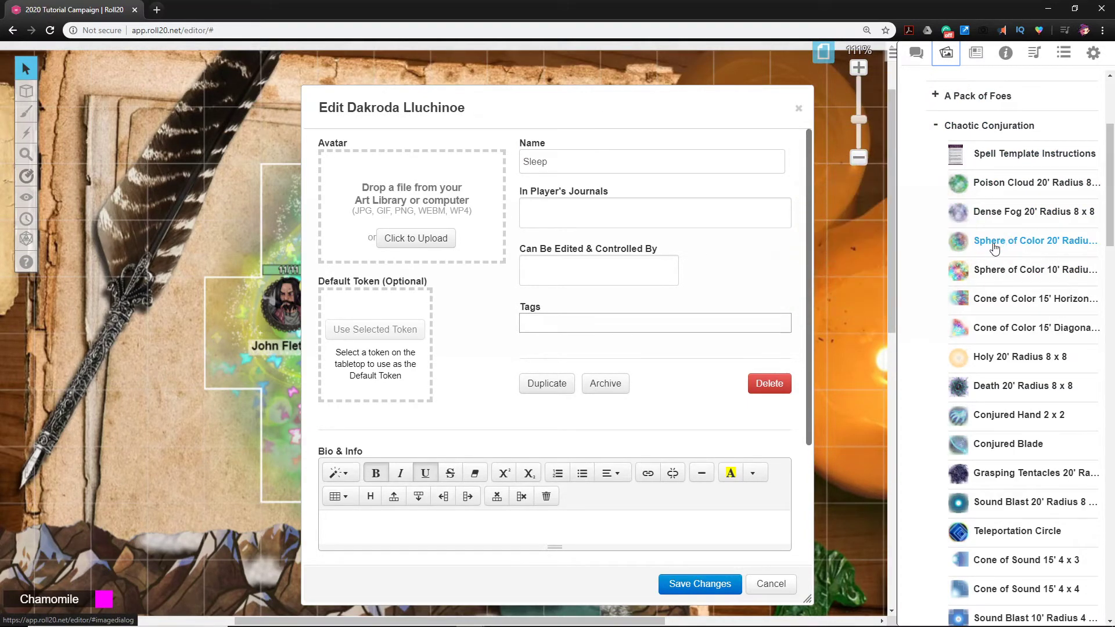
left_click_drag(1012, 247, 410, 189)
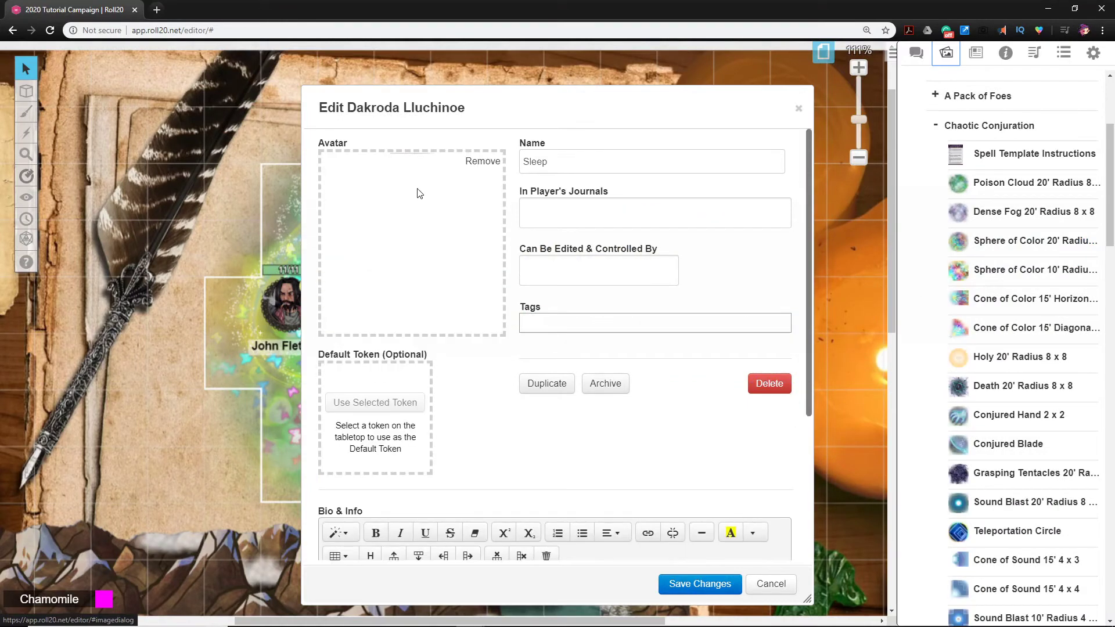
Make the Sleep entry appear in all players' journals and let All Players edit and control it.
left_click(579, 213)
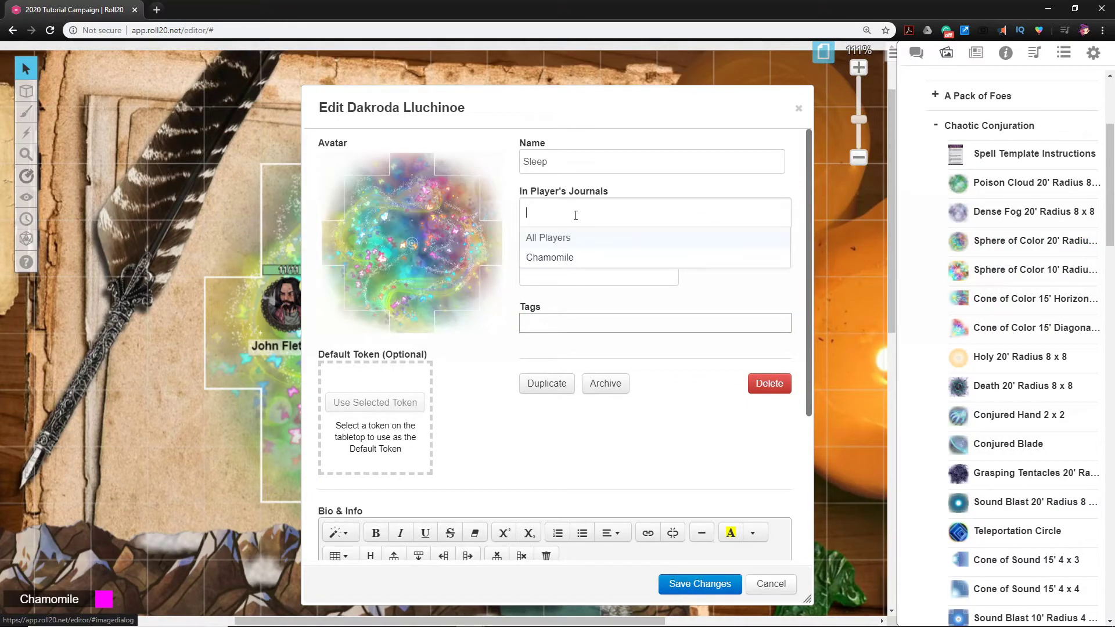
left_click(564, 238)
left_click(649, 266)
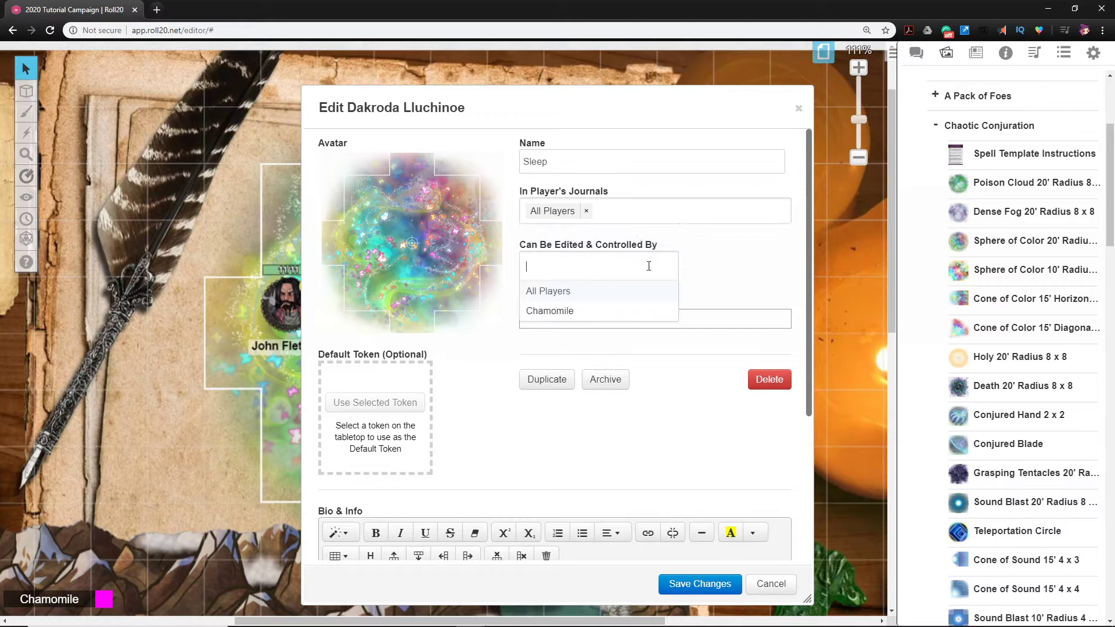
left_click(564, 293)
left_click(726, 269)
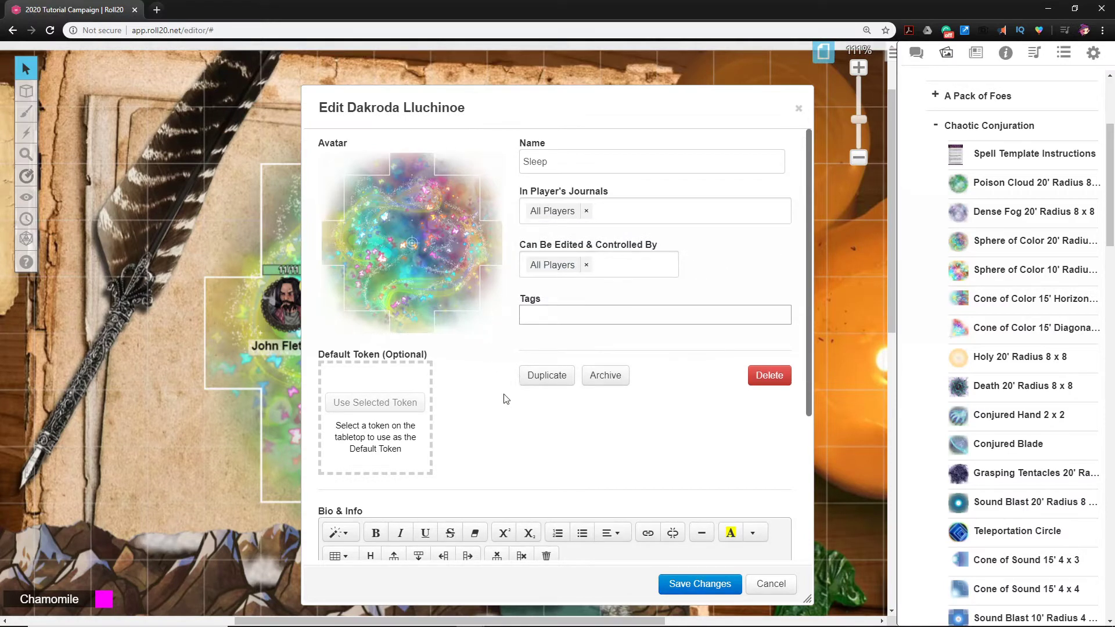
Add the tags Spell and Template to the Sleep character.
left_click(546, 312)
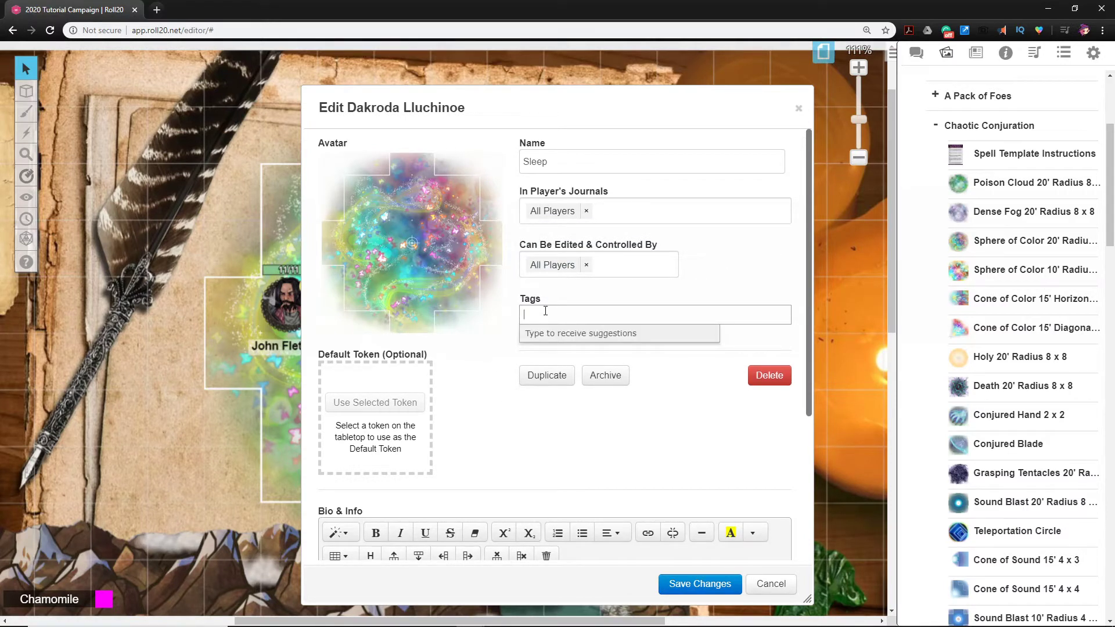
type("Spell")
key("Return")
type("Templ")
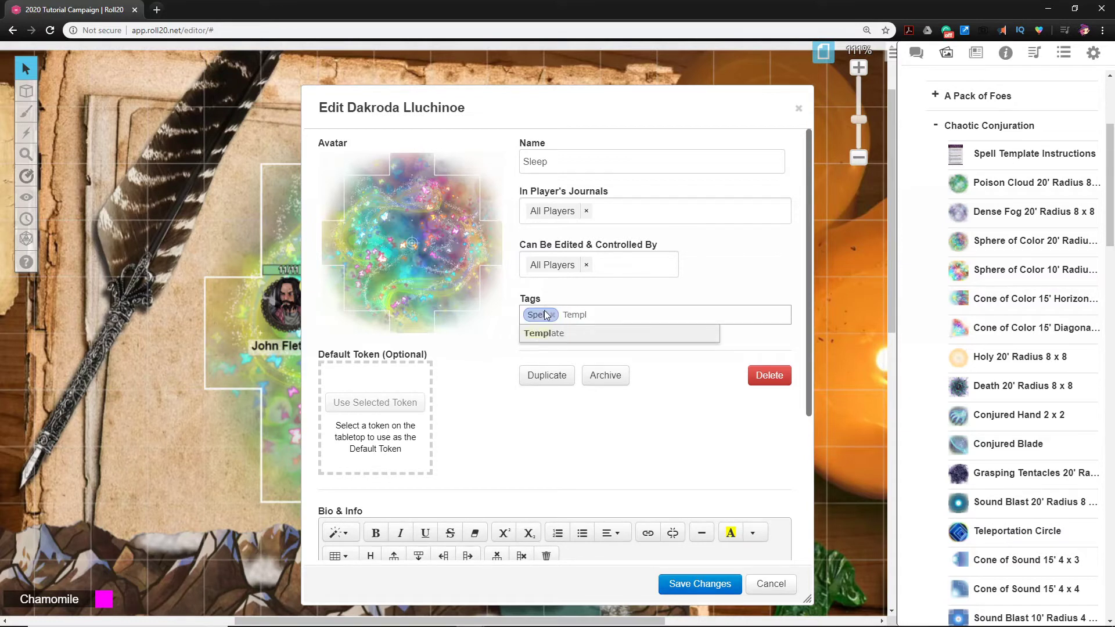
left_click(546, 334)
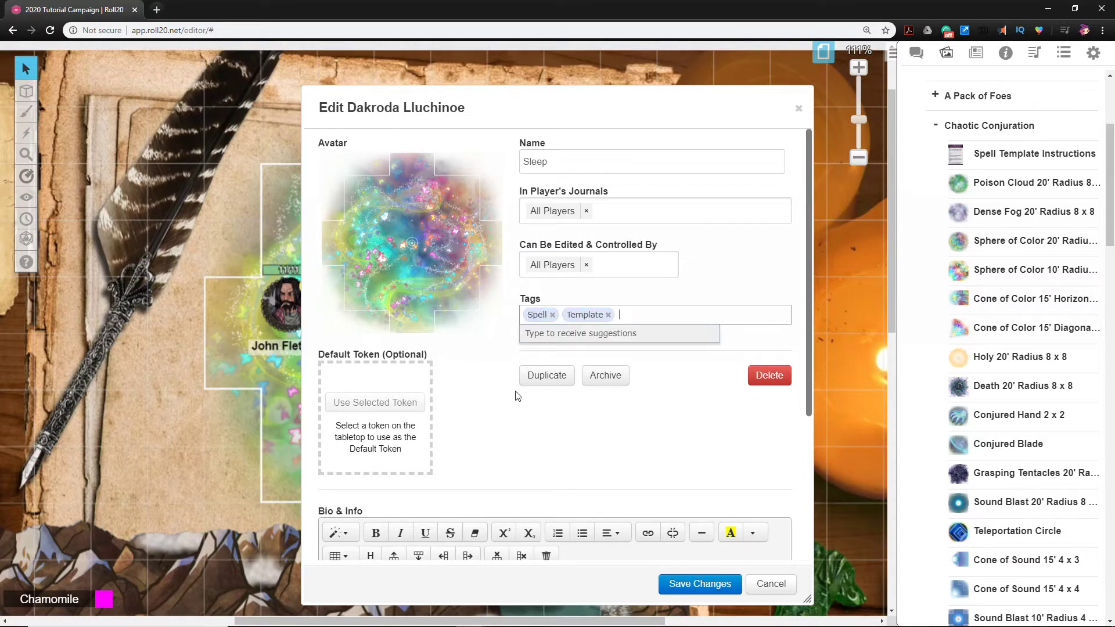
left_click(514, 435)
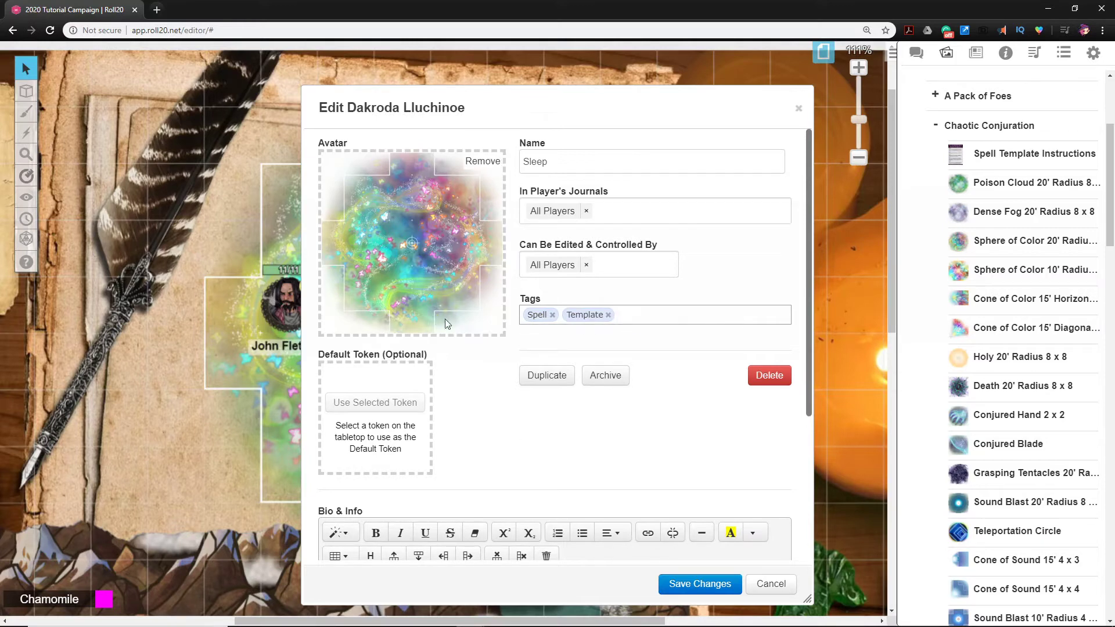
Paste the copied Sleep spell description into the character's Bio & Info and save the changes.
scroll(533, 337, "down", 2)
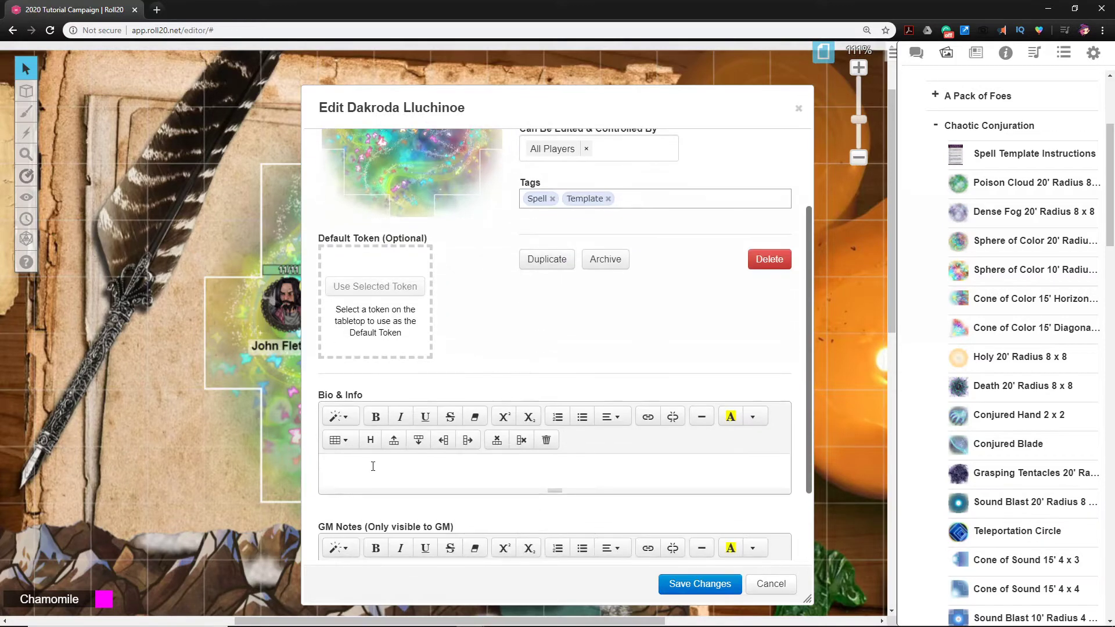
key("ctrl+v")
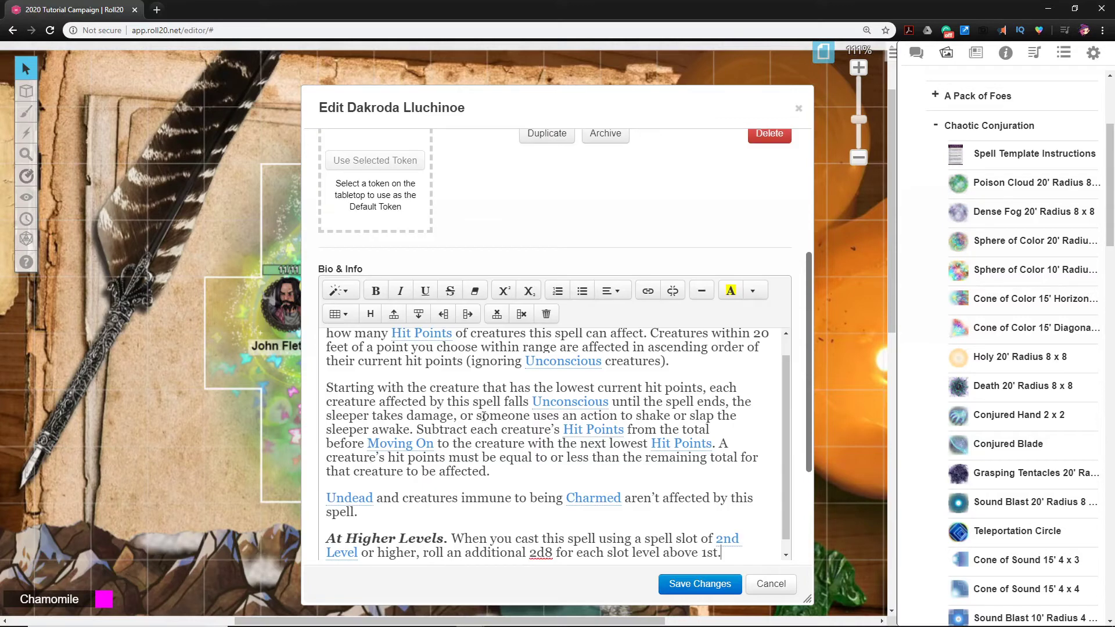
scroll(542, 447, "down", 3)
scroll(542, 447, "up", 4)
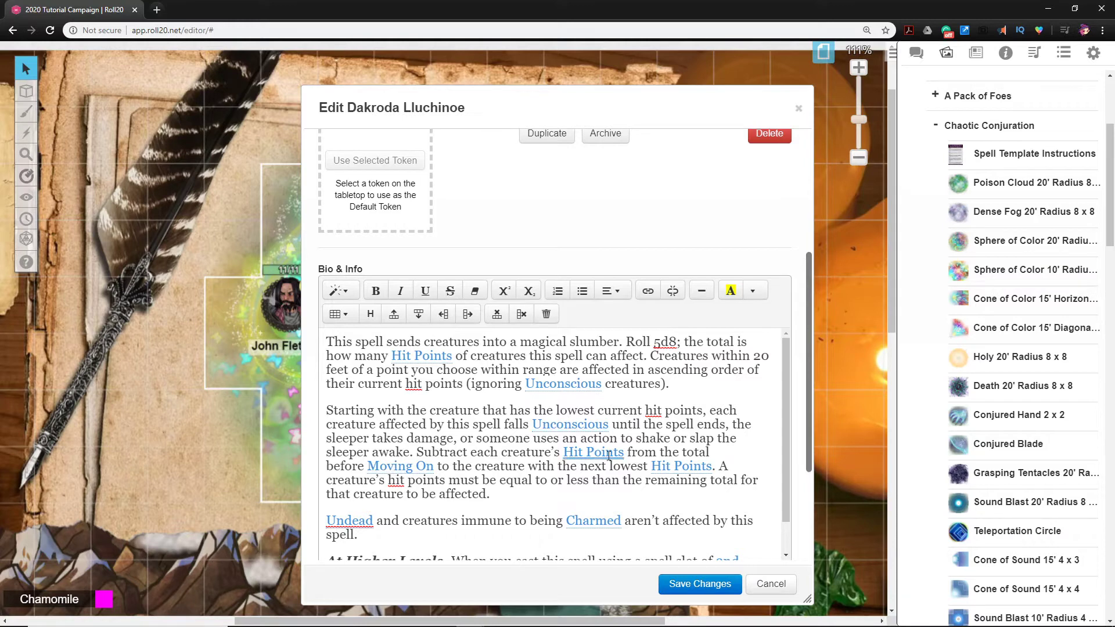
scroll(604, 464, "down", 2)
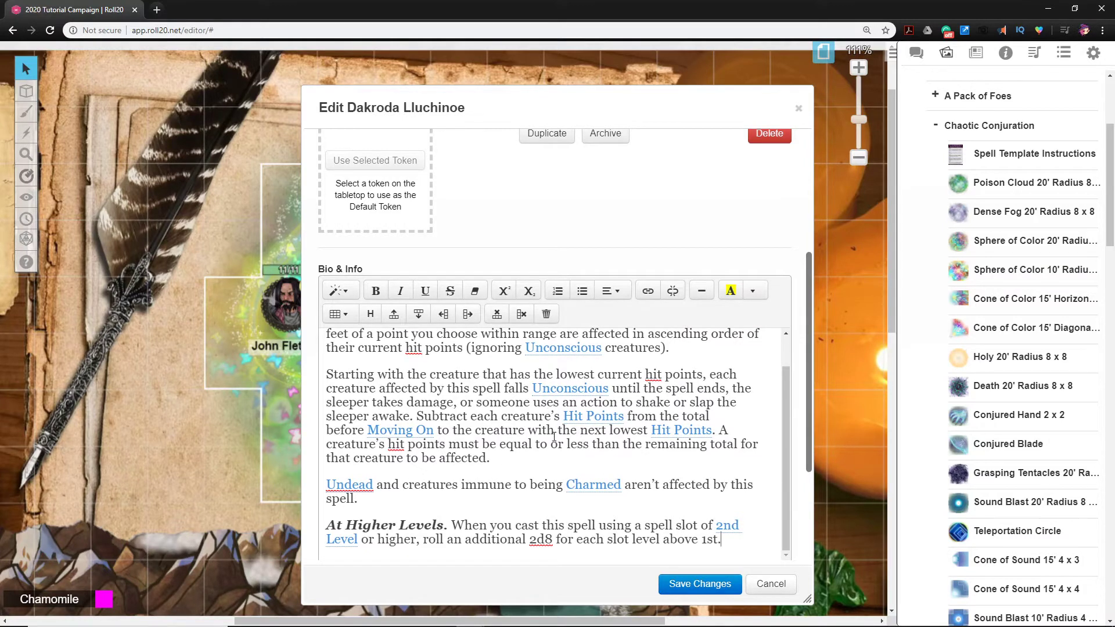
scroll(554, 435, "up", 2)
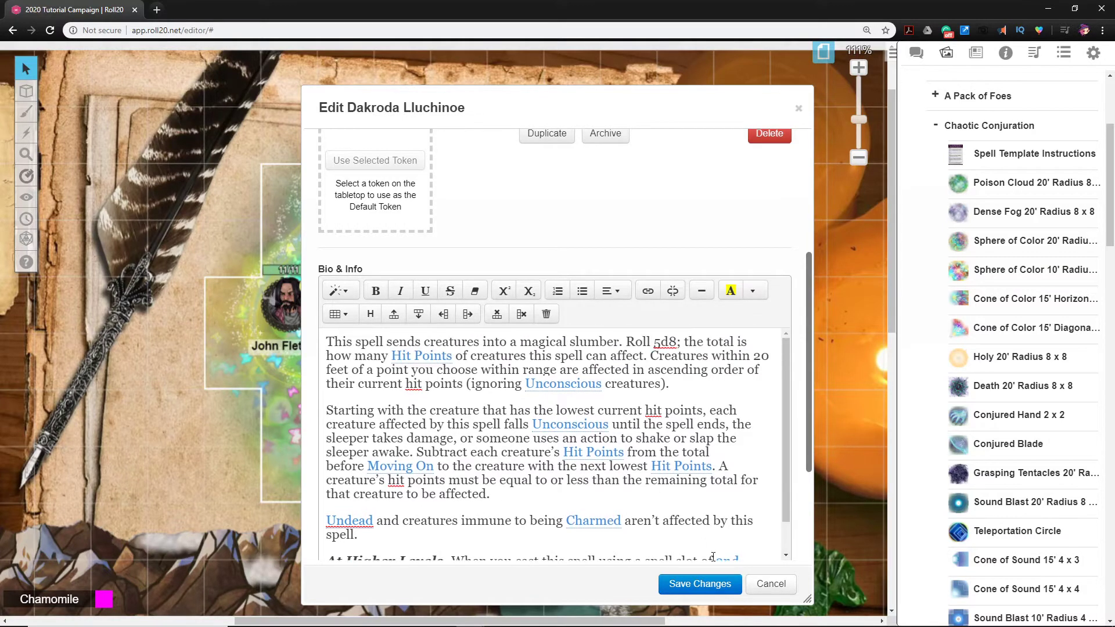
left_click(702, 584)
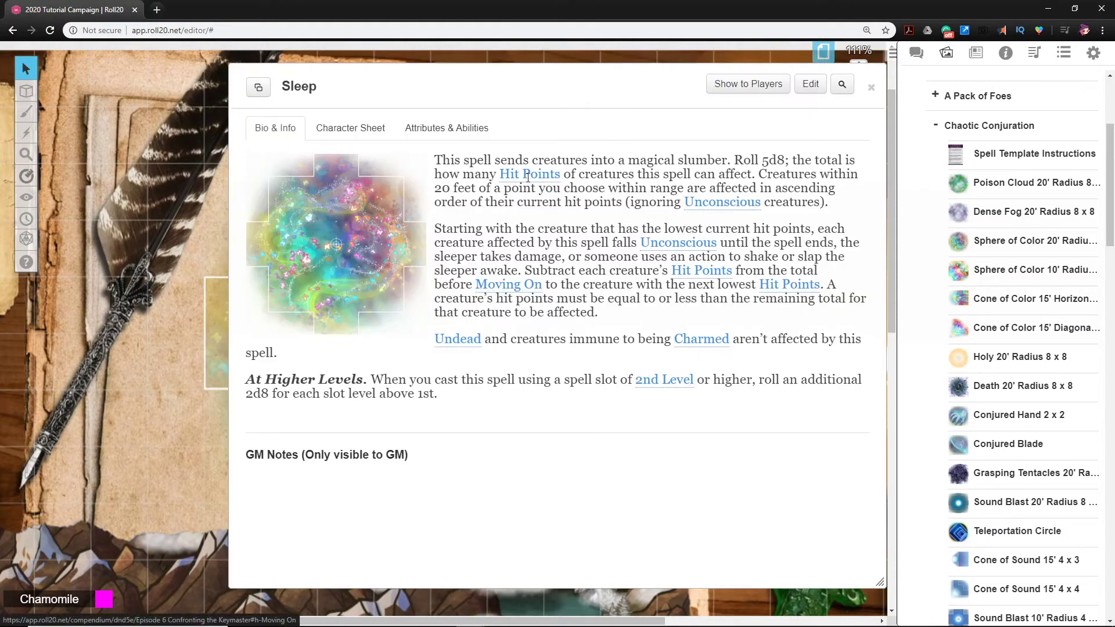
Set up Sleep's character sheet as an NPC, leave the NPC options at their defaults and close the sheet.
left_click(382, 140)
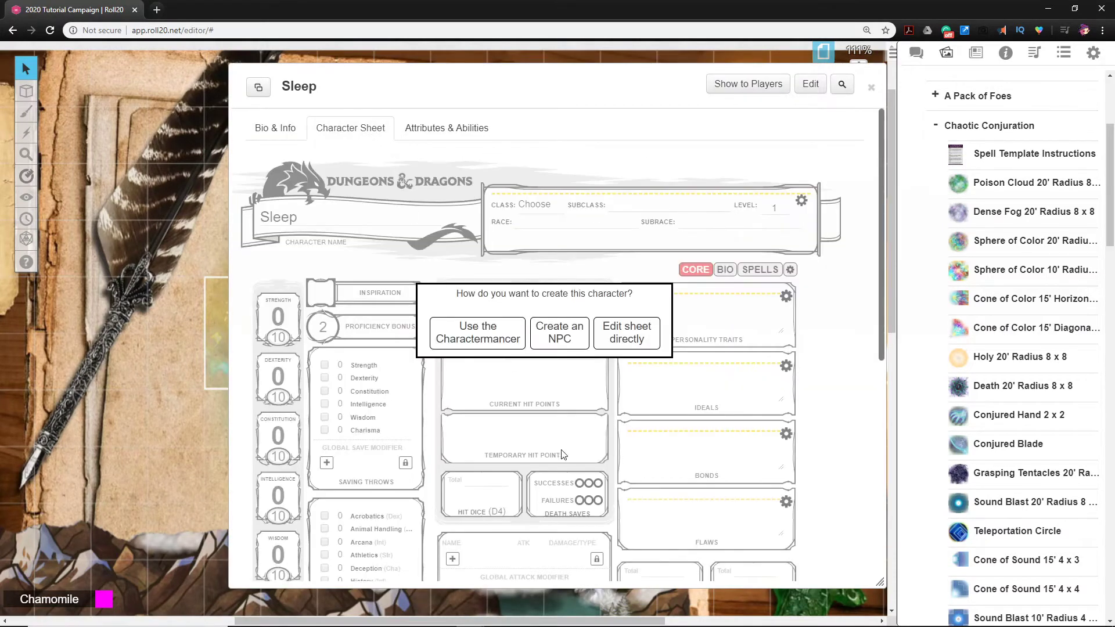
left_click(563, 340)
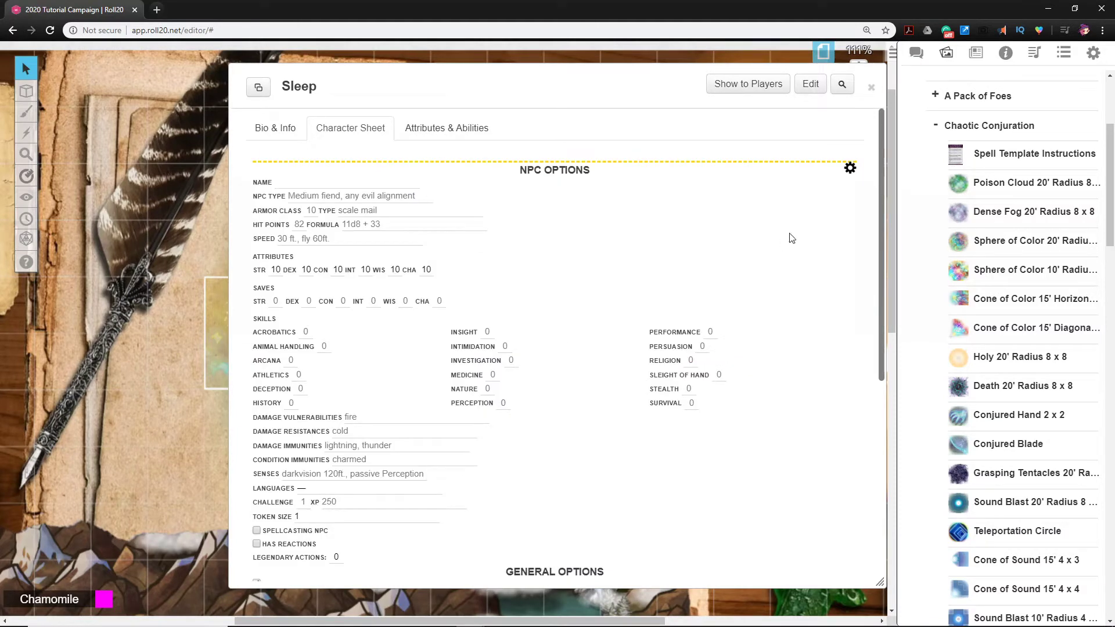
left_click(850, 168)
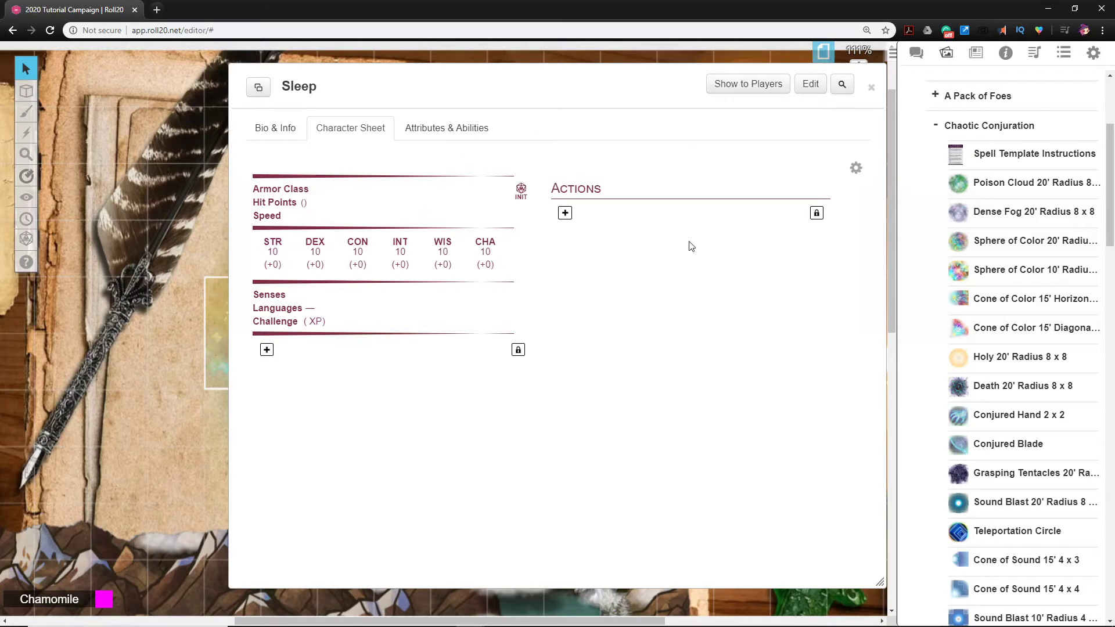
left_click(872, 89)
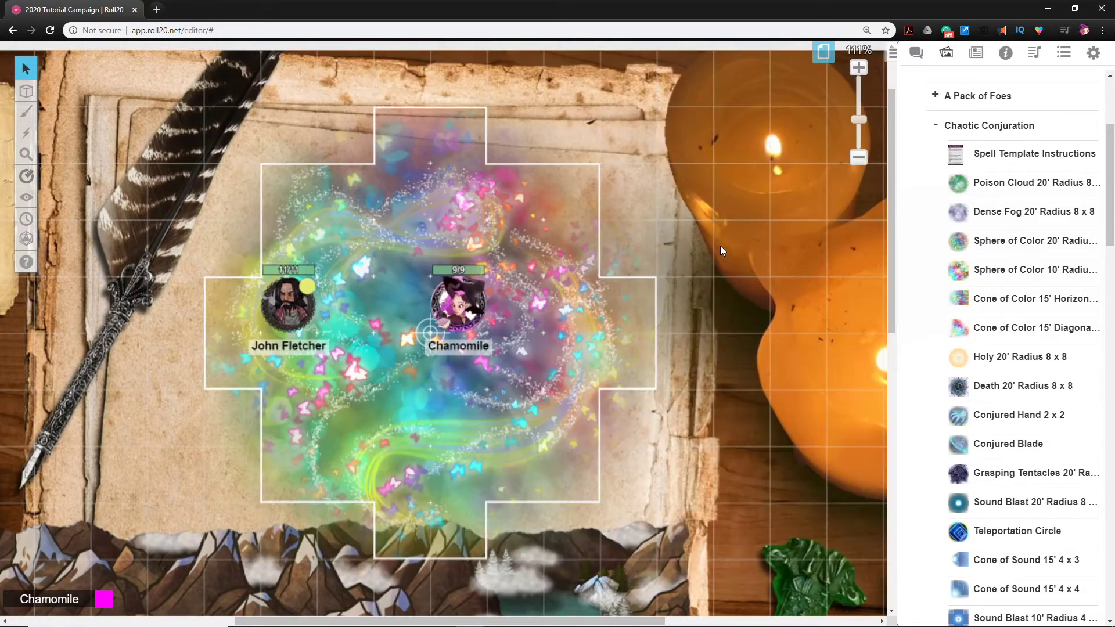
mouse_move(447, 185)
left_mouse_down()
mouse_move(456, 207)
mouse_move(435, 192)
mouse_move(442, 201)
left_mouse_up()
left_click_drag(624, 357, 501, 444)
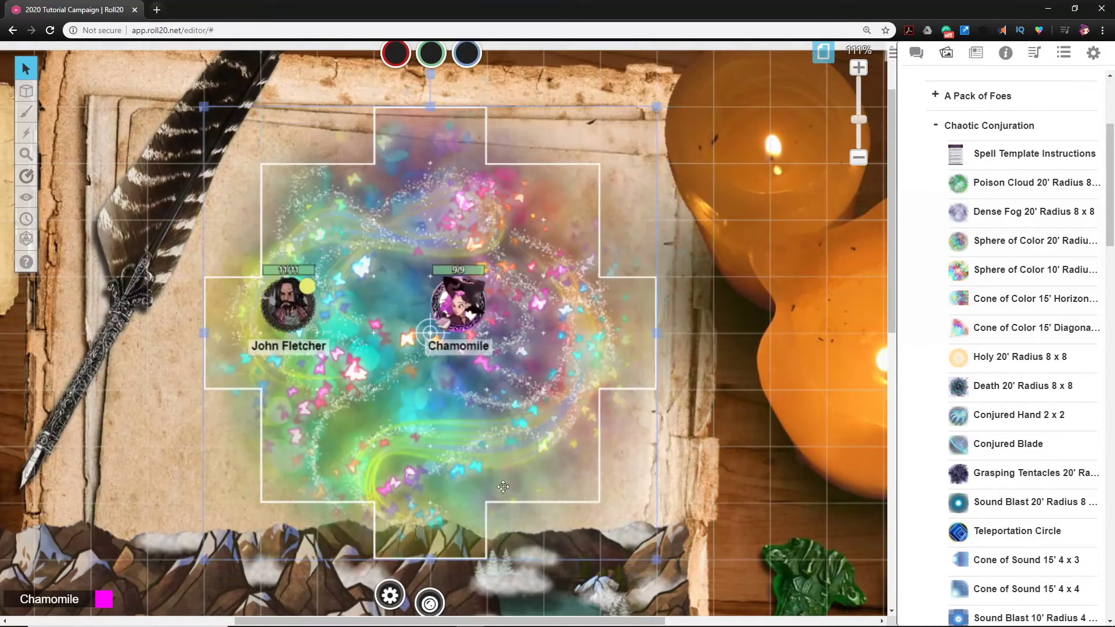
left_click(730, 503)
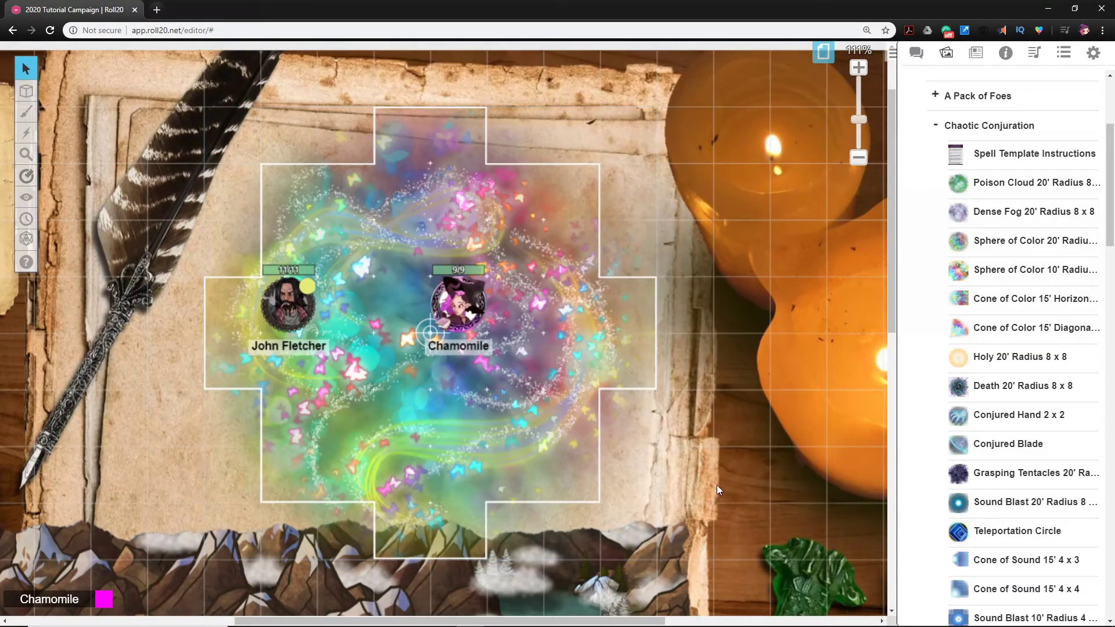
Link the Sphere of Color token on the map to the Sleep character, review its advanced settings and save the token.
left_click(556, 302)
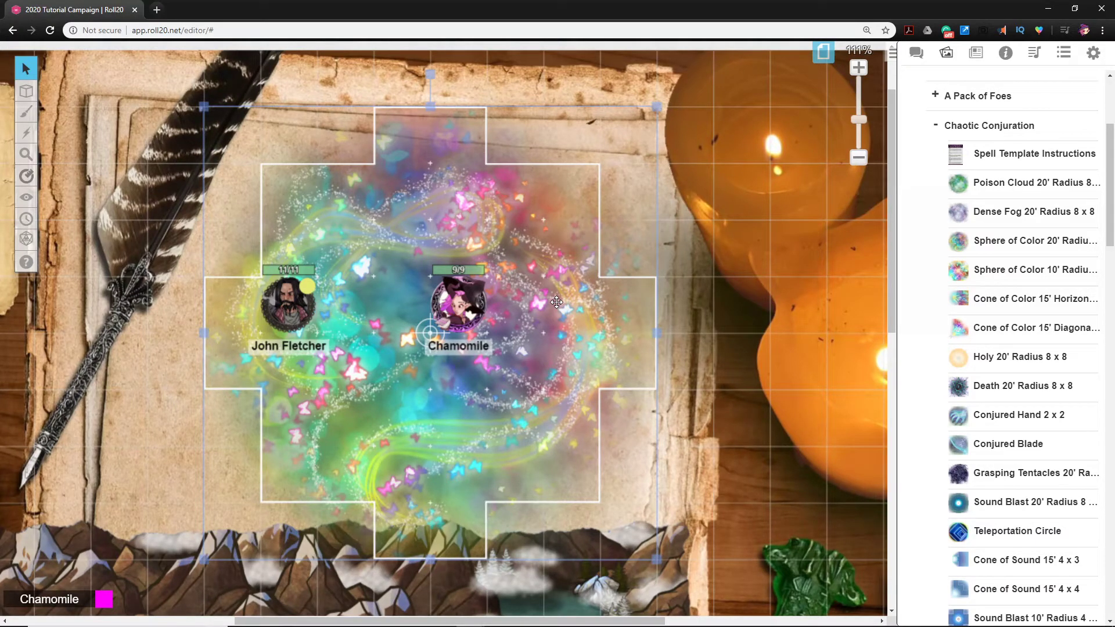
double_click(557, 302)
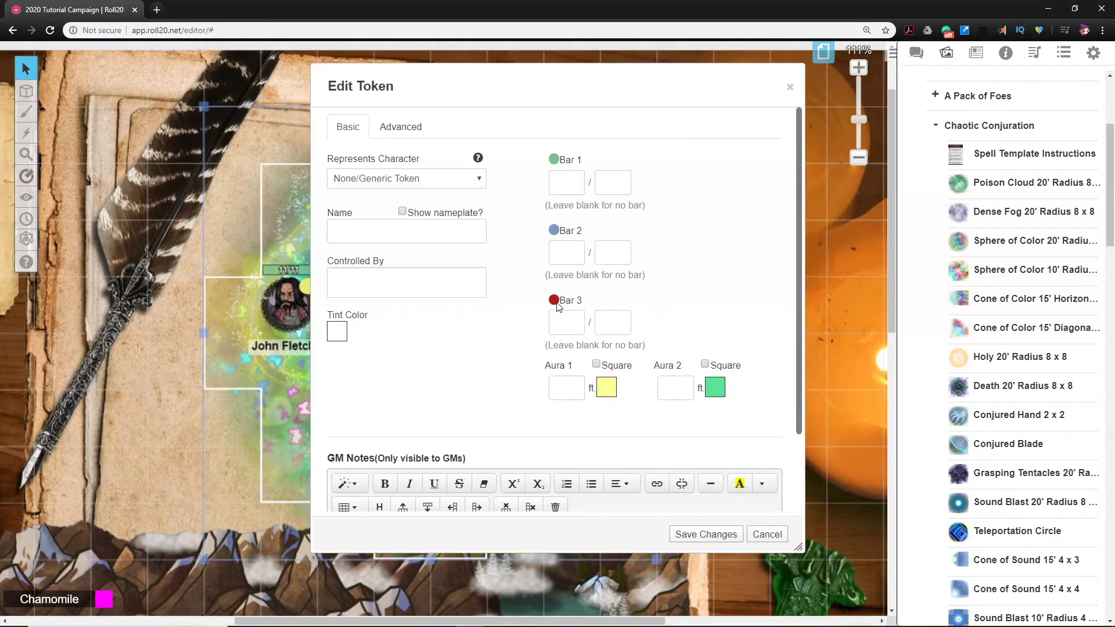
left_click(440, 184)
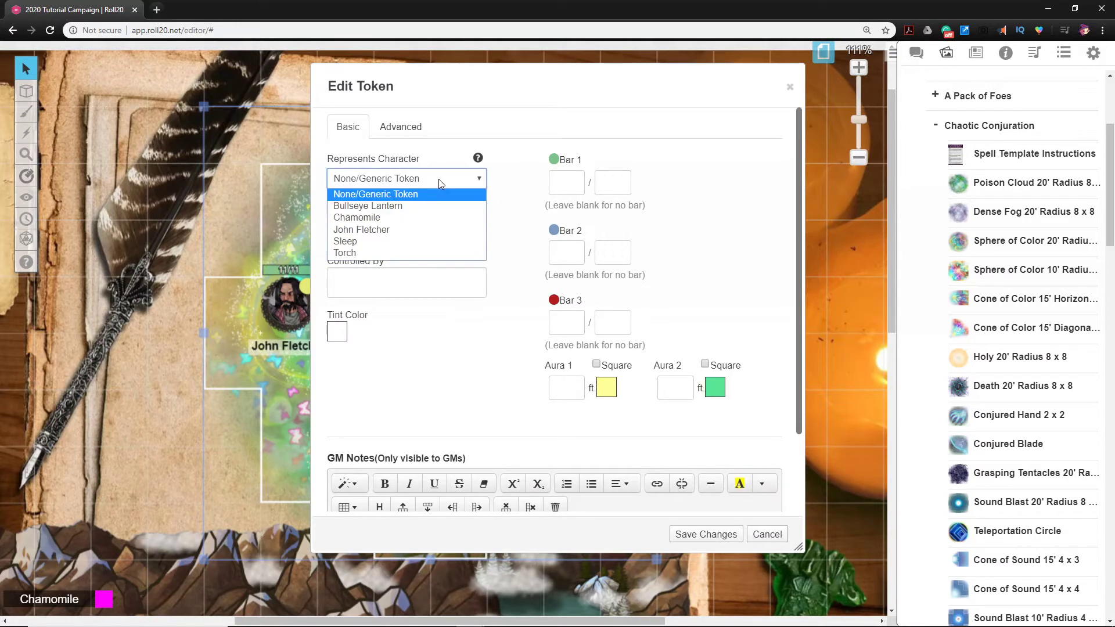
left_click(367, 243)
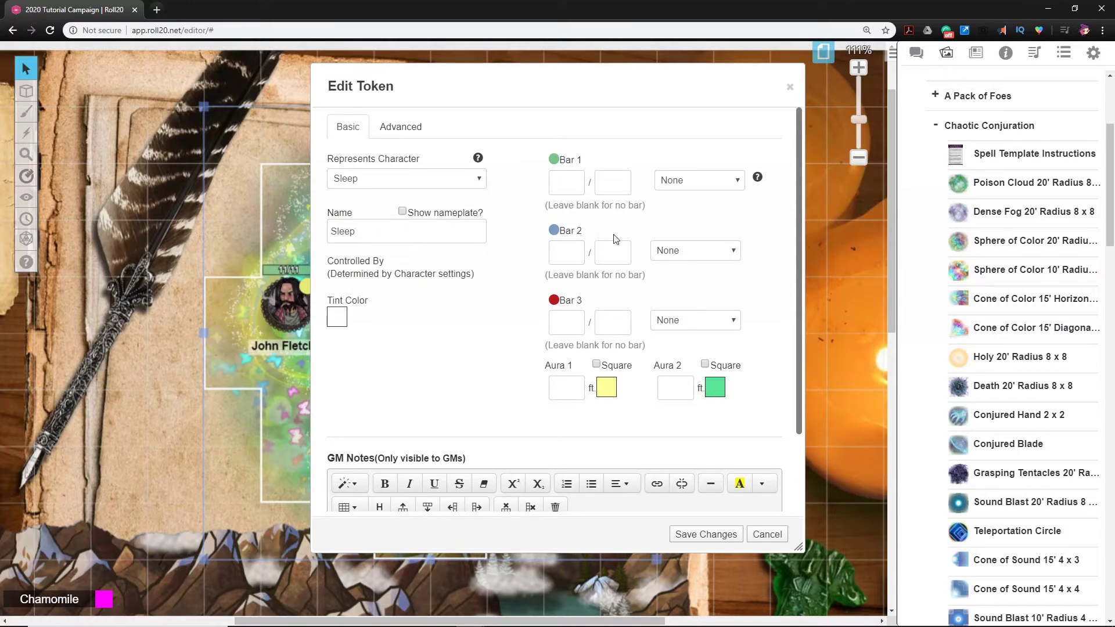
left_click(403, 134)
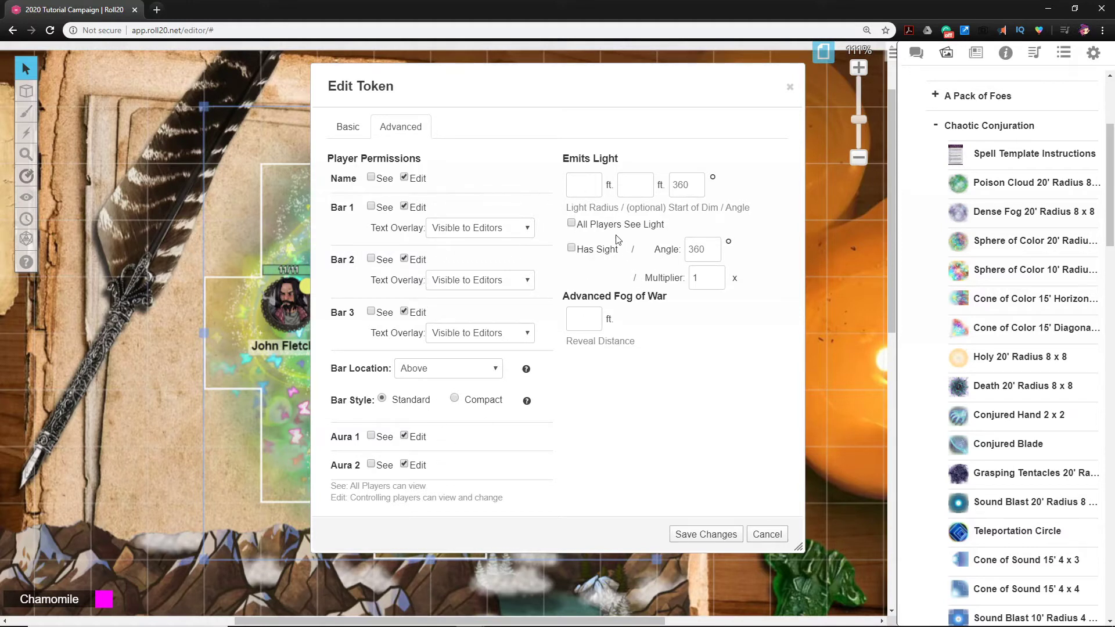
left_click(359, 127)
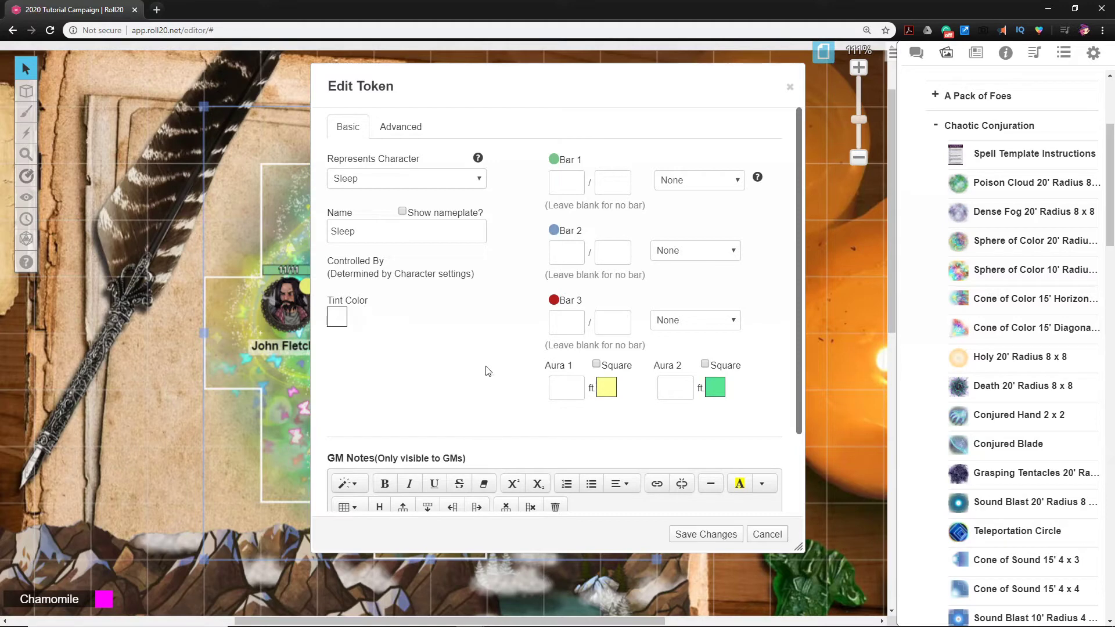
scroll(480, 391, "down", 2)
scroll(486, 405, "up", 2)
left_click(704, 535)
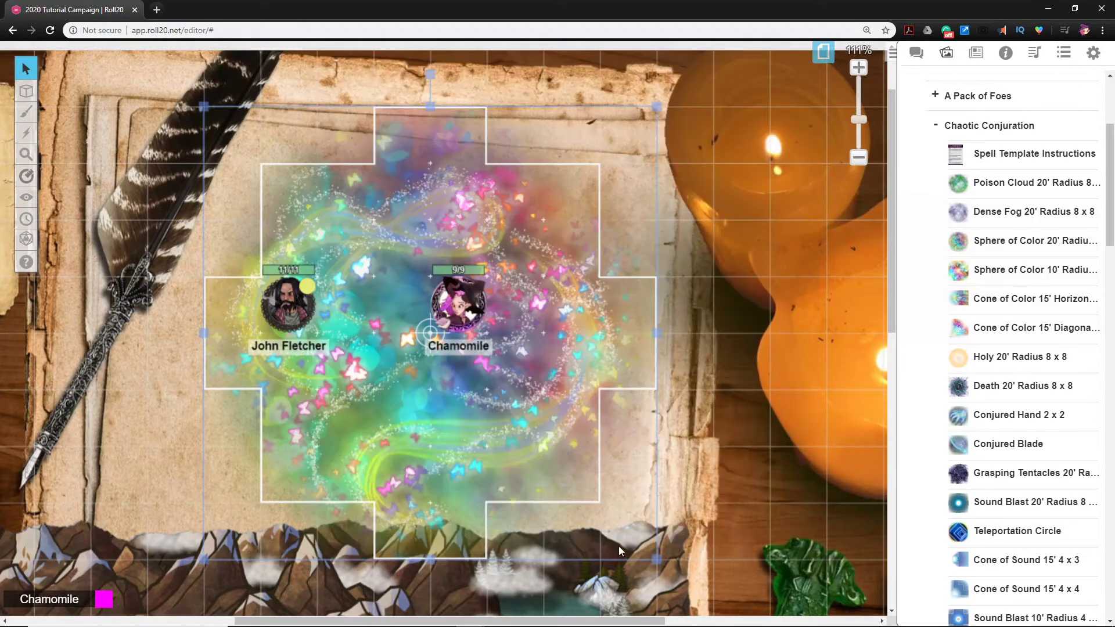
left_click(720, 365)
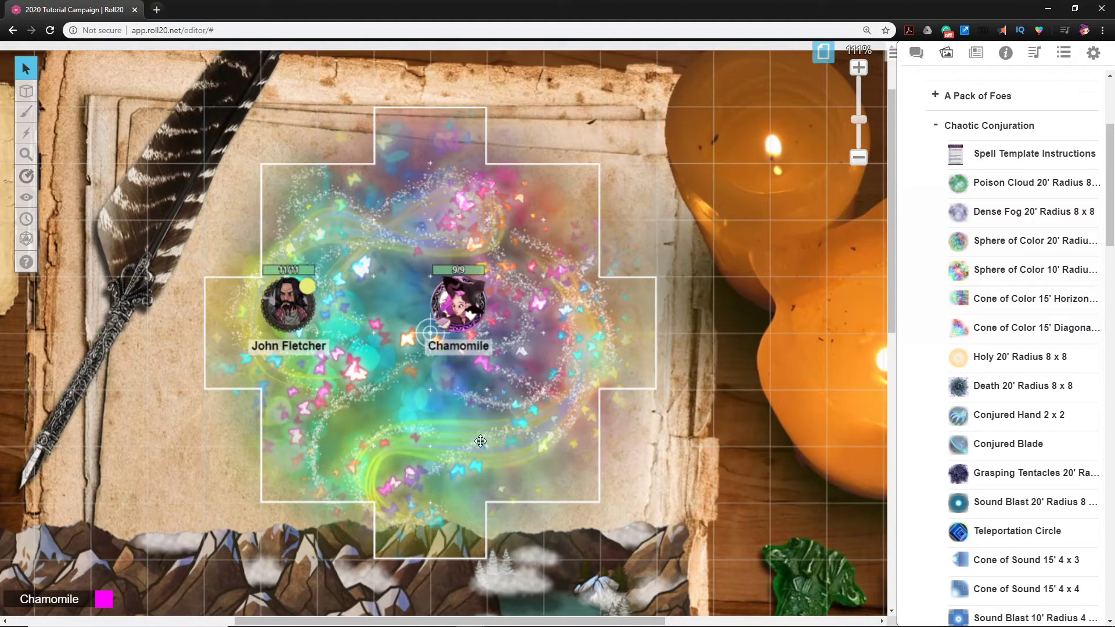
Assign the Sphere of Color token on the map as the Sleep character's default token, save the changes and close the character.
left_click(976, 54)
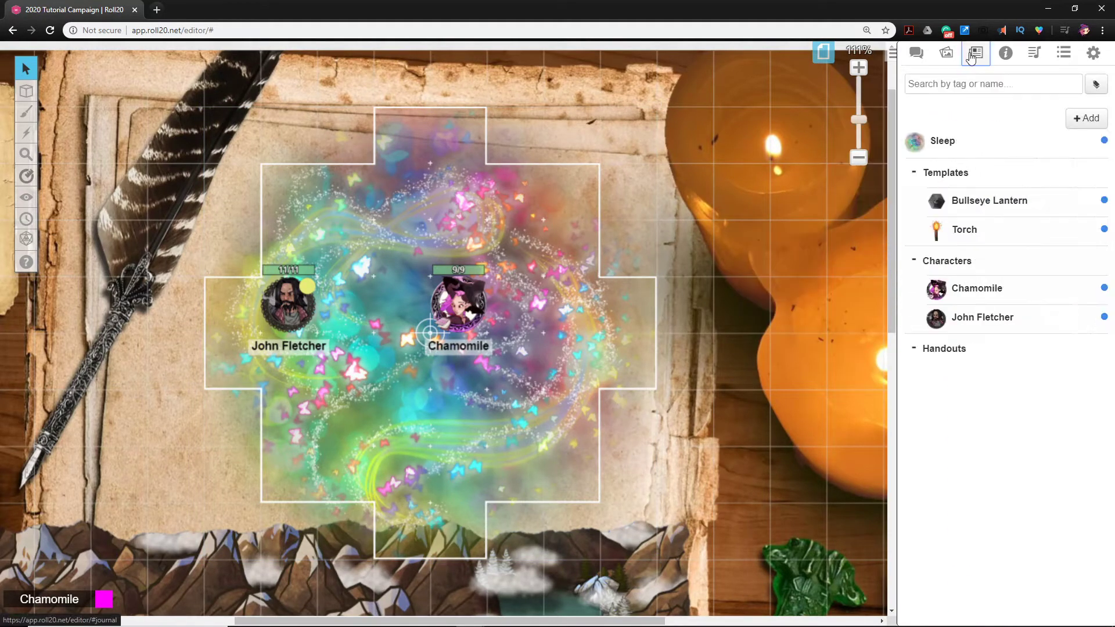
left_click(943, 141)
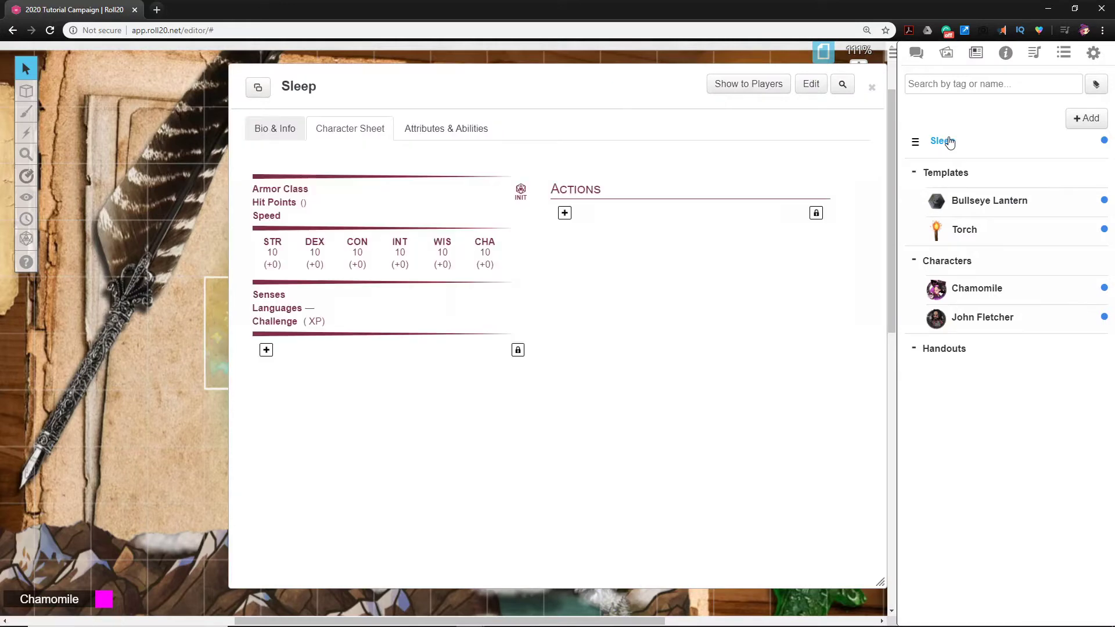
left_click(809, 85)
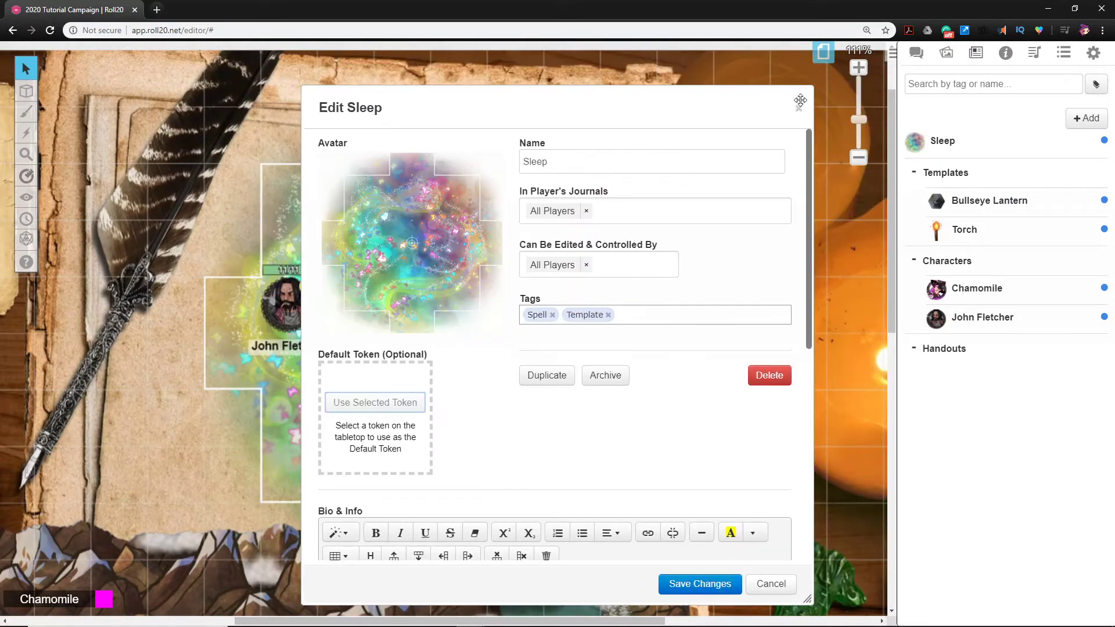
left_click(367, 408)
left_click_drag(375, 108, 579, 89)
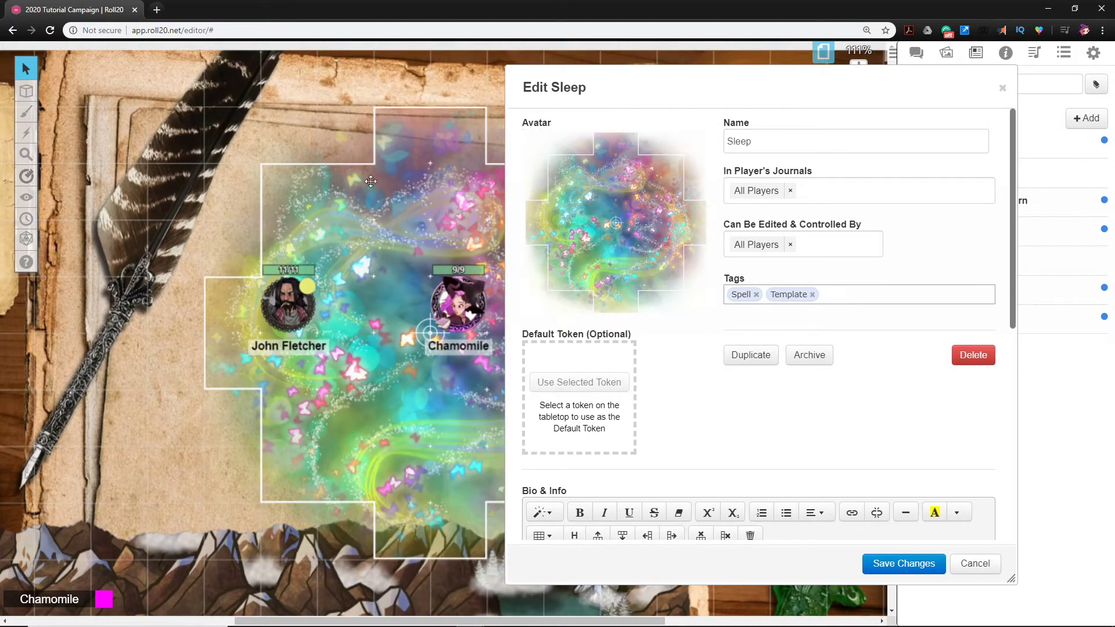
left_click(287, 195)
mouse_move(287, 195)
left_mouse_down()
mouse_move(169, 207)
mouse_move(290, 215)
left_mouse_up()
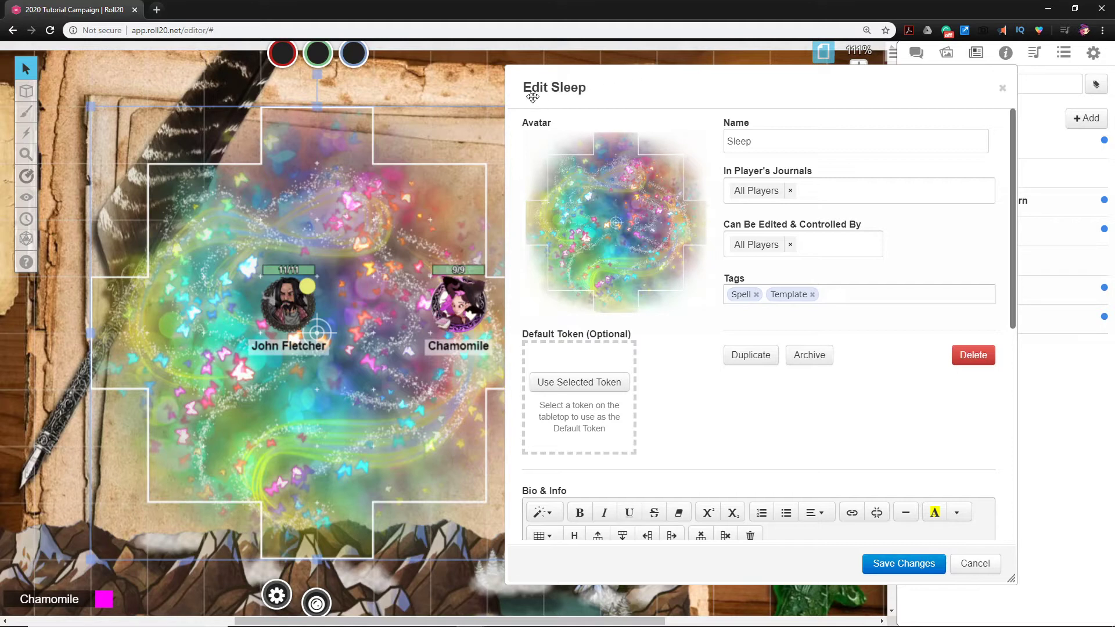
left_click(573, 383)
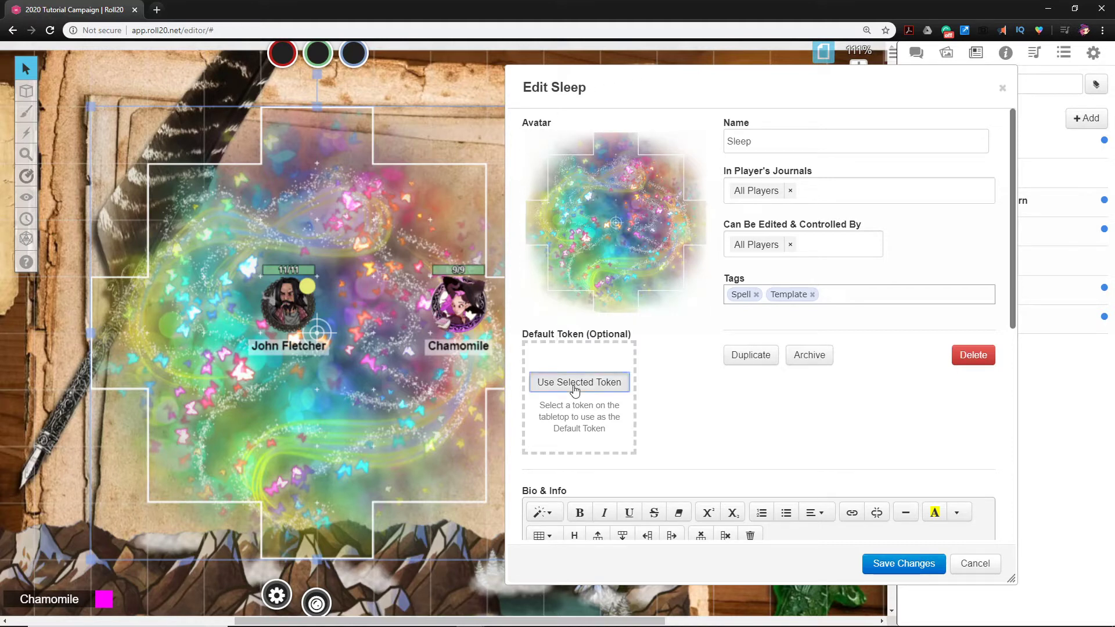
left_click(902, 565)
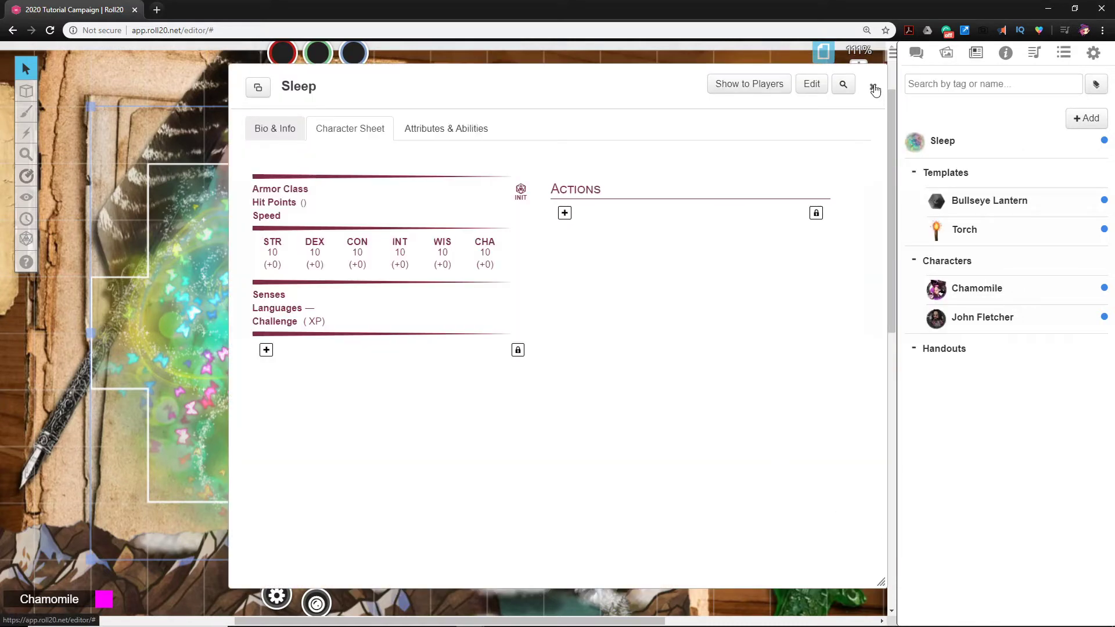
left_click(874, 88)
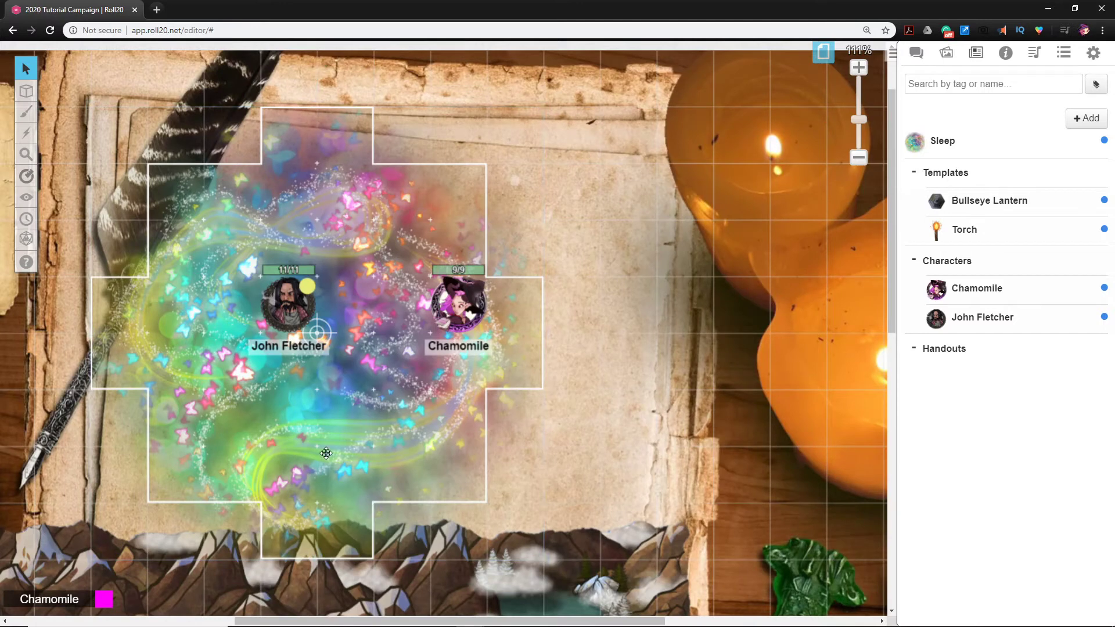
Remove the Sphere of Color token from the map and move the Chamomile token three squares right and one square up.
left_click_drag(326, 453, 460, 455)
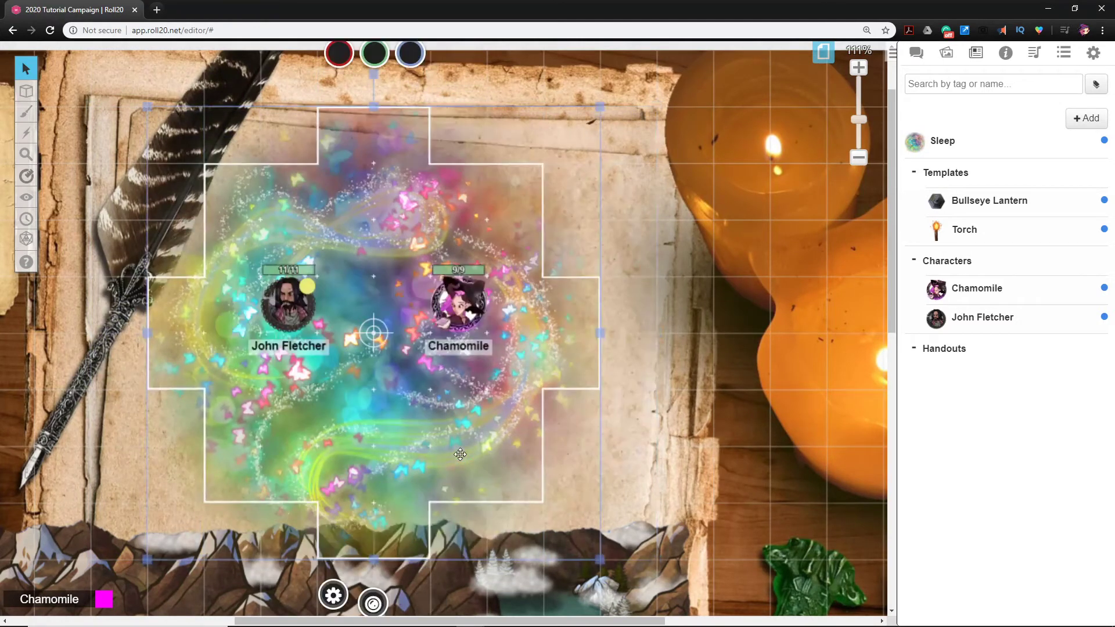
key("Delete")
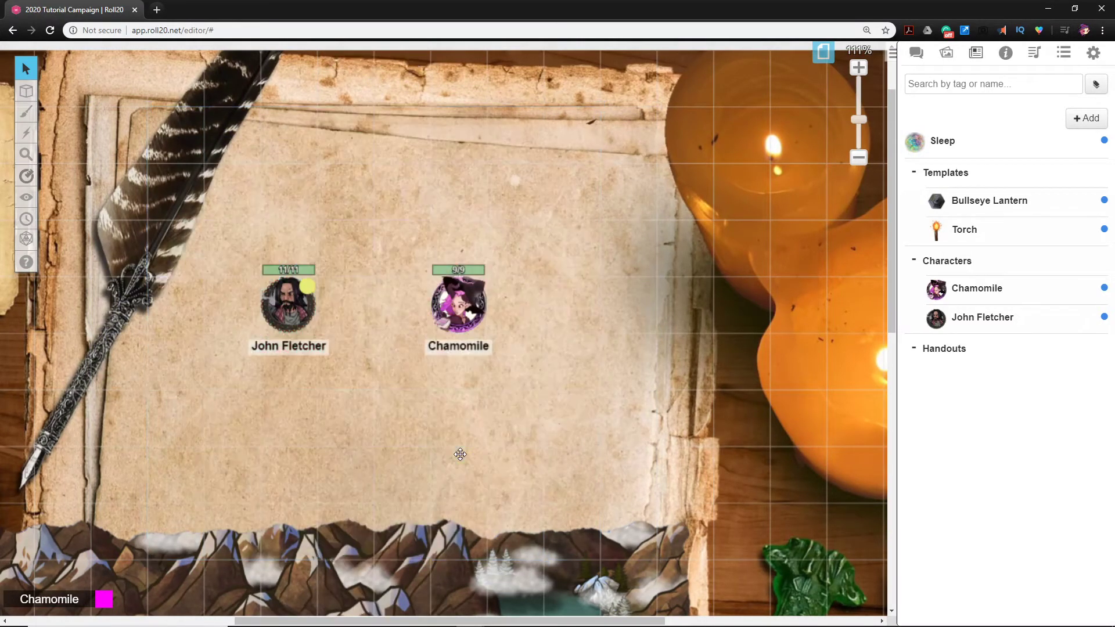
left_click_drag(488, 303, 650, 249)
left_click(366, 411)
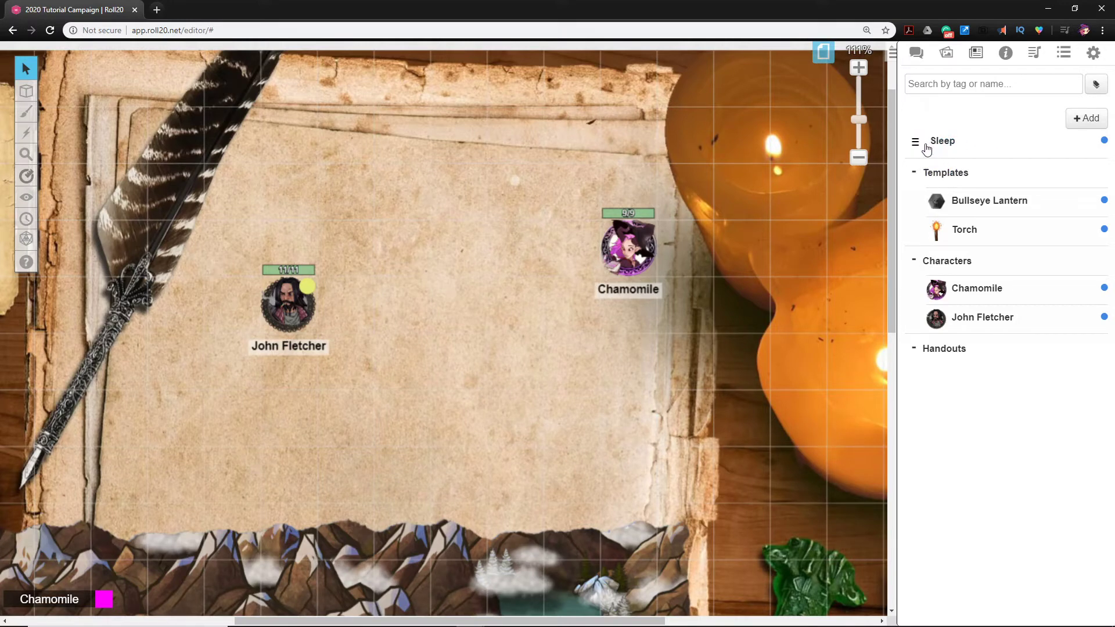
Test the Sleep template by placing it on the map, repositioning it around the bearded character's token and deleting it again.
left_click_drag(943, 142, 227, 306)
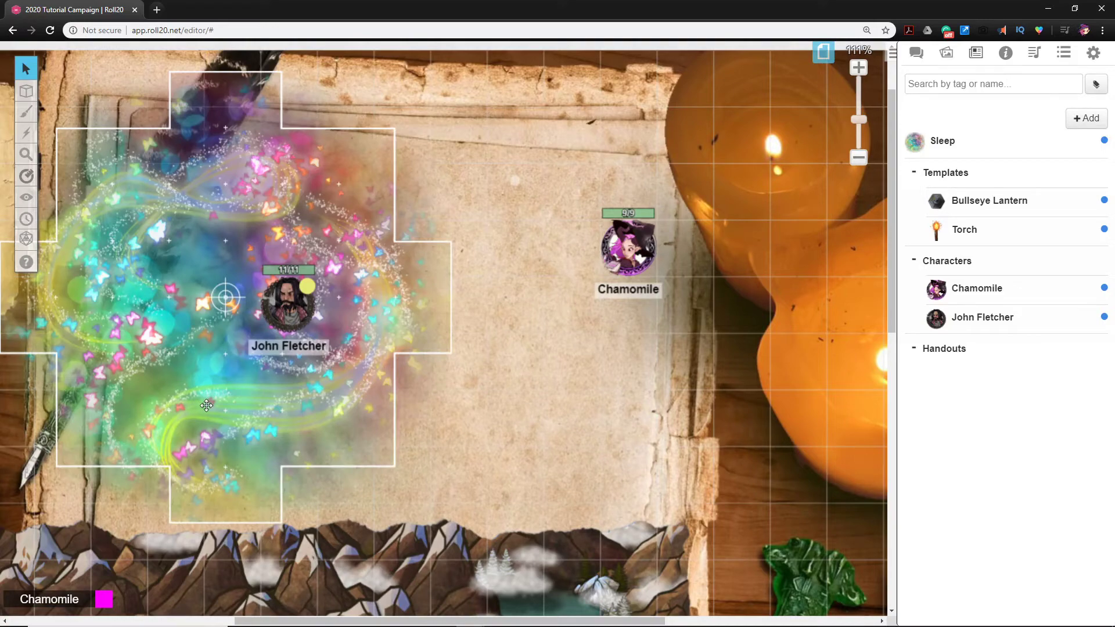
key("Left")
key("Left")
key("Left")
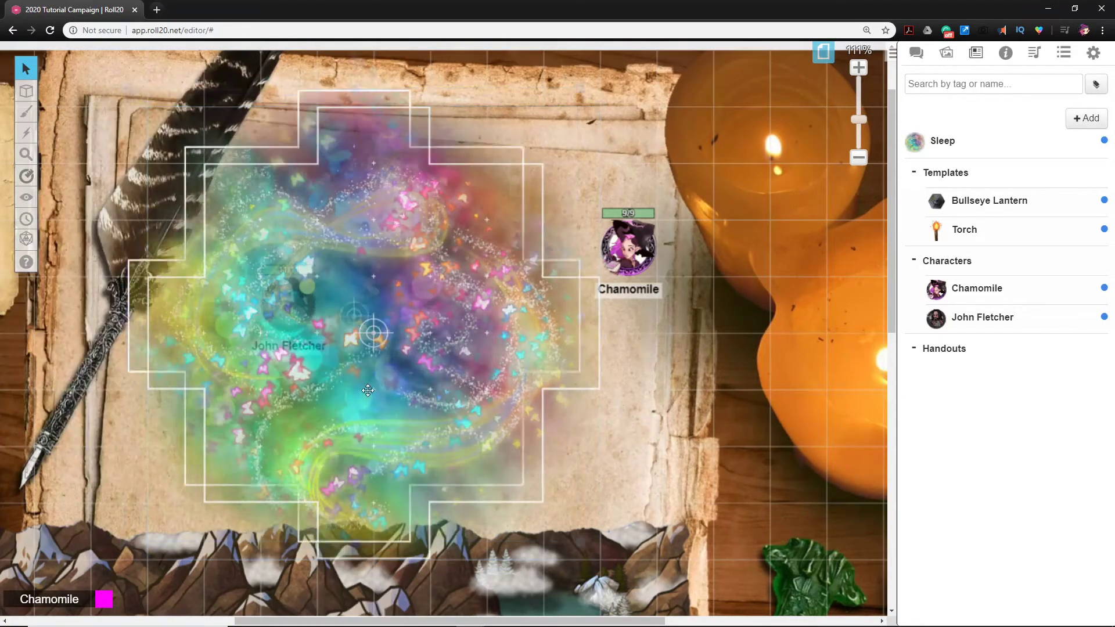
left_click_drag(355, 421, 417, 449)
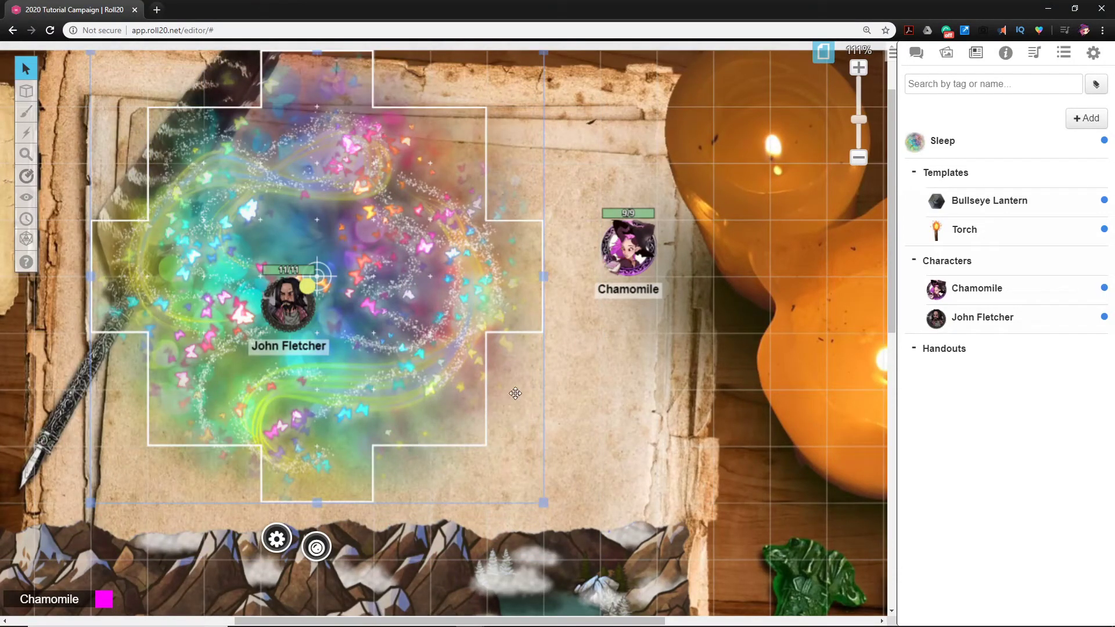
left_click_drag(439, 349, 413, 437)
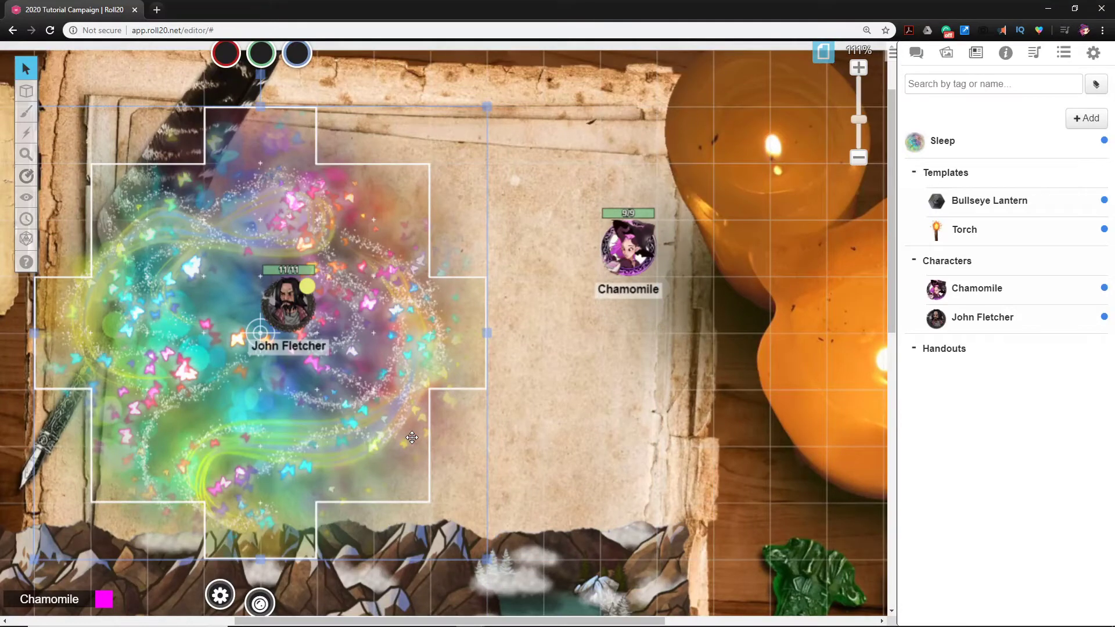
key("Delete")
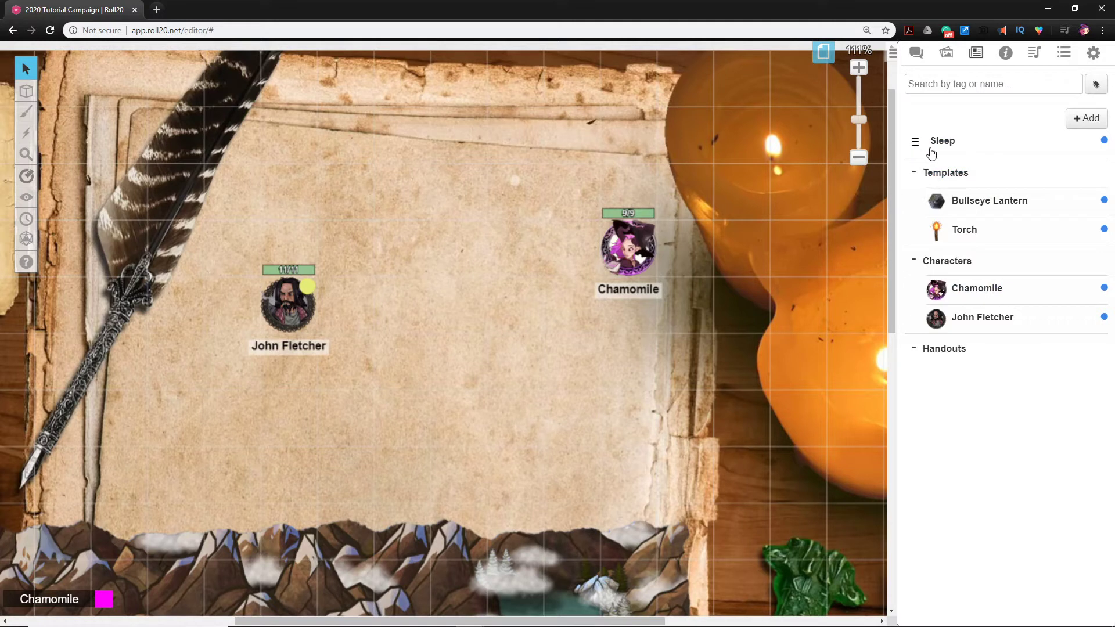
Move the Sleep character into the Templates folder of the journal.
left_click_drag(916, 142, 976, 214)
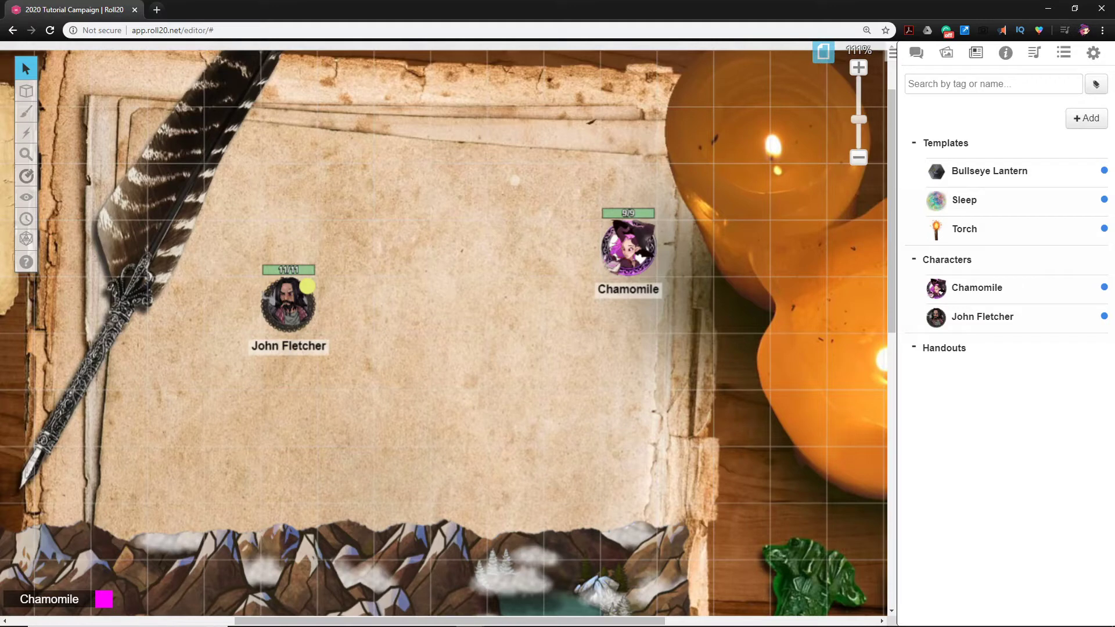
left_click(300, 626)
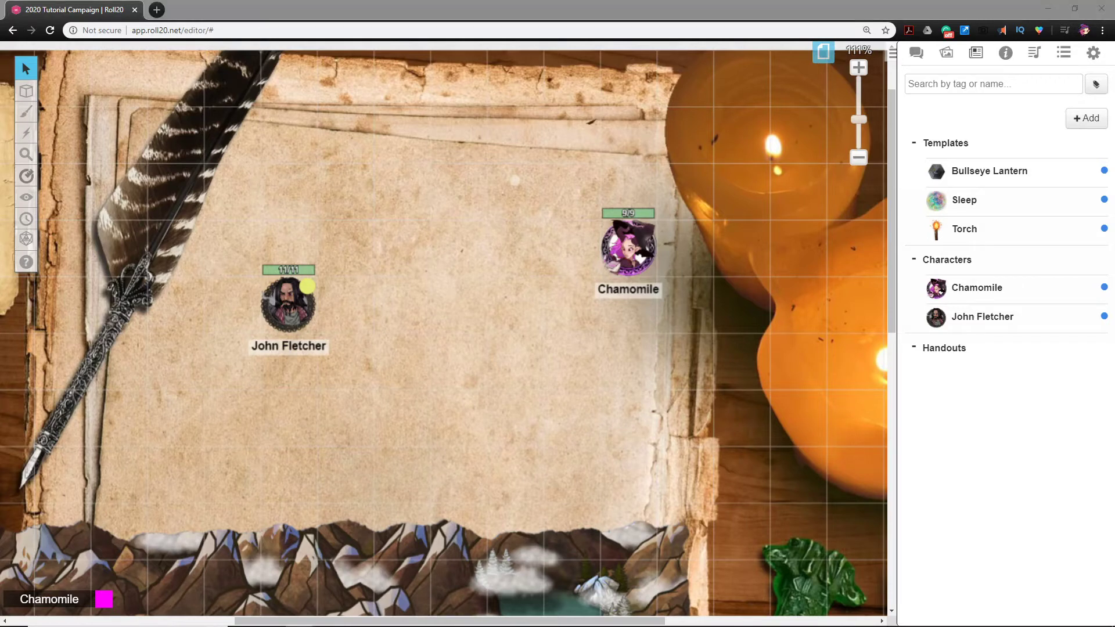
Search the D&D 5th Edition compendium for "entan" and open the Entangle spell.
left_click(1005, 54)
left_click_drag(937, 105, 907, 100)
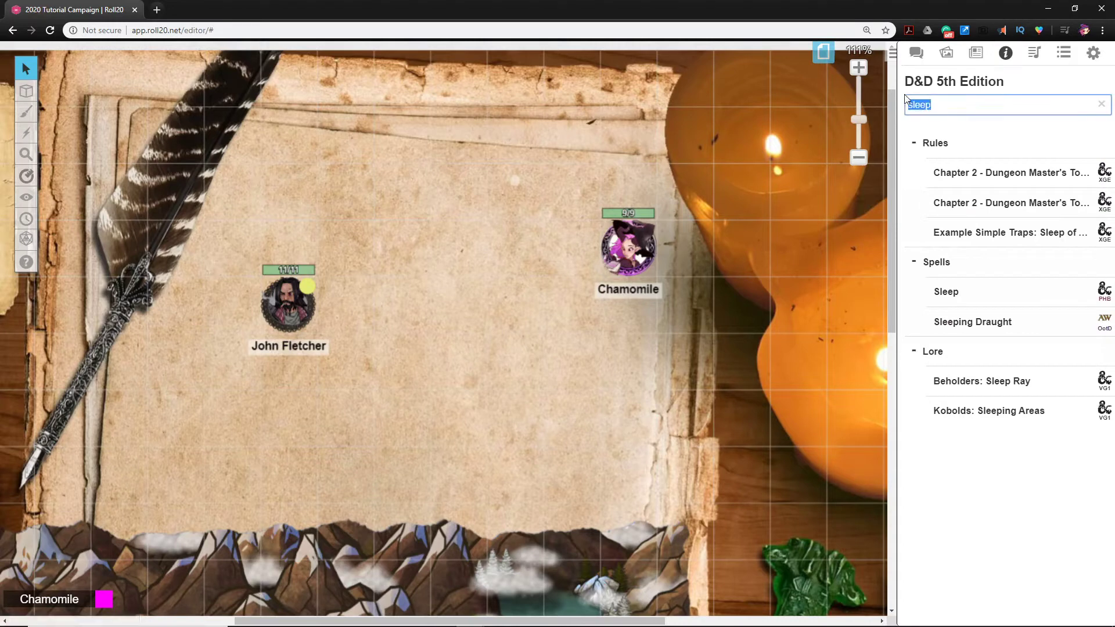
type("entan")
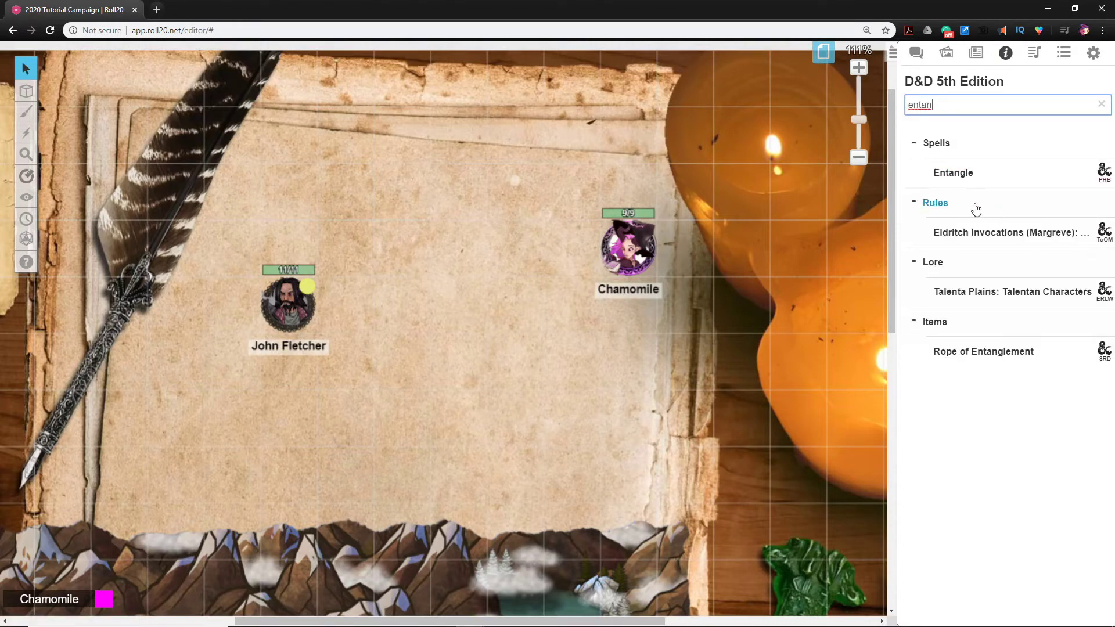
left_click(955, 173)
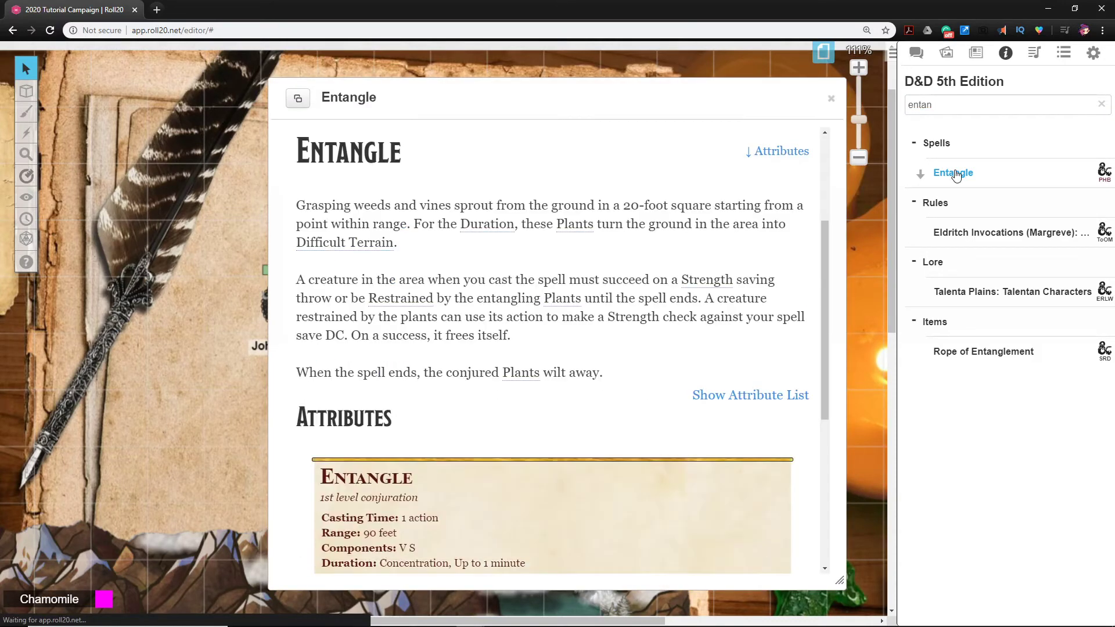
Check the area shape in Entangle's attributes, then collapse the spell window and move it aside to clear the map.
left_click(917, 53)
scroll(600, 314, "down", 5)
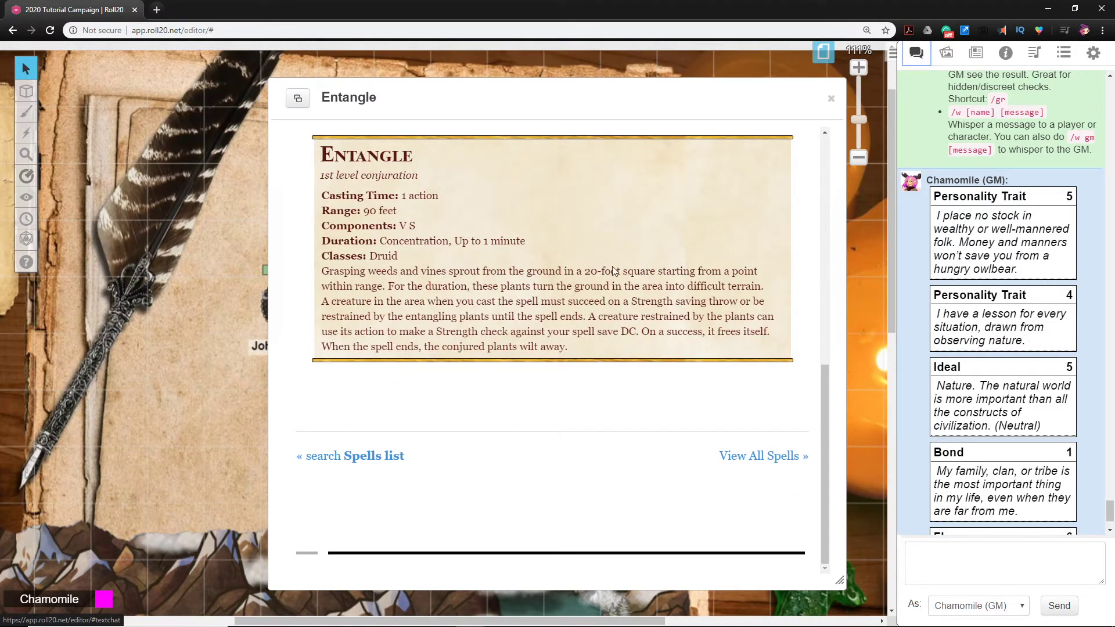
left_click_drag(625, 269, 651, 272)
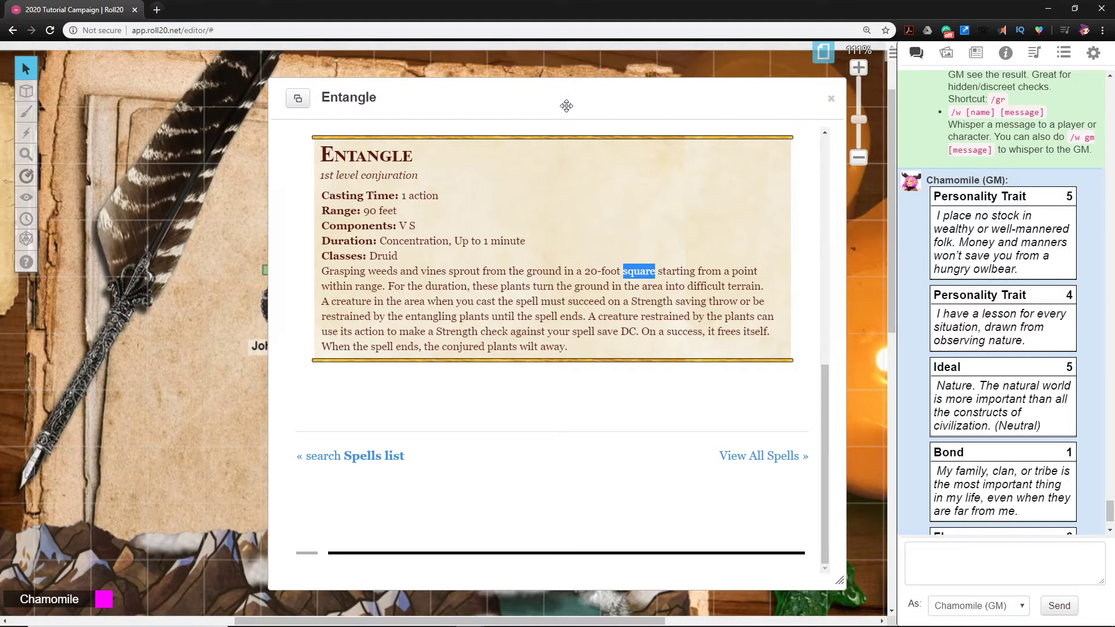
left_click_drag(566, 104, 602, 87)
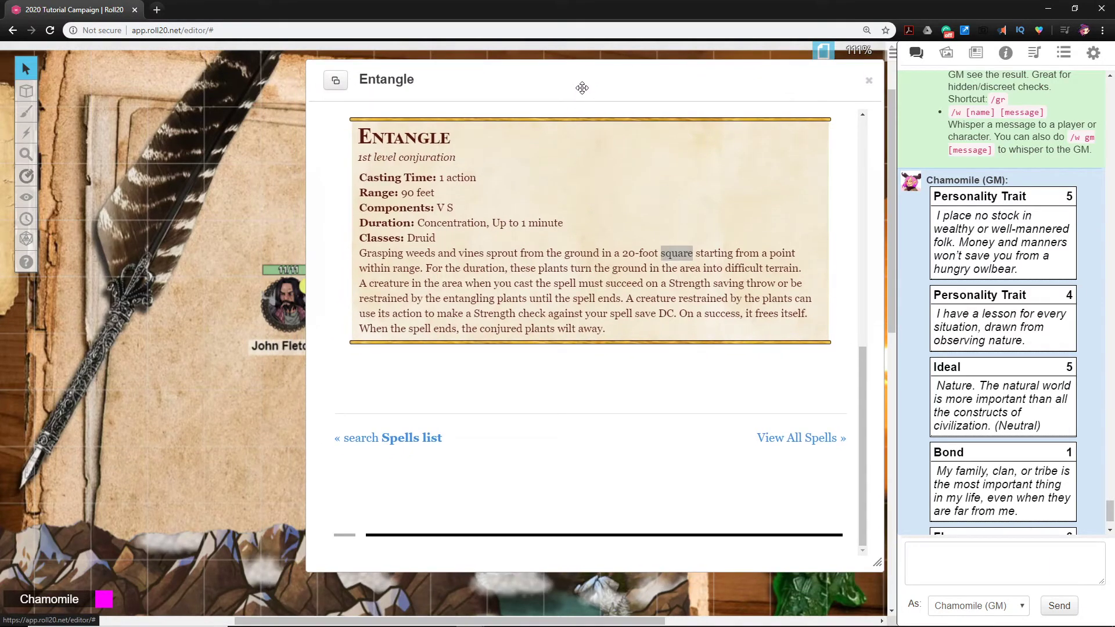
double_click(582, 88)
left_click_drag(438, 79, 687, 84)
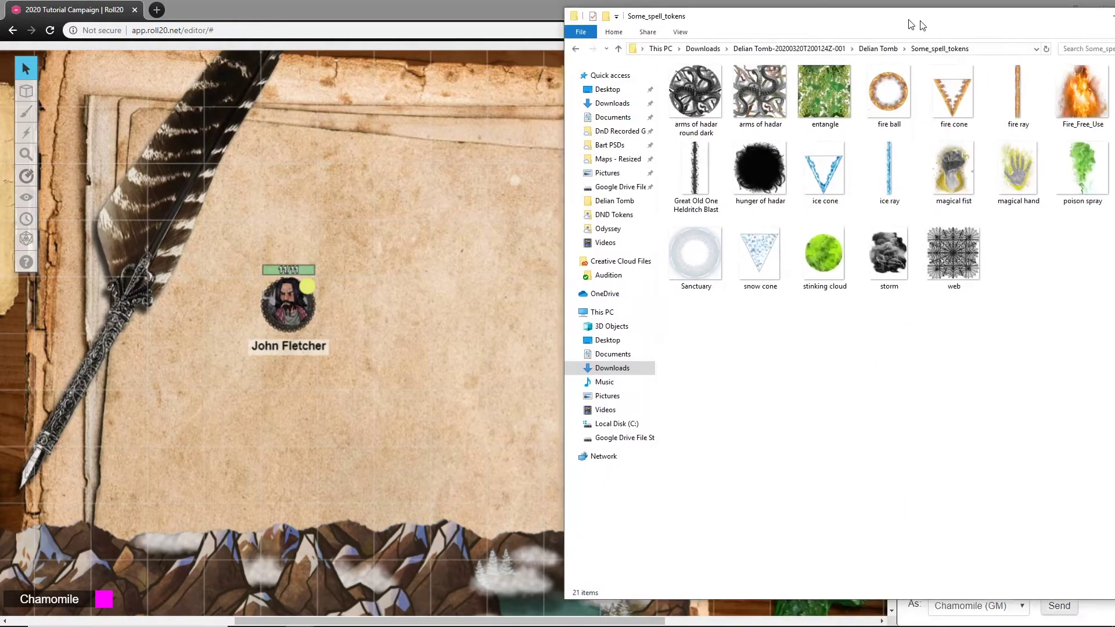
Place the entangle image from File Explorer's Some_spell_tokens folder on the map between the two characters and resize it to 4 by 4 squares.
left_click_drag(778, 9, 821, 85)
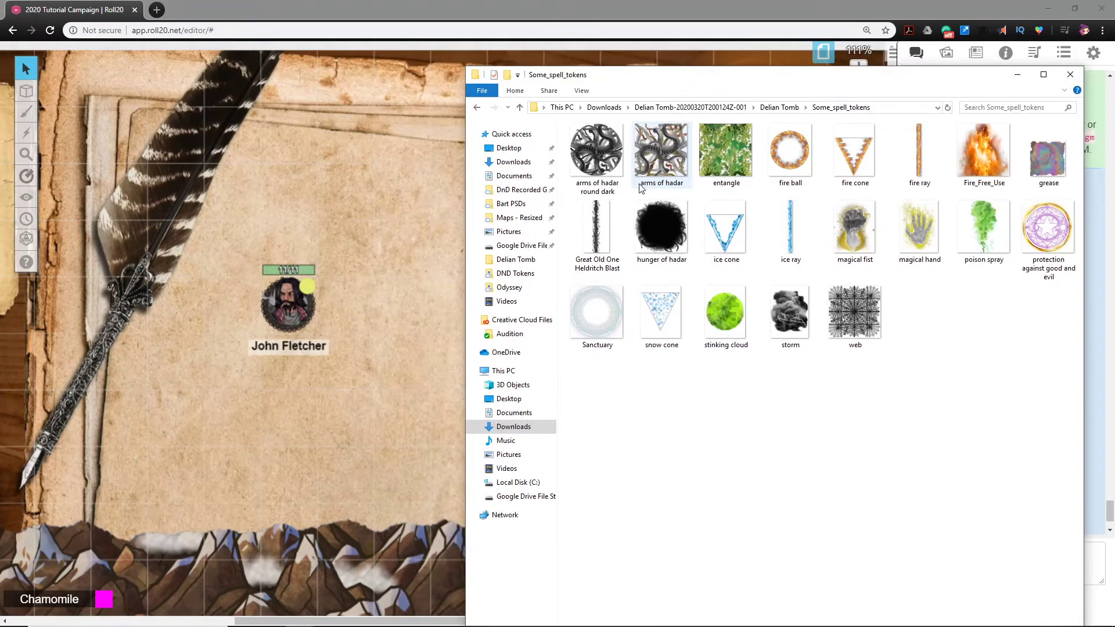
left_click_drag(715, 131, 370, 247)
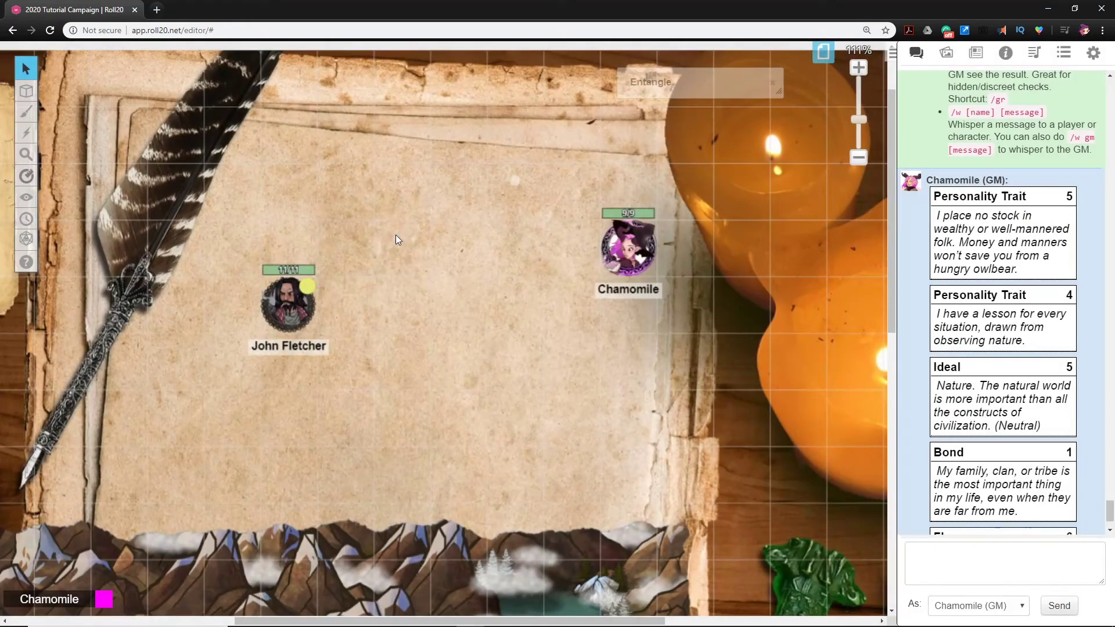
left_click_drag(372, 243, 381, 212)
left_click_drag(421, 268, 551, 387)
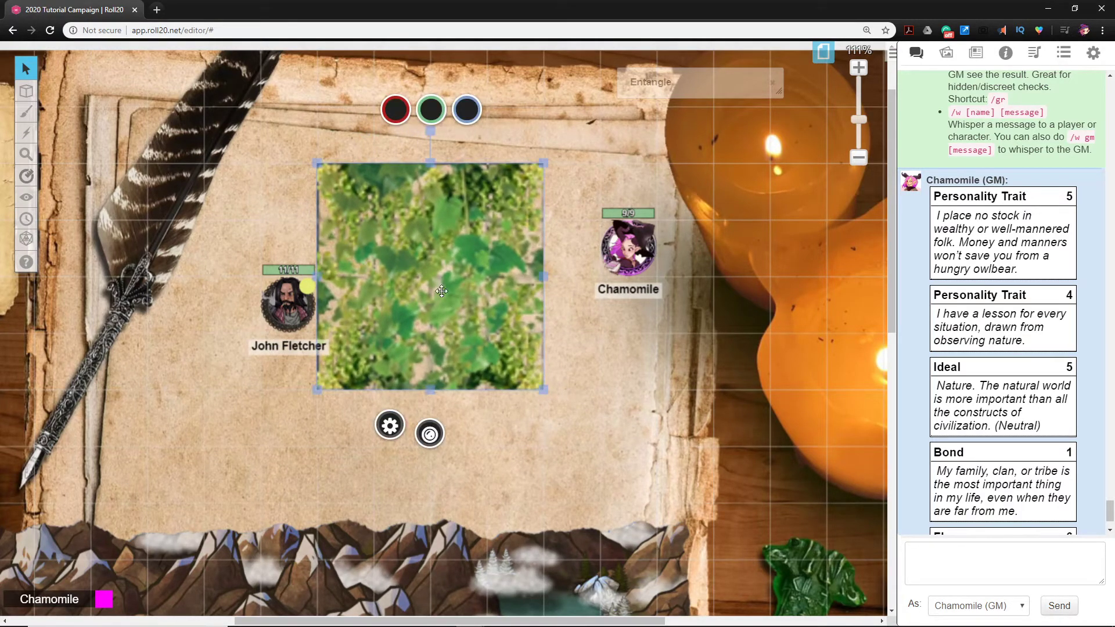
left_click_drag(451, 310, 404, 264)
Expand the collapsed Entangle window, copy the full spell description and close the window.
left_click(1004, 56)
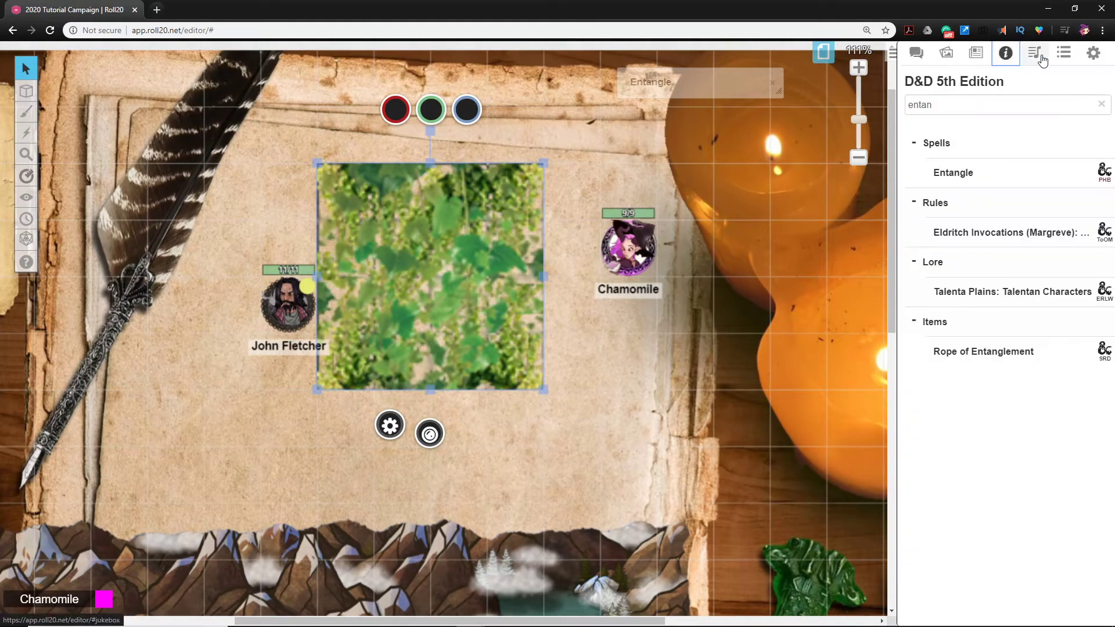
double_click(687, 83)
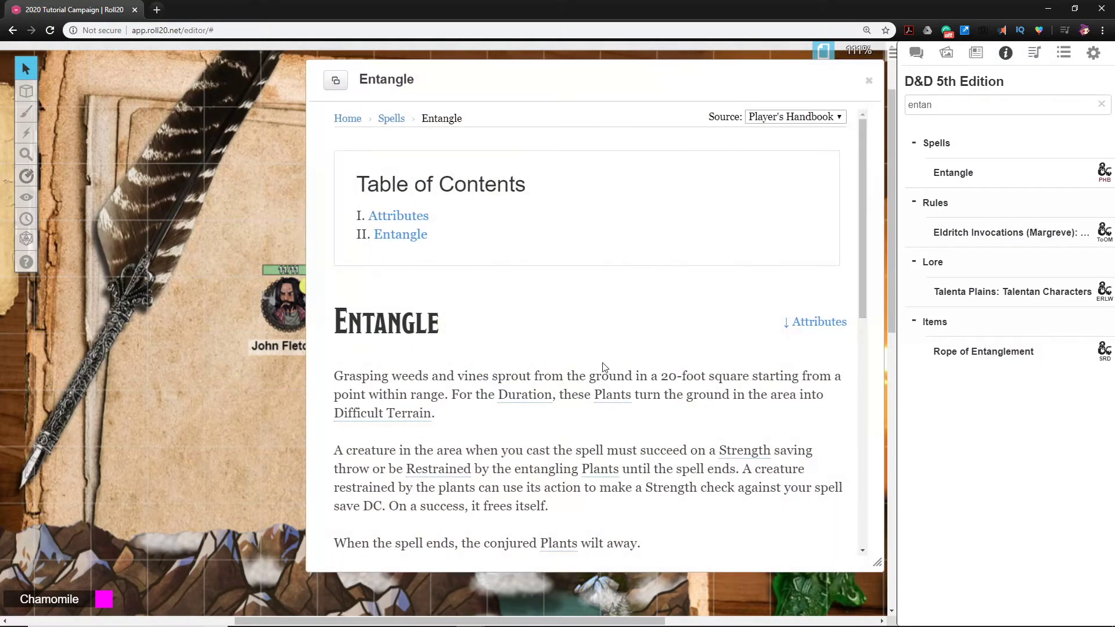
scroll(500, 378, "down", 1)
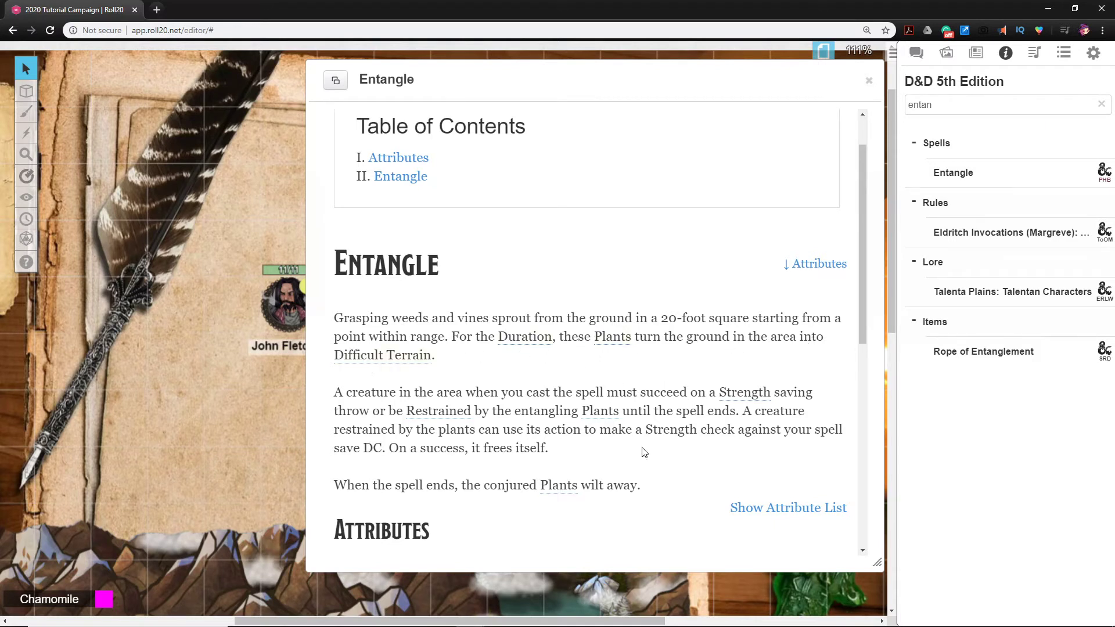
left_click_drag(650, 489, 338, 311)
key("ctrl+c")
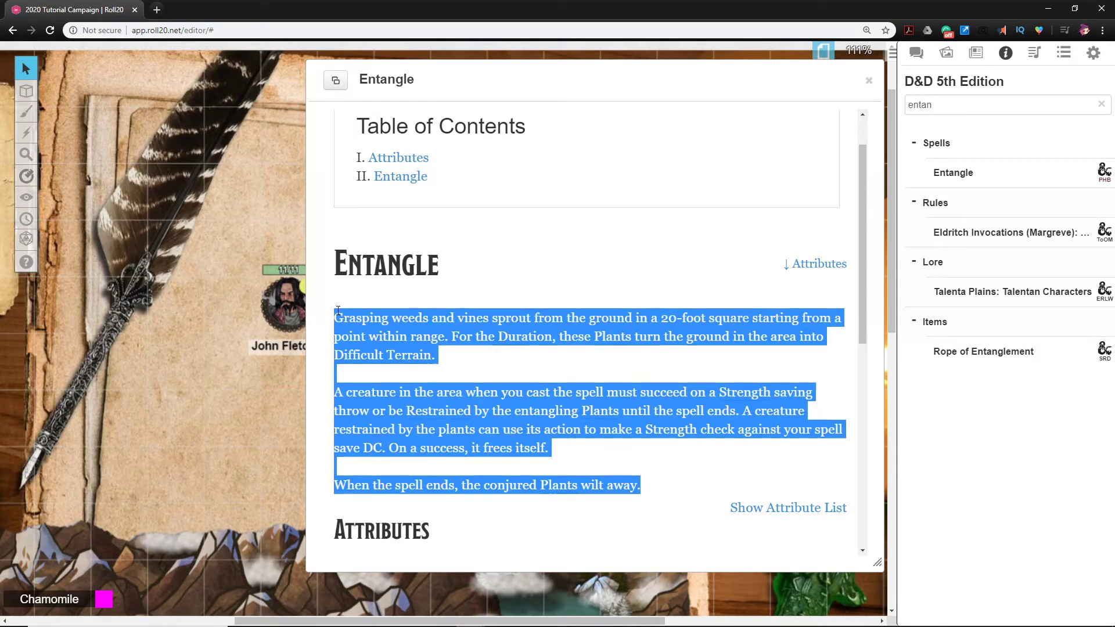
left_click(869, 80)
Shift the entangle token one square right on the map and create a new journal character named Entangle.
left_click(594, 419)
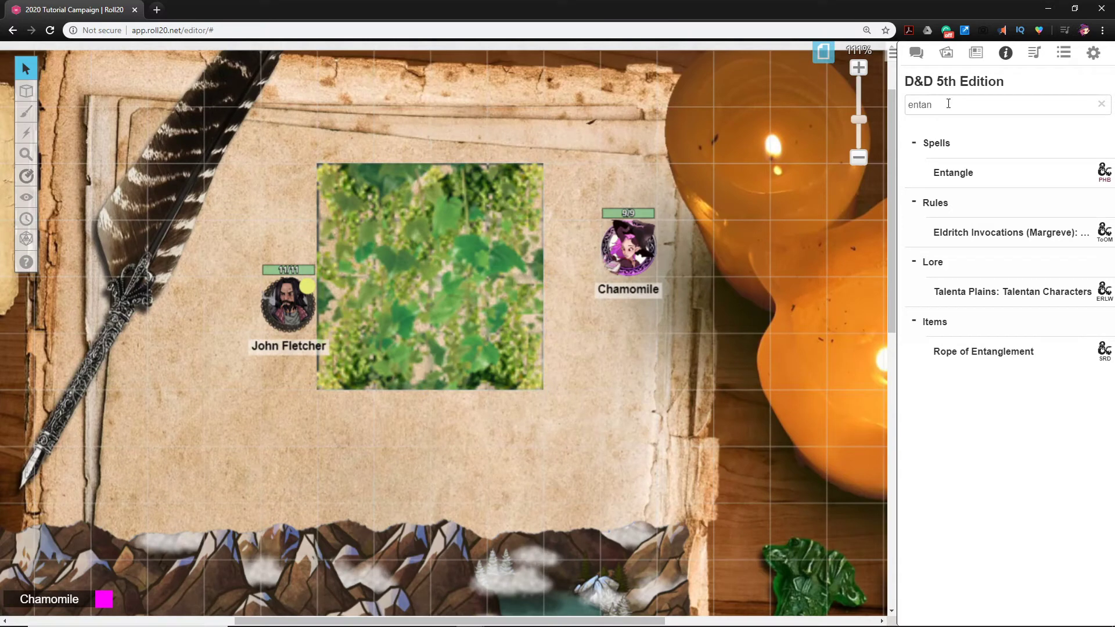
left_click_drag(447, 308, 503, 308)
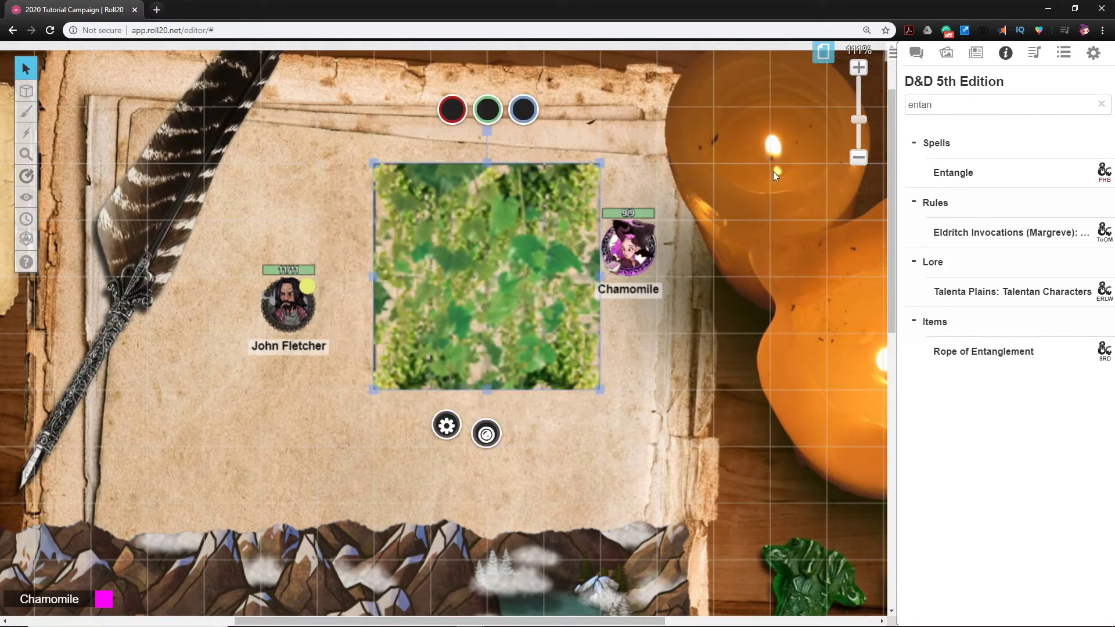
left_click(986, 59)
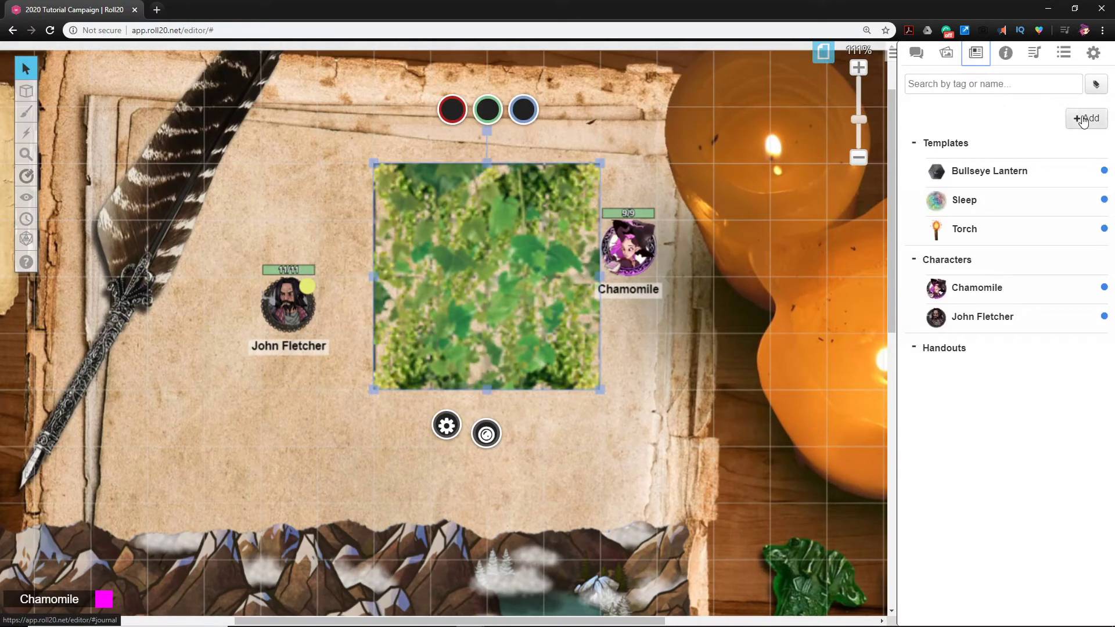
mouse_move(1084, 120)
left_click(1065, 150)
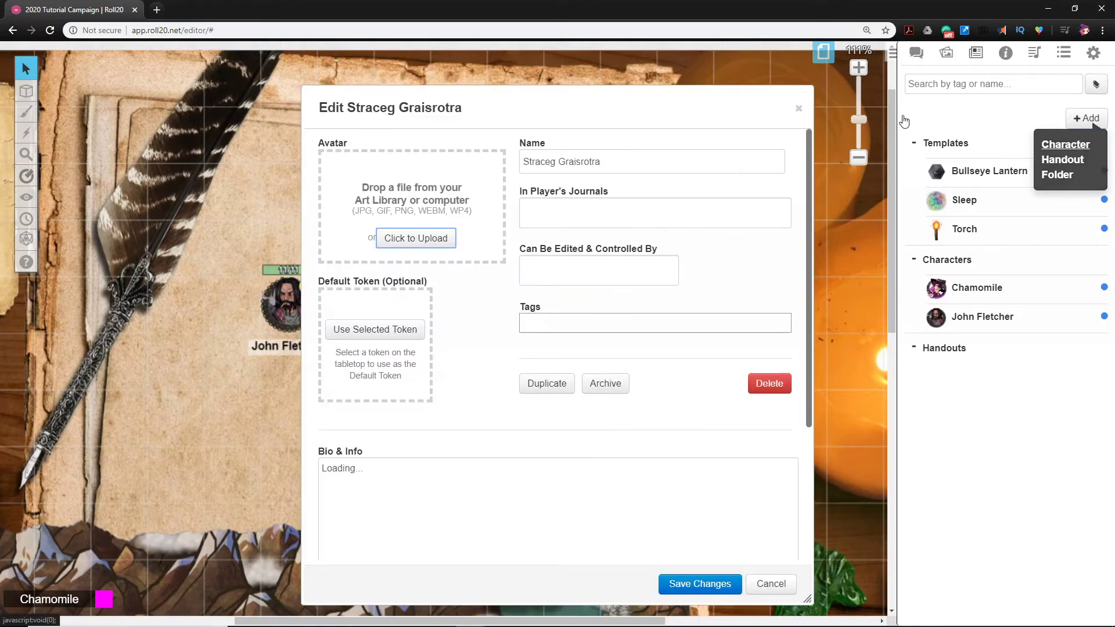
left_click_drag(614, 155, 522, 152)
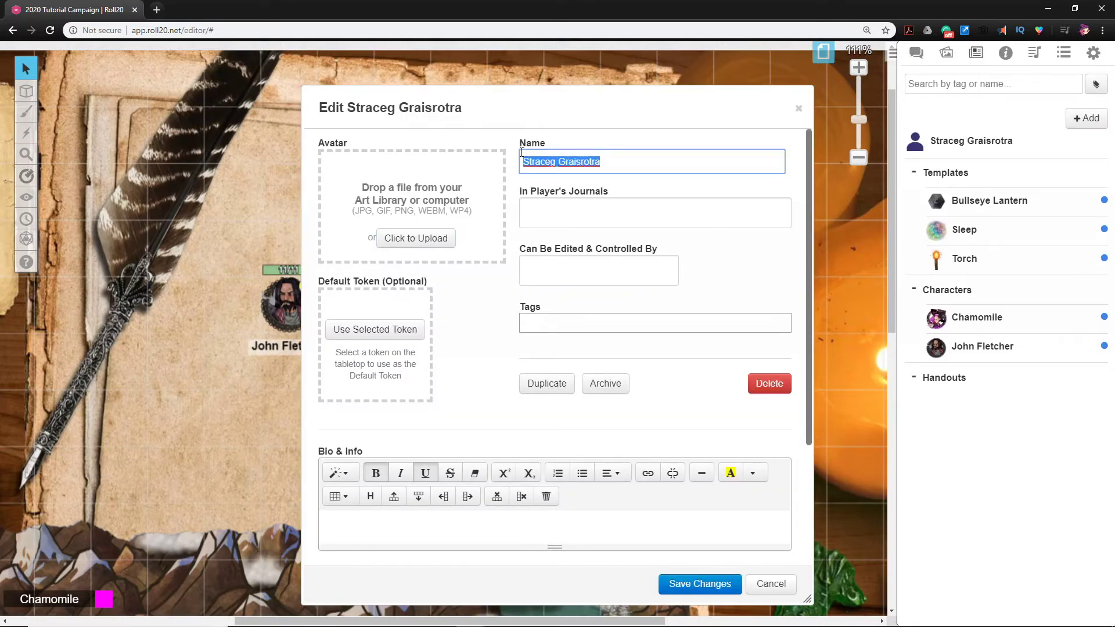
type("Entangle")
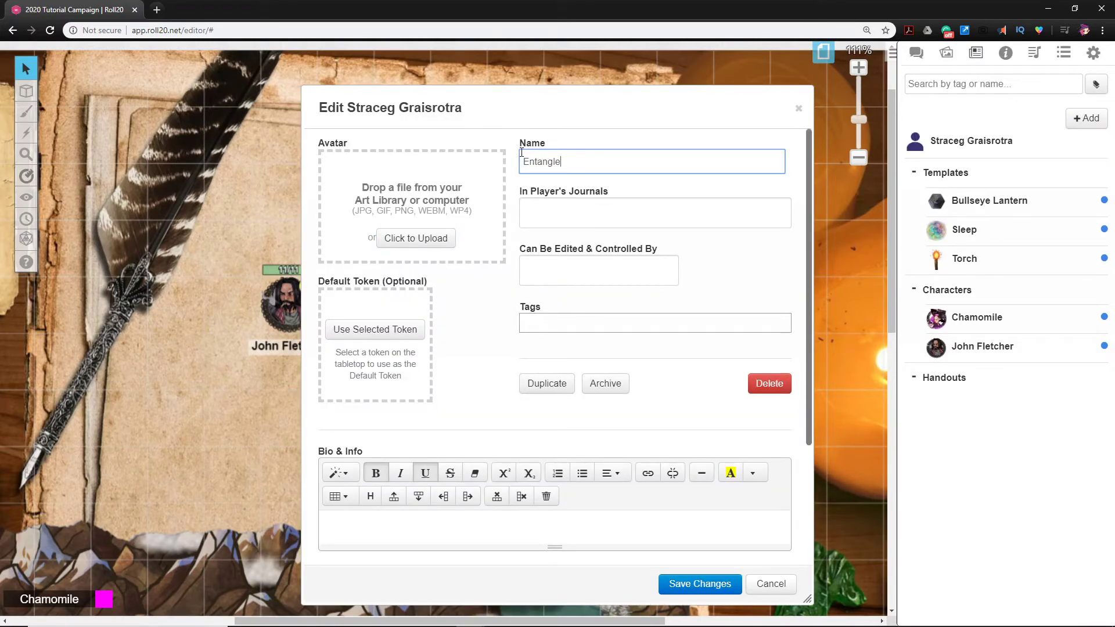
Paste the copied Entangle spell description into the new character's Bio & Info.
scroll(487, 291, "down", 2)
left_click(421, 415)
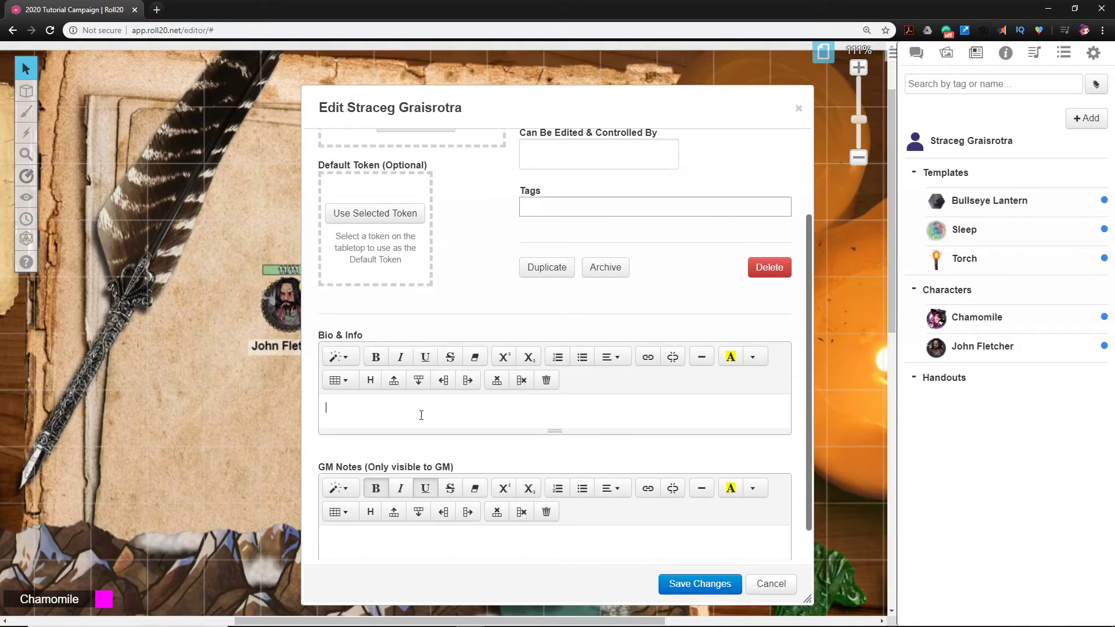
key("ctrl+v")
scroll(472, 295, "up", 2)
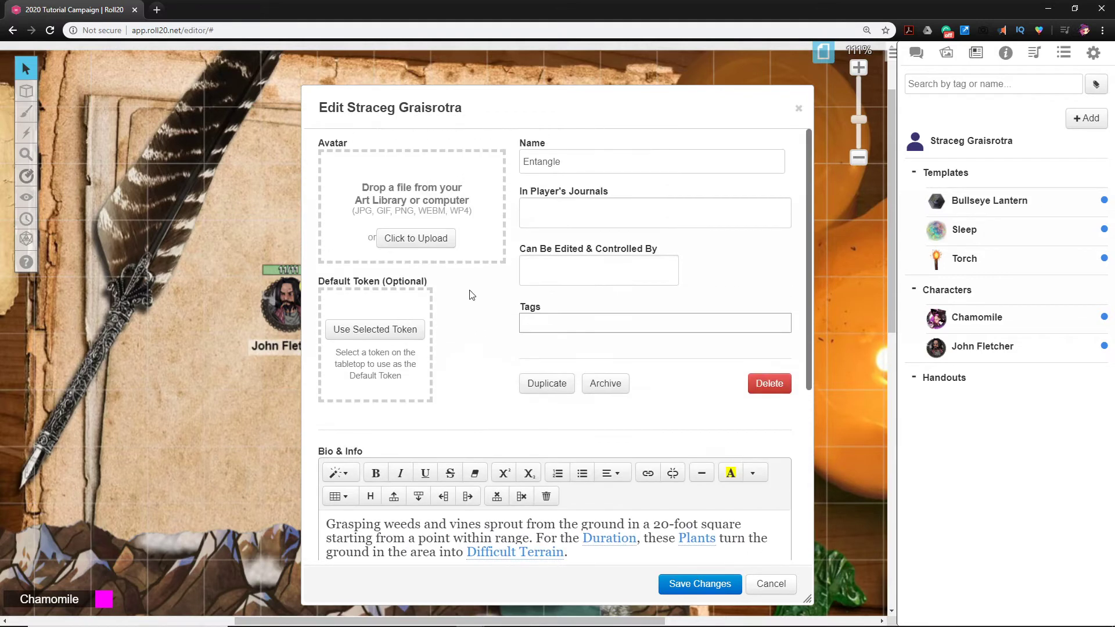
Set the new character's avatar to entangle.png from the recent uploads in My Library.
left_click(947, 53)
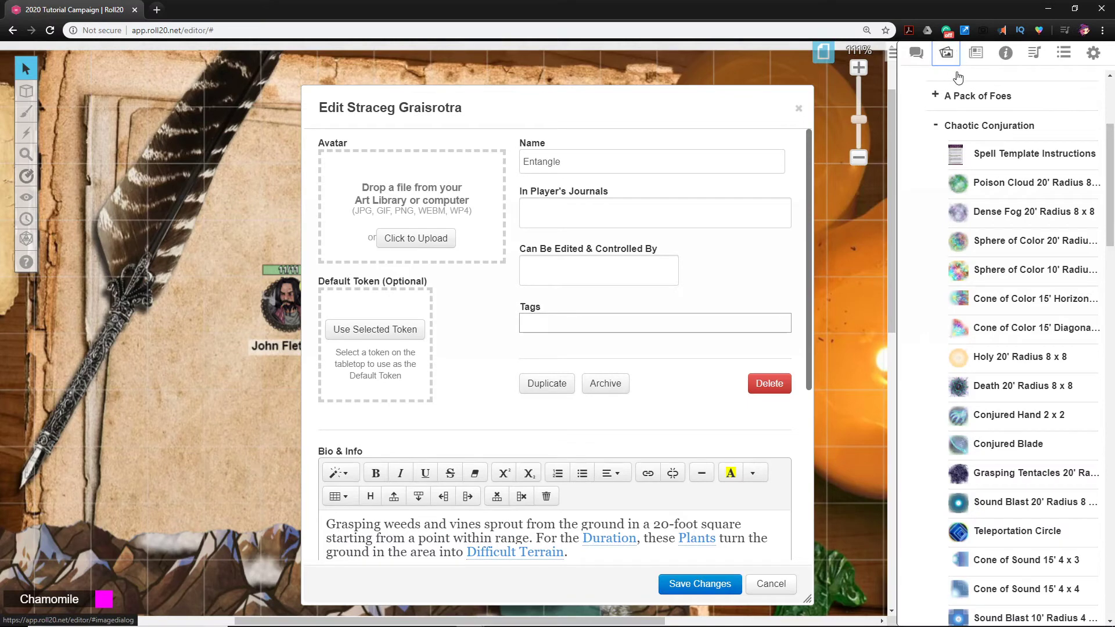
mouse_move(997, 178)
scroll(999, 177, "up", 4)
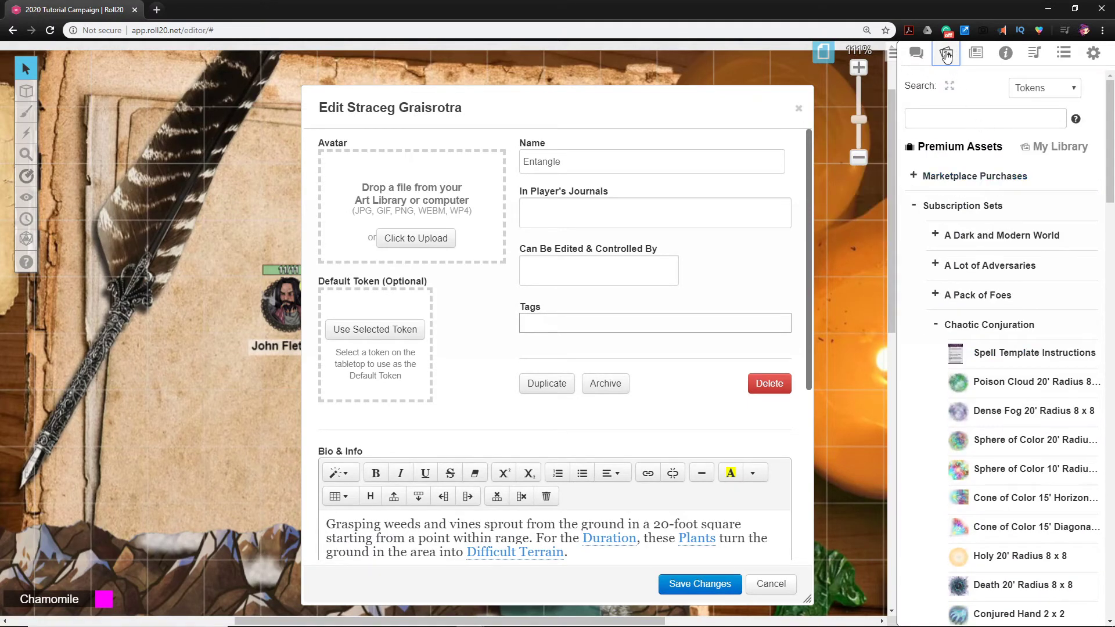
left_click(1060, 149)
scroll(976, 174, "down", 7)
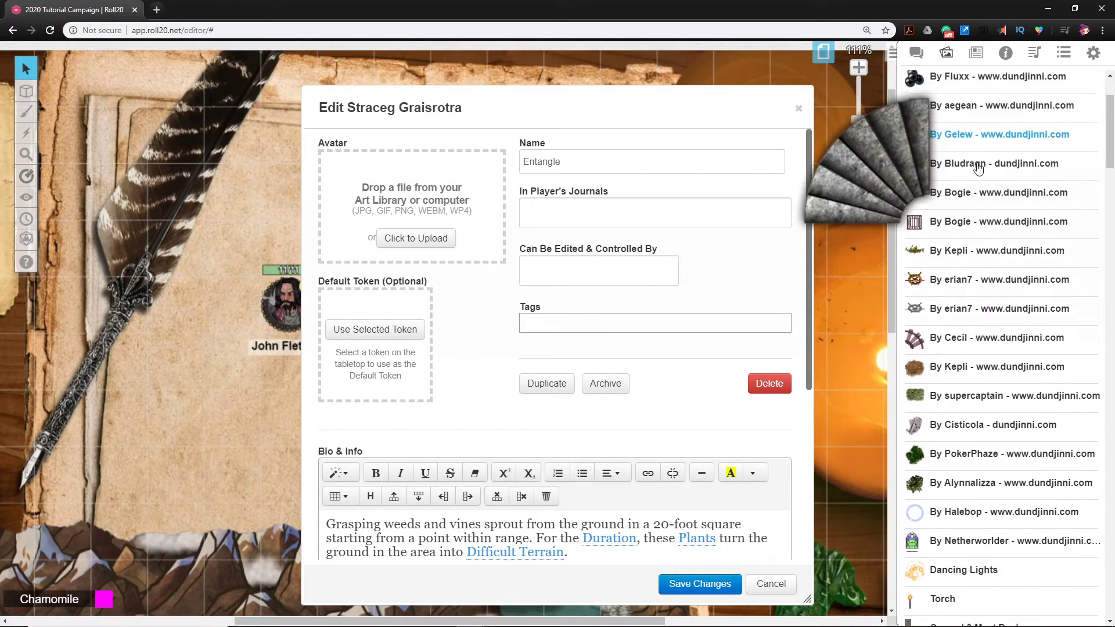
scroll(976, 174, "down", 7)
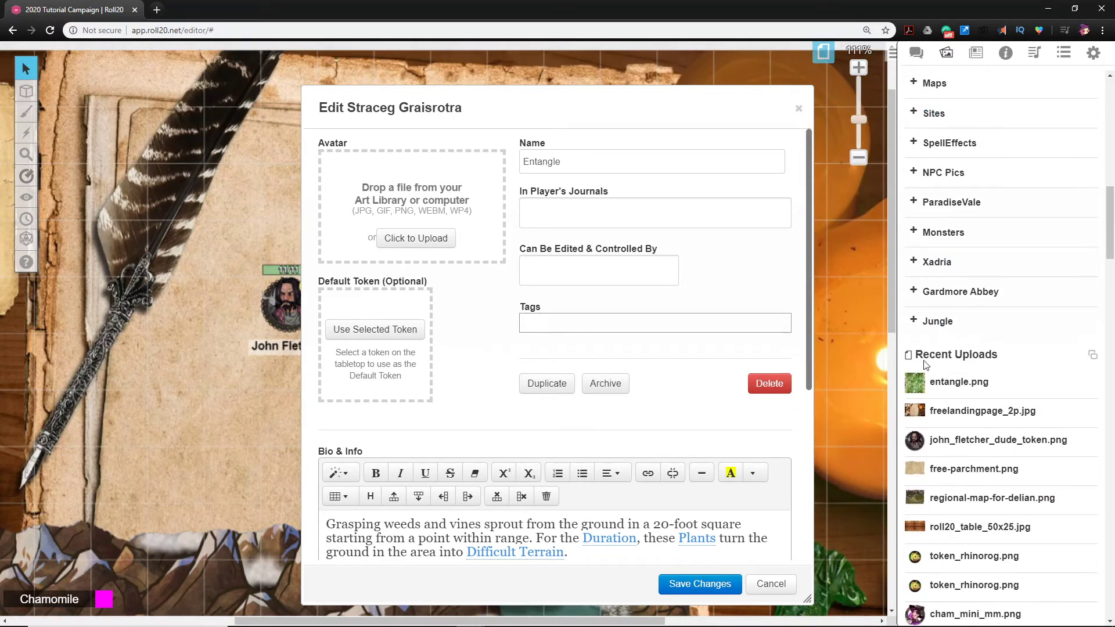
mouse_move(948, 384)
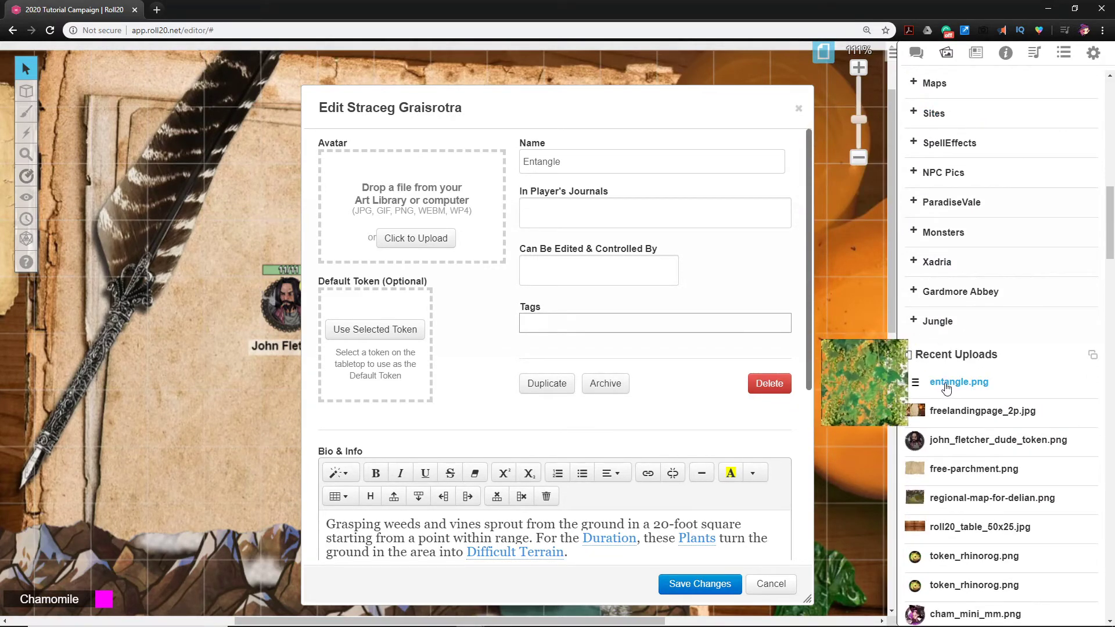
left_click_drag(947, 387, 406, 175)
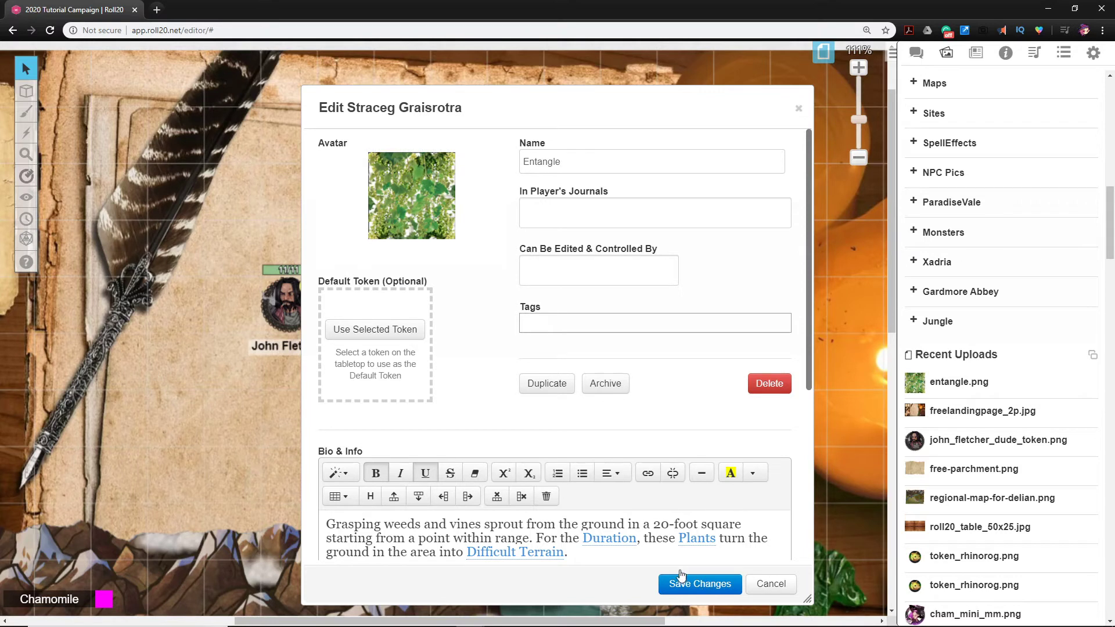
Tag the Entangle character with Spell and Template and save the changes.
left_click(573, 325)
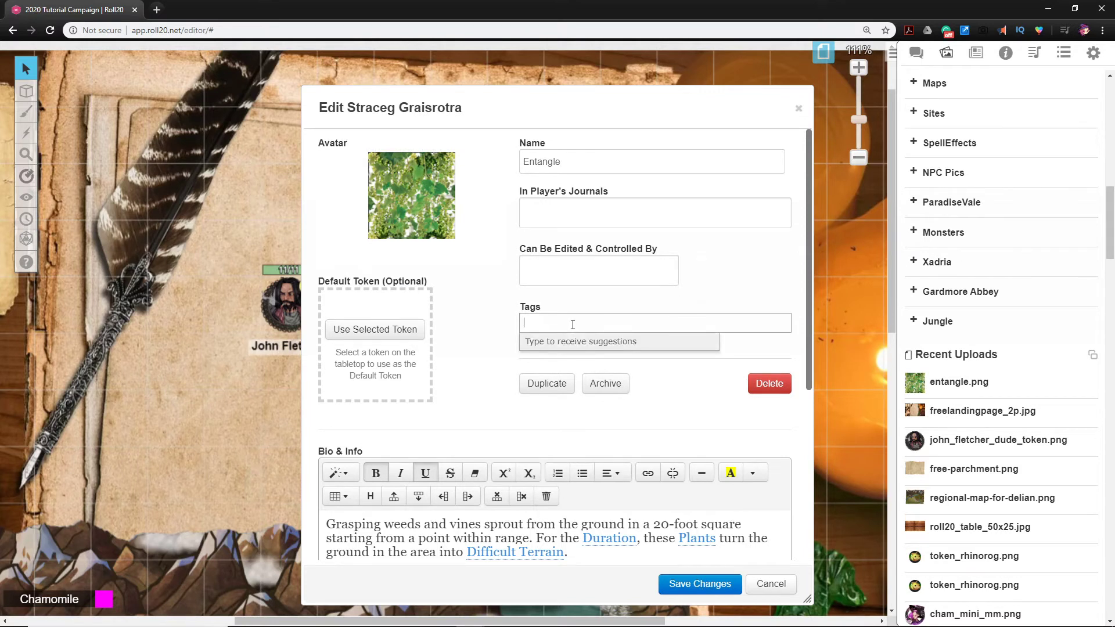
type("Spell")
key("Return")
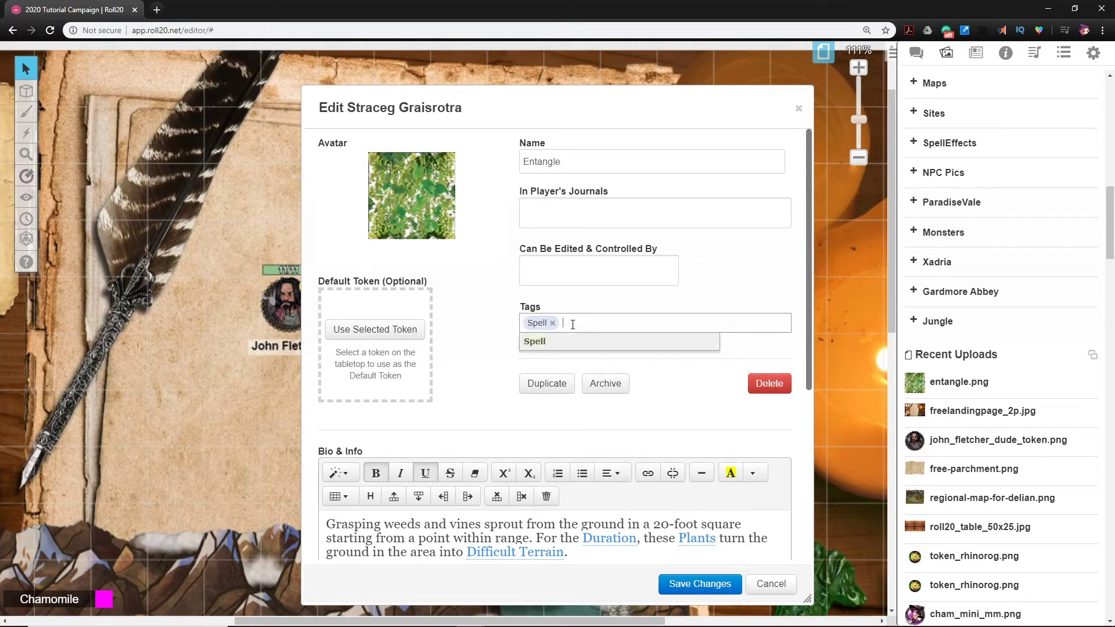
type("Template")
key("Return")
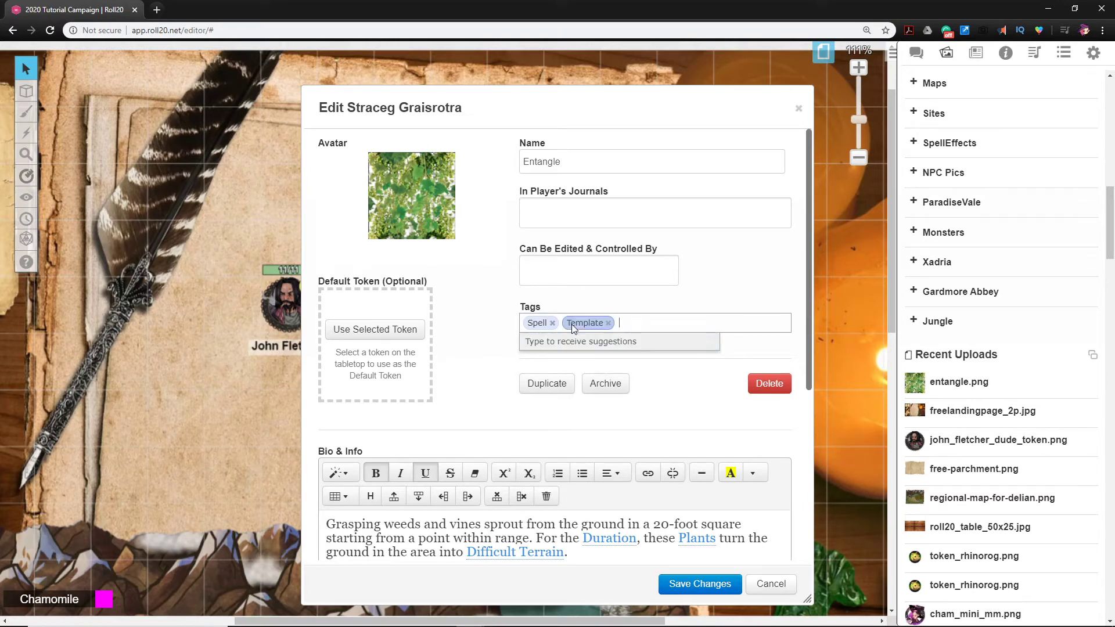
left_click(691, 585)
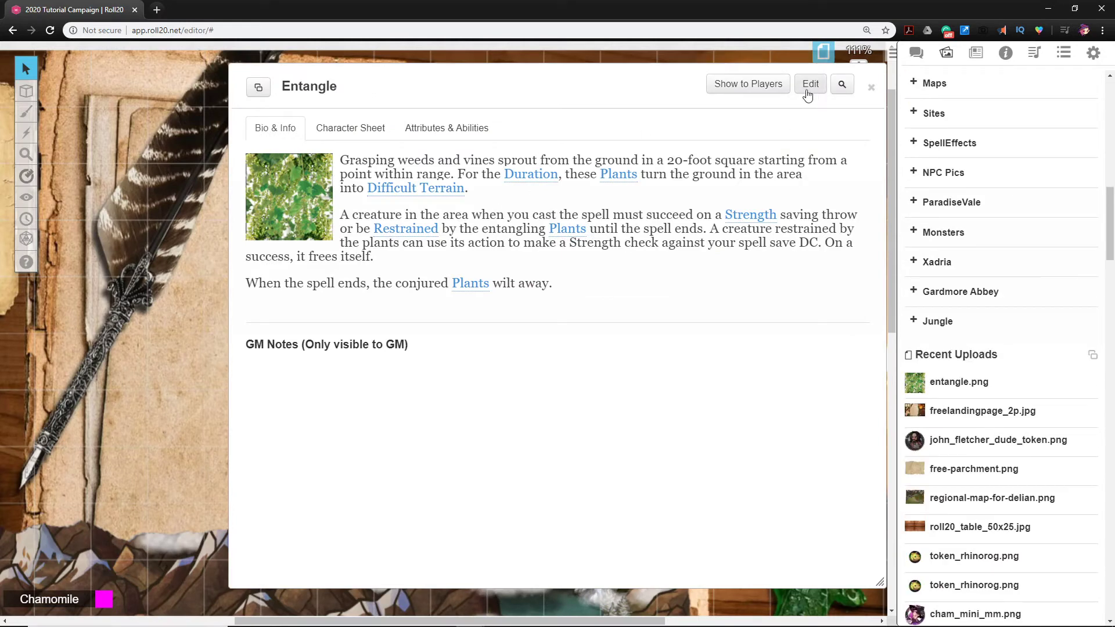
Set up Entangle's character sheet as an NPC, close its options and collapse the character window near the map's upper edge.
left_click(344, 133)
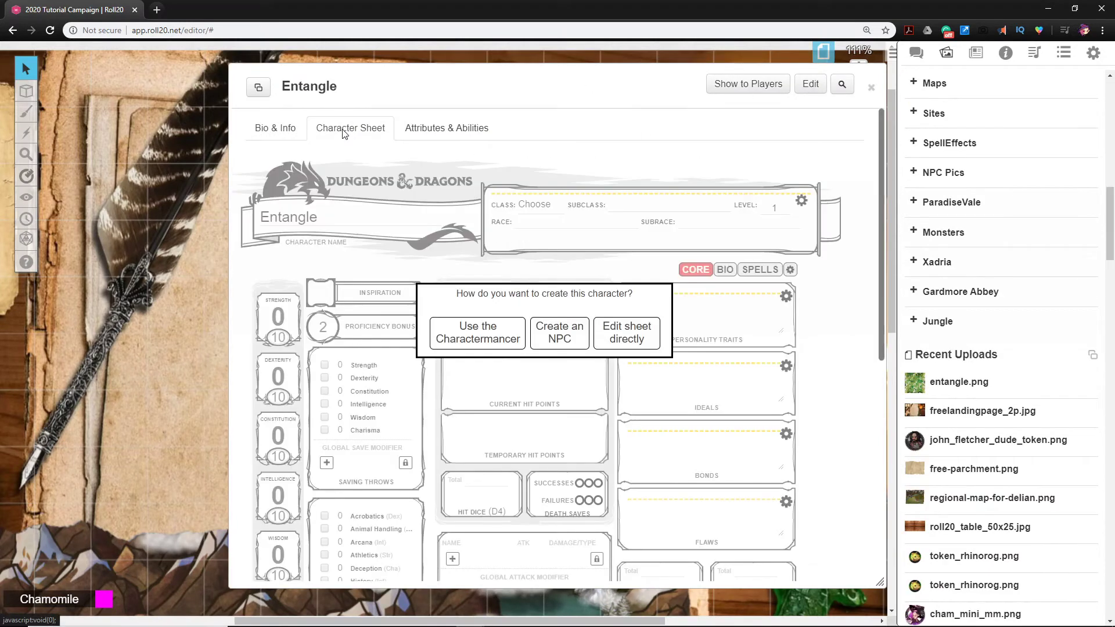
left_click(566, 337)
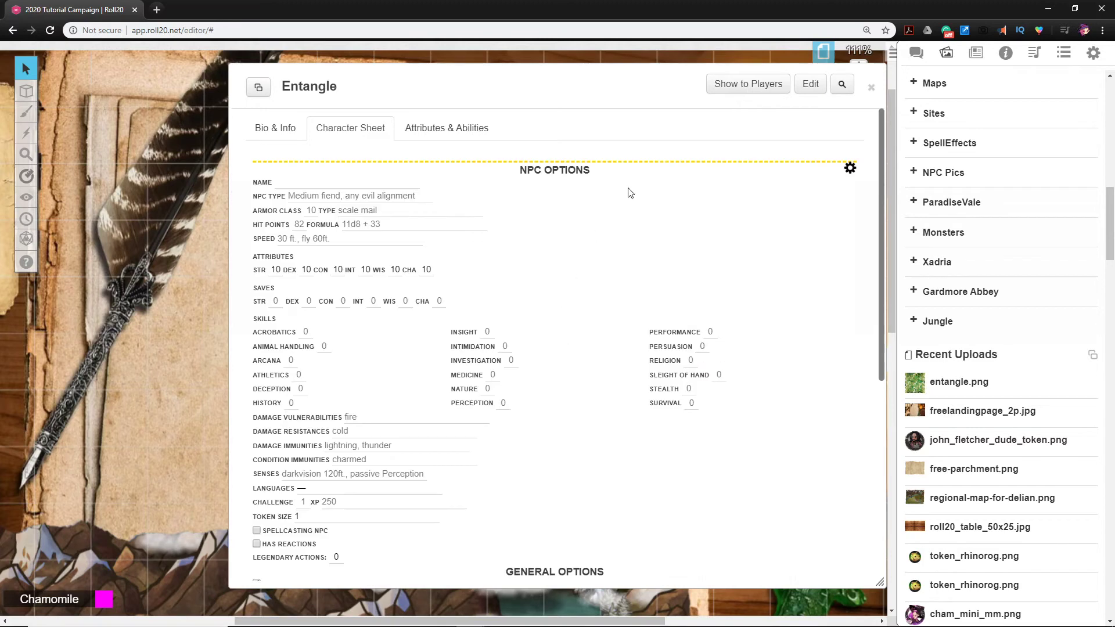
left_click(849, 168)
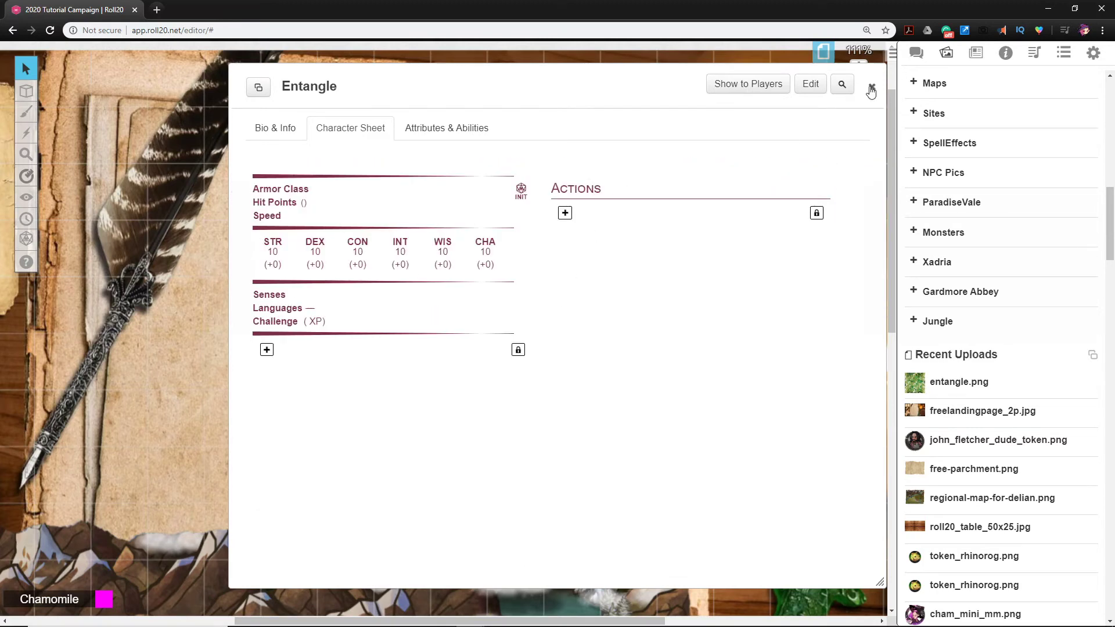
left_click_drag(480, 89, 422, 127)
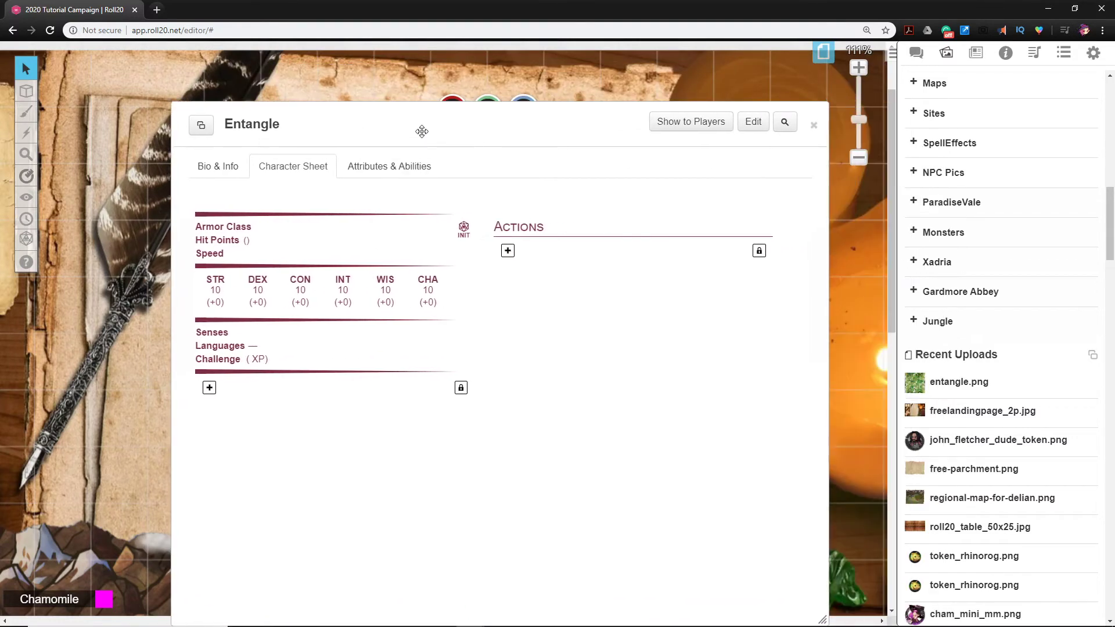
left_click_drag(311, 112, 188, 102)
double_click(308, 112)
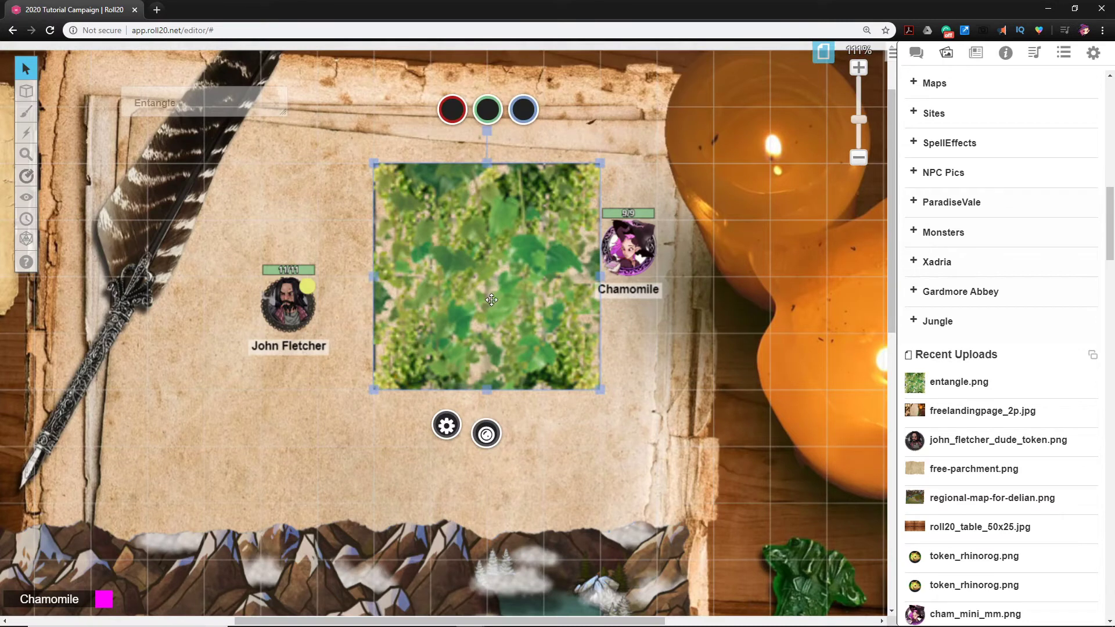
Make the entangle token on the map represent the Entangle character and save the token settings.
left_click_drag(509, 316, 486, 296)
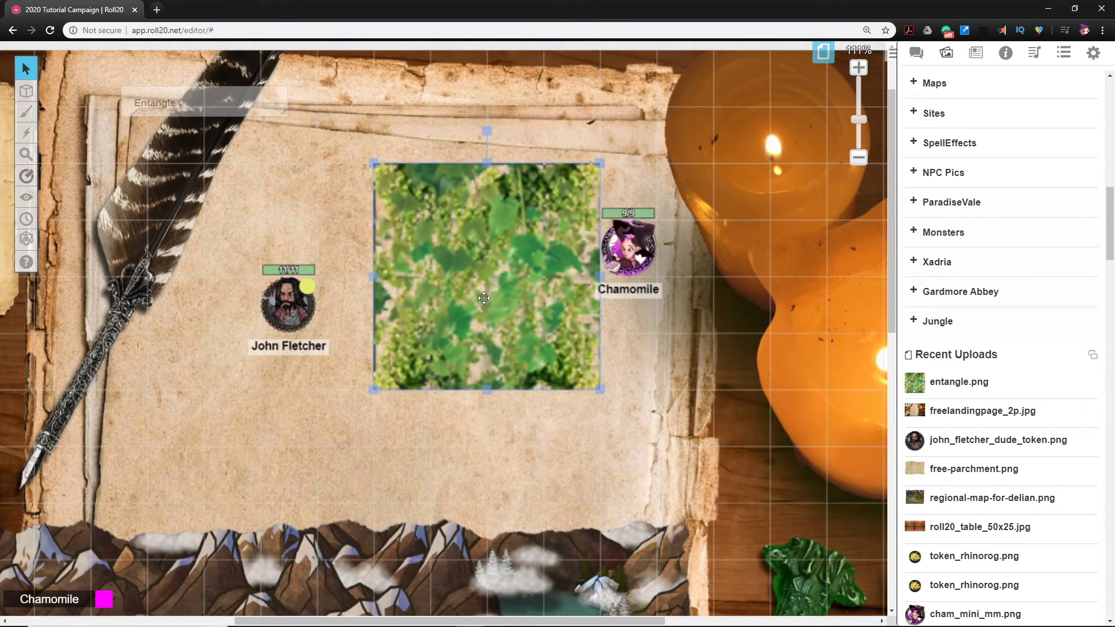
double_click(484, 298)
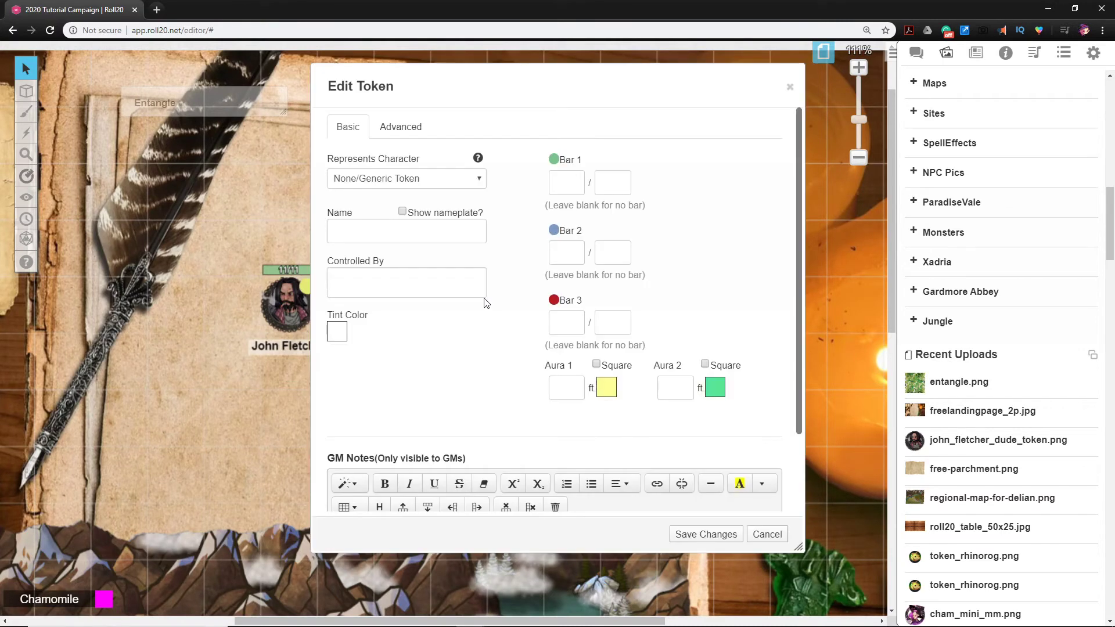
left_click(365, 182)
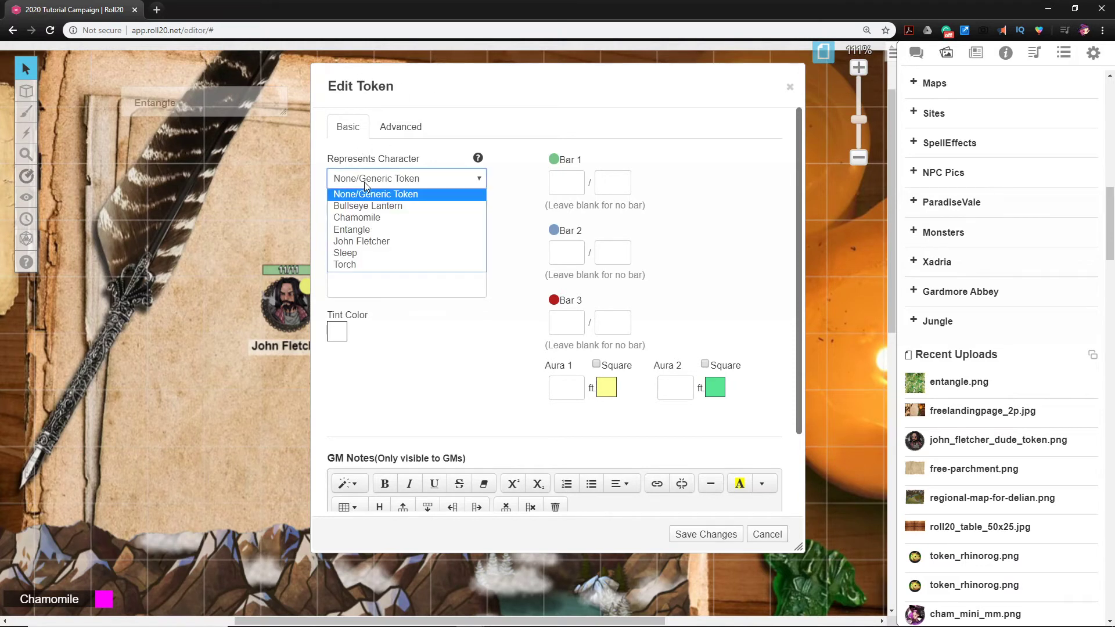
left_click(367, 231)
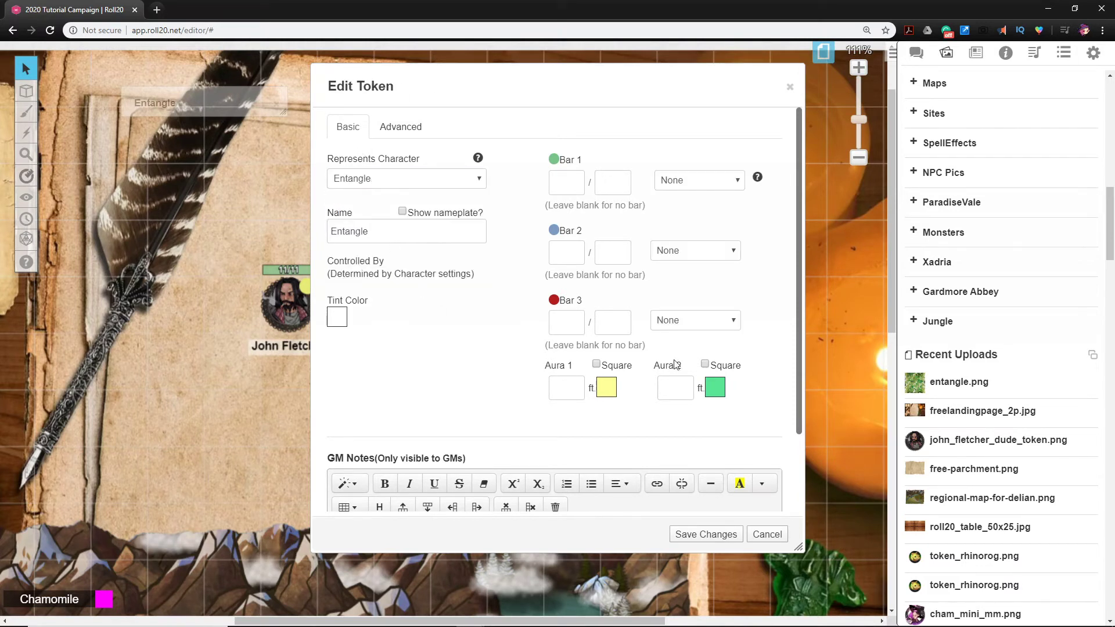
left_click(416, 132)
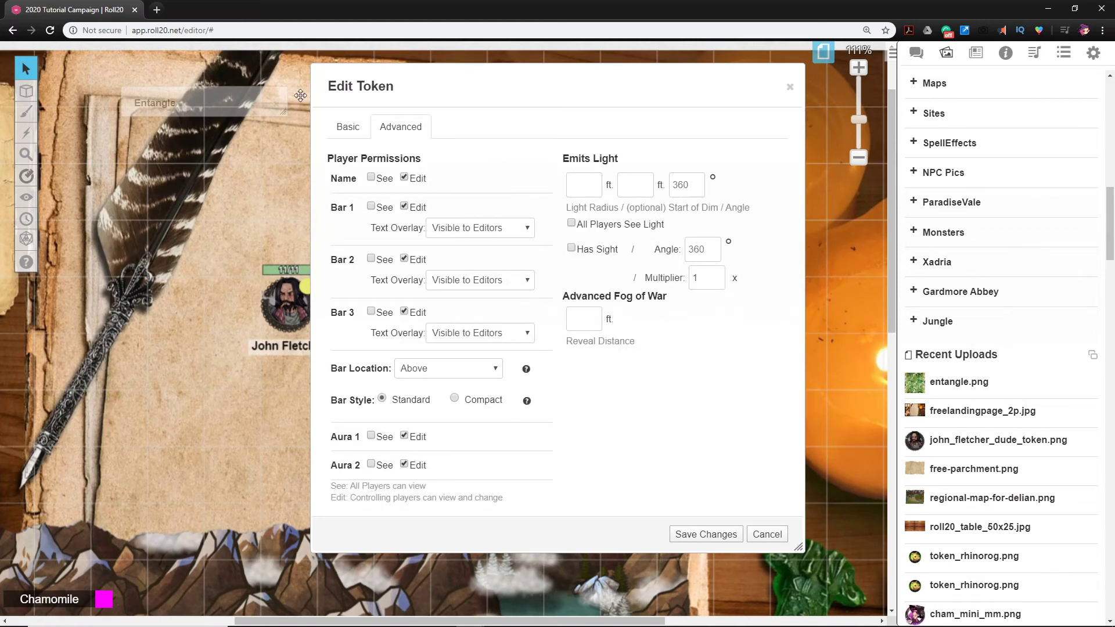
left_click(346, 127)
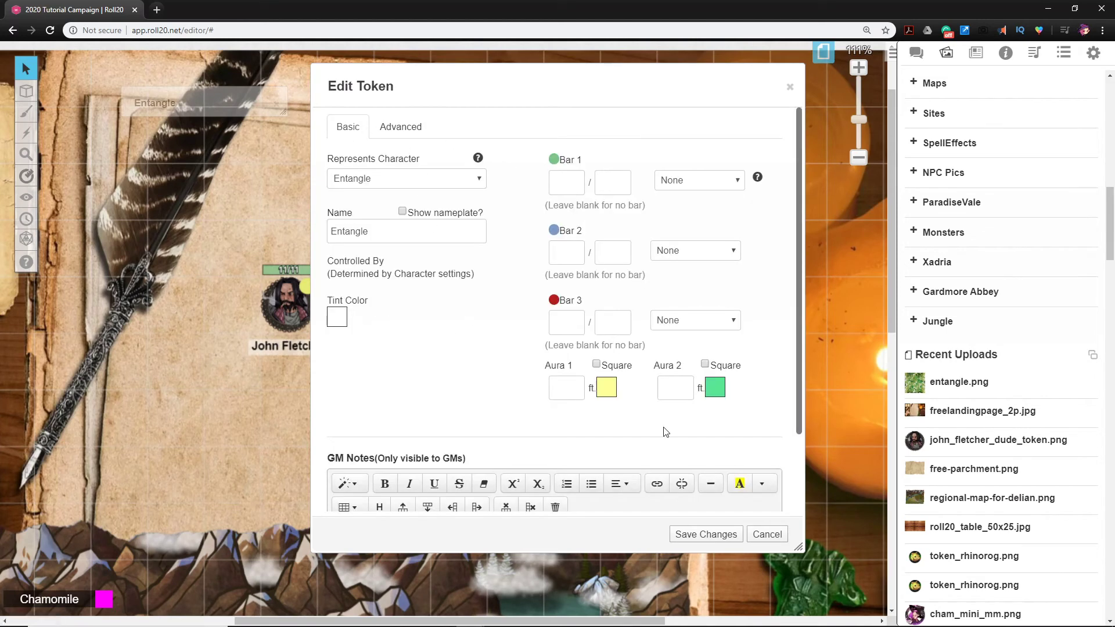
left_click(695, 530)
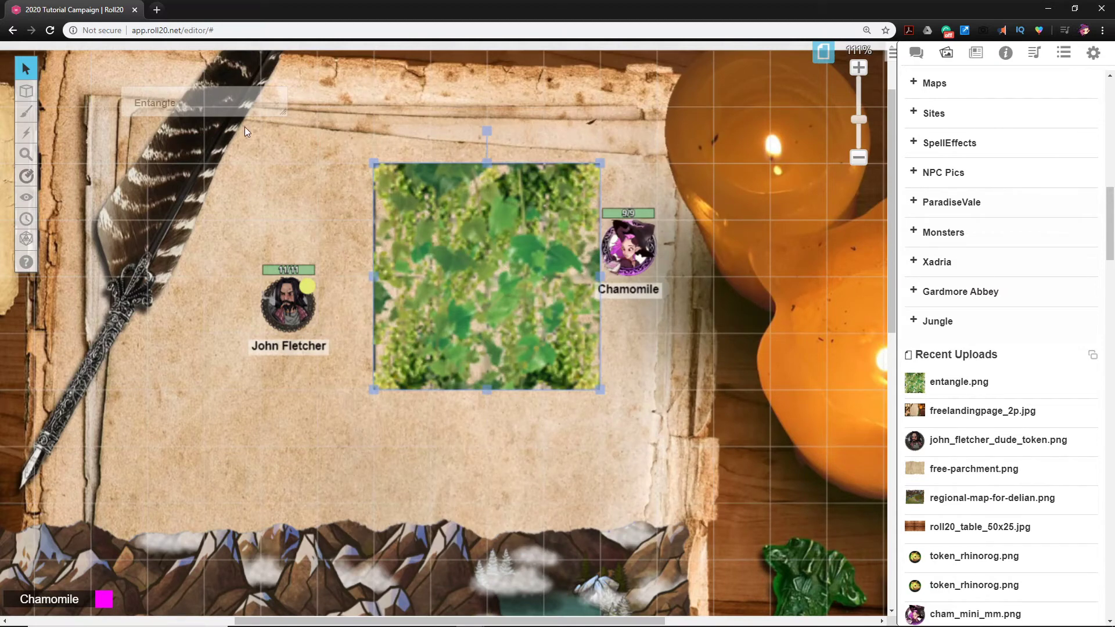
Expand the collapsed Entangle window, edit the character and assign the selected map token as its default token.
double_click(197, 103)
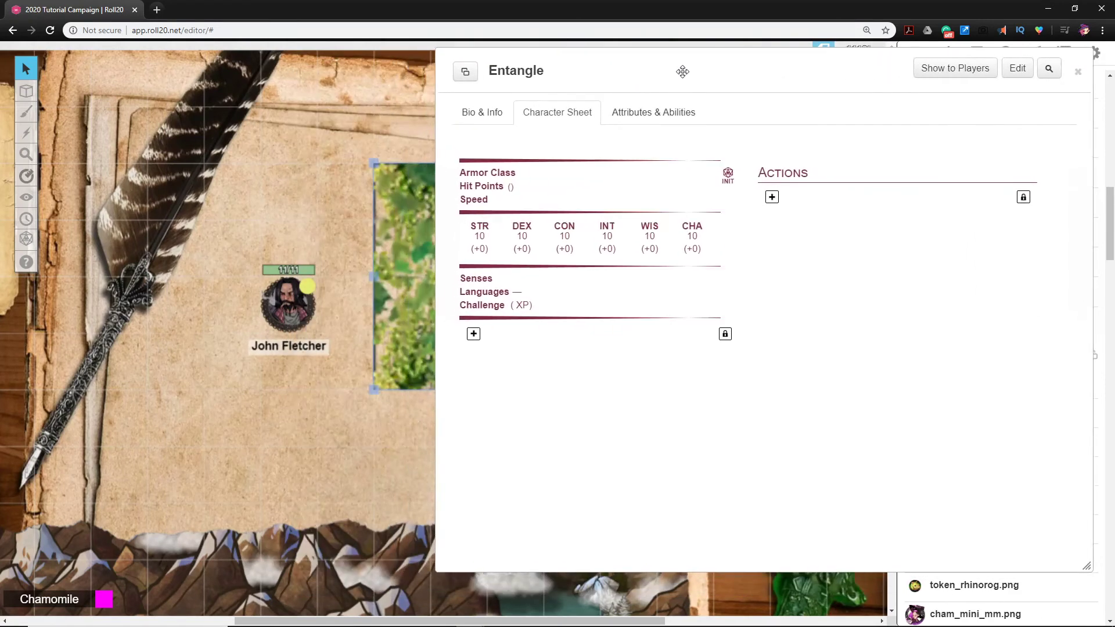
left_click(1018, 69)
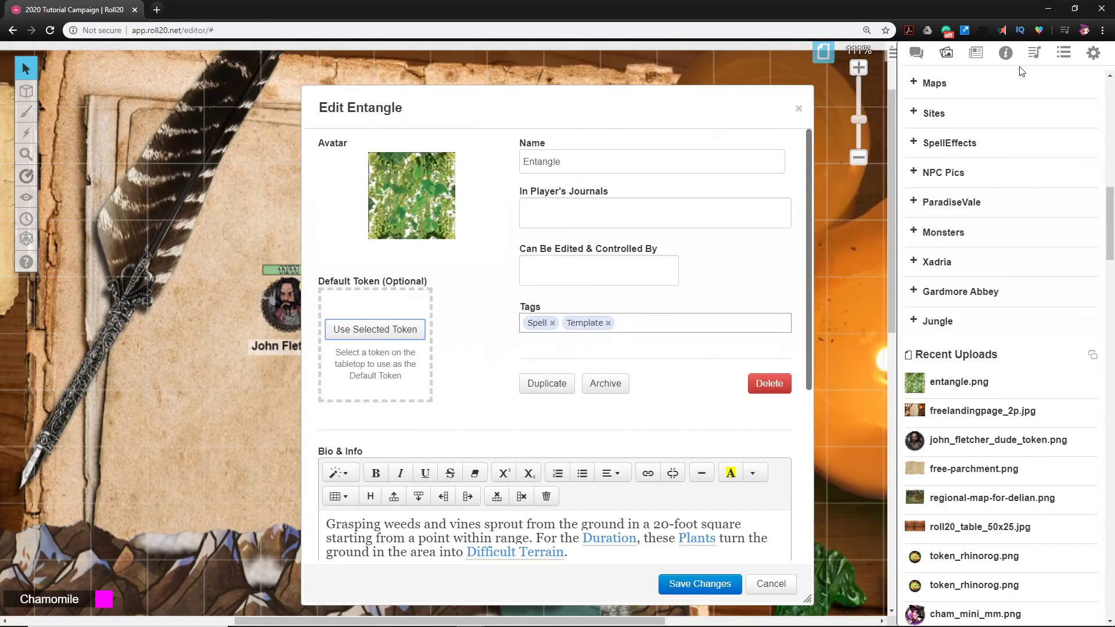
left_click_drag(545, 110, 814, 66)
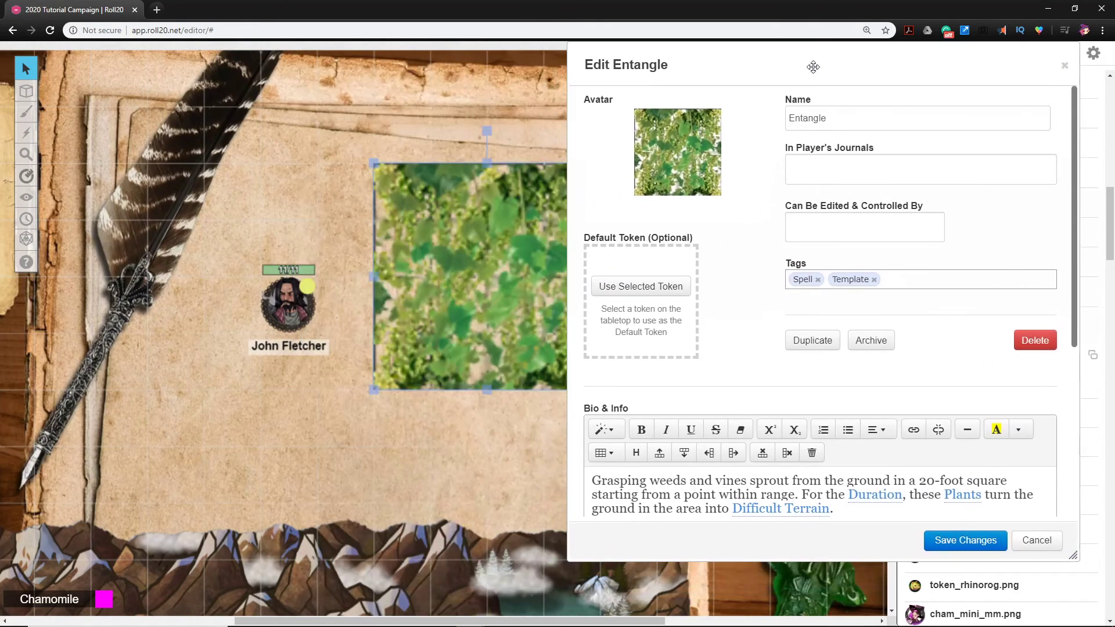
left_click(643, 291)
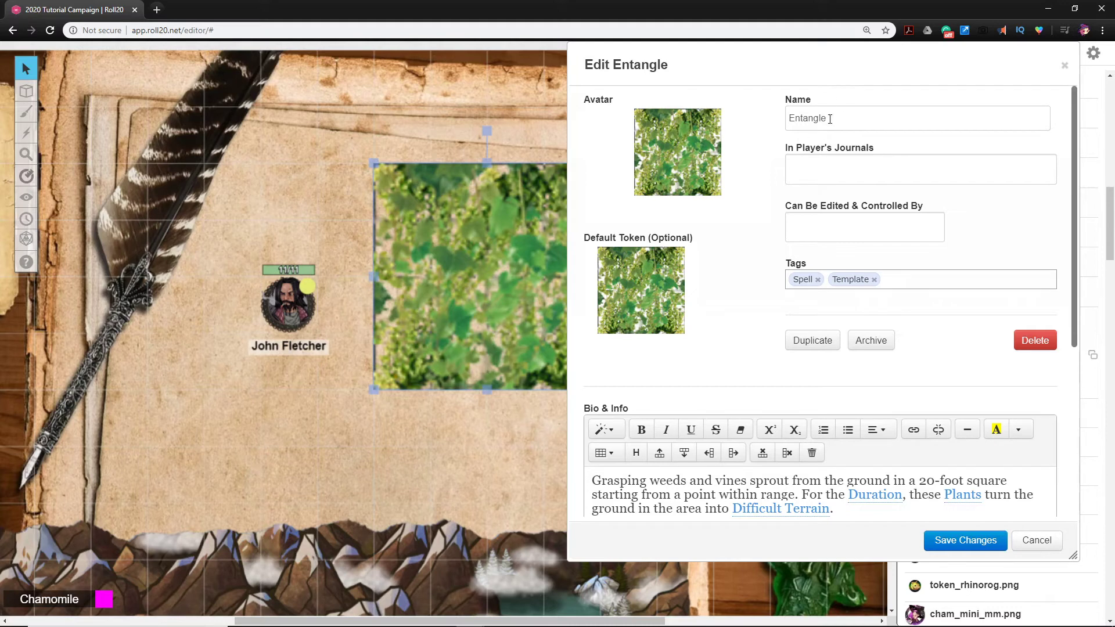
left_click_drag(854, 66, 622, 125)
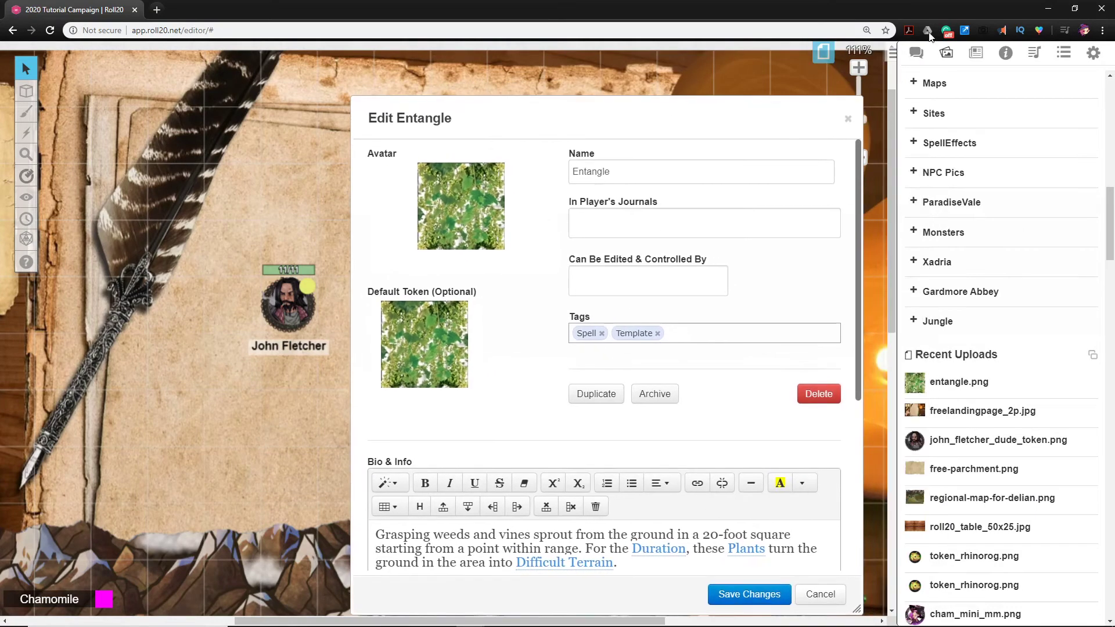
Make Entangle visible in the journals of All Players, editable and controllable by All Players, and save the changes.
left_click(978, 55)
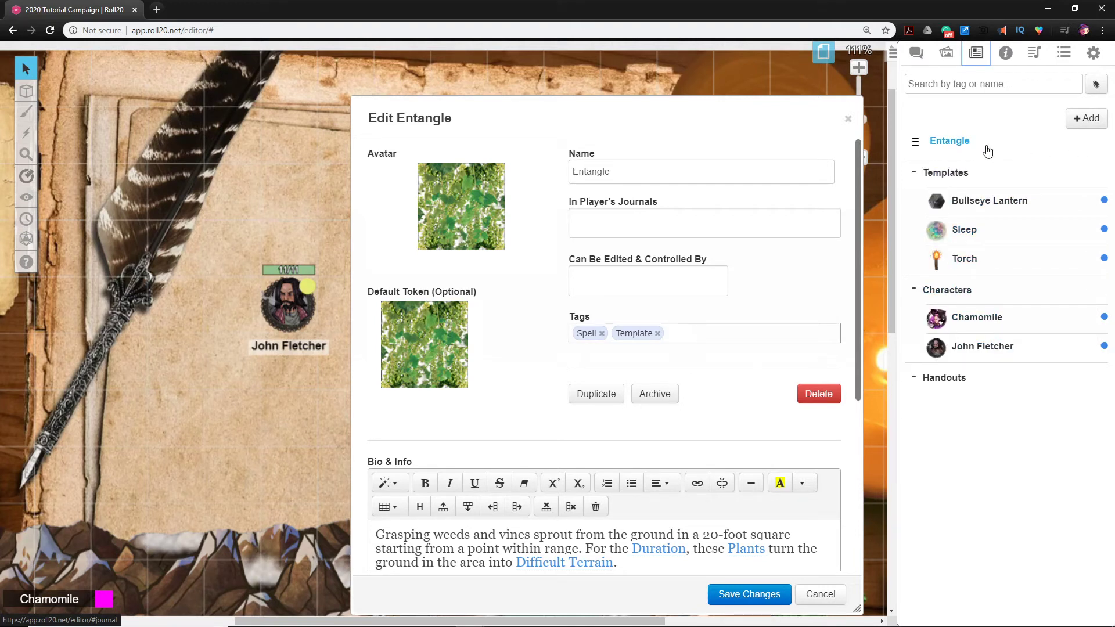
left_click(578, 221)
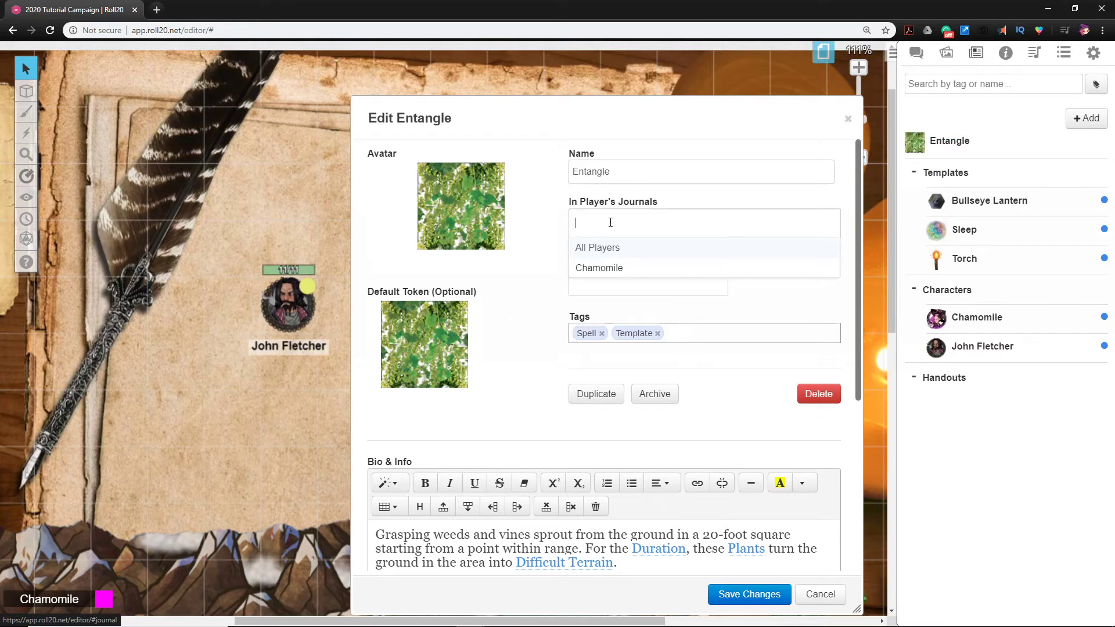
left_click(598, 246)
left_click(605, 278)
left_click(604, 301)
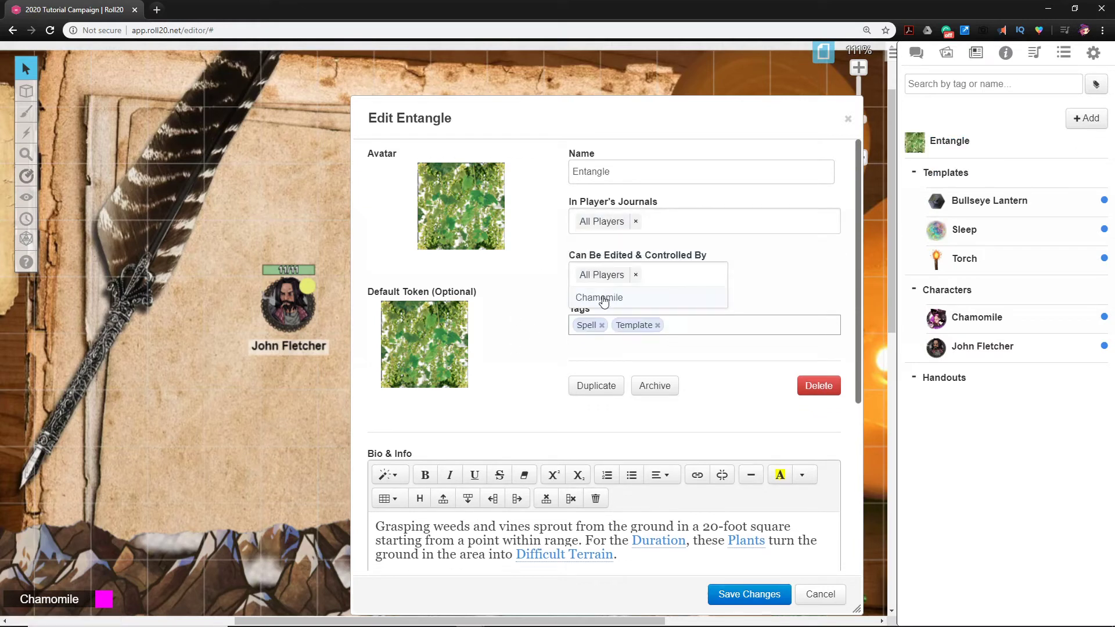
left_click(762, 271)
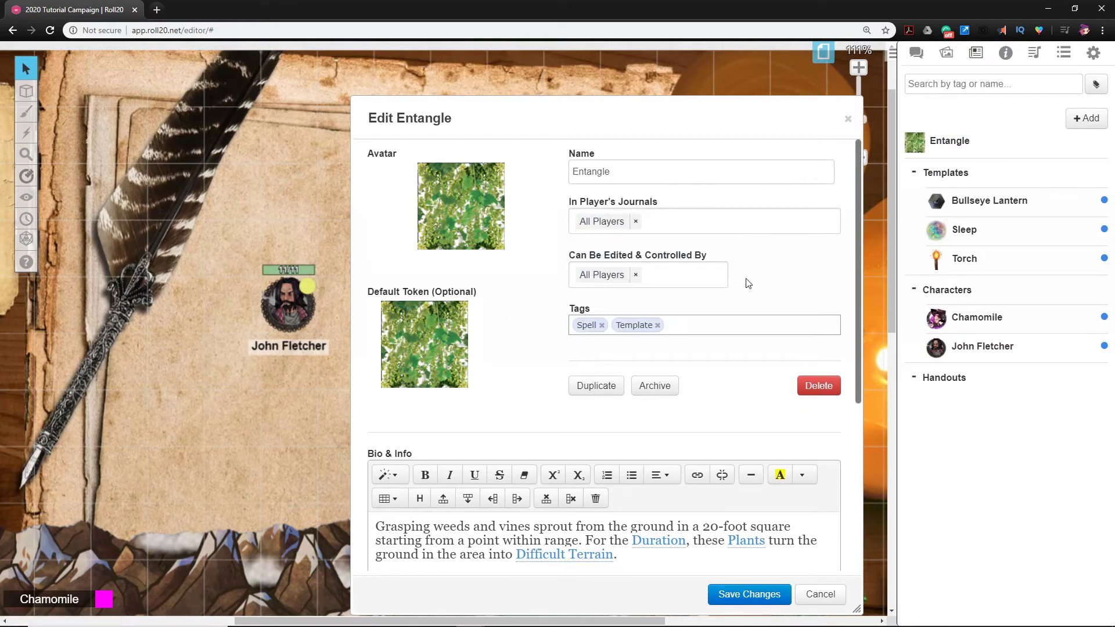
left_click(722, 595)
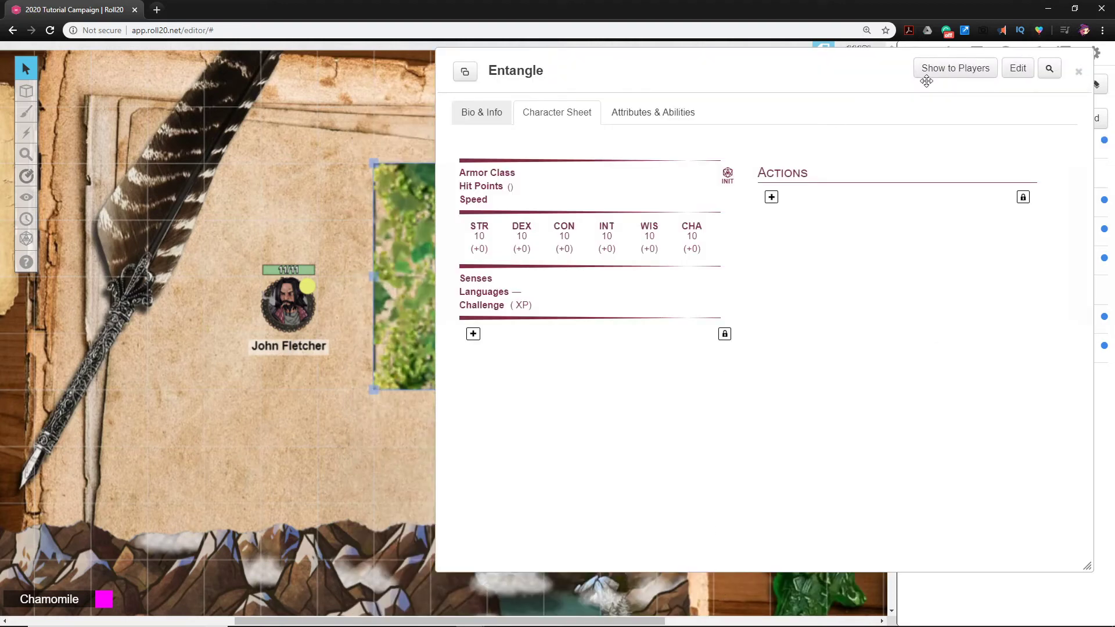
Close the Entangle window, file the character in the Templates folder and delete the entangle token from the map.
left_click_drag(878, 80, 728, 115)
left_click(928, 109)
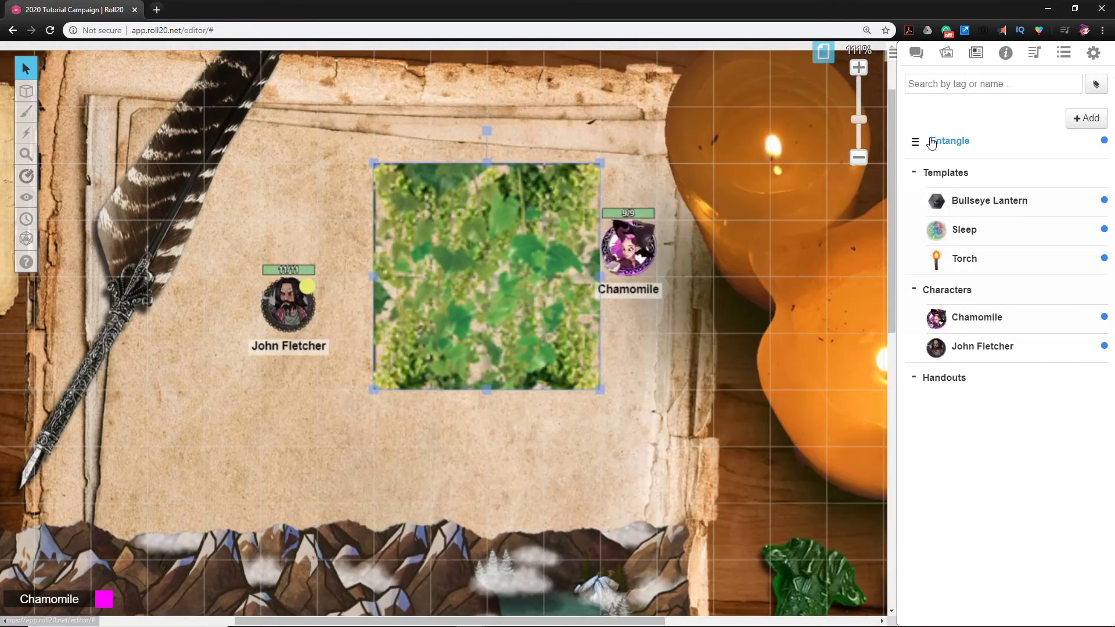
left_click_drag(929, 142, 965, 218)
left_click(499, 355)
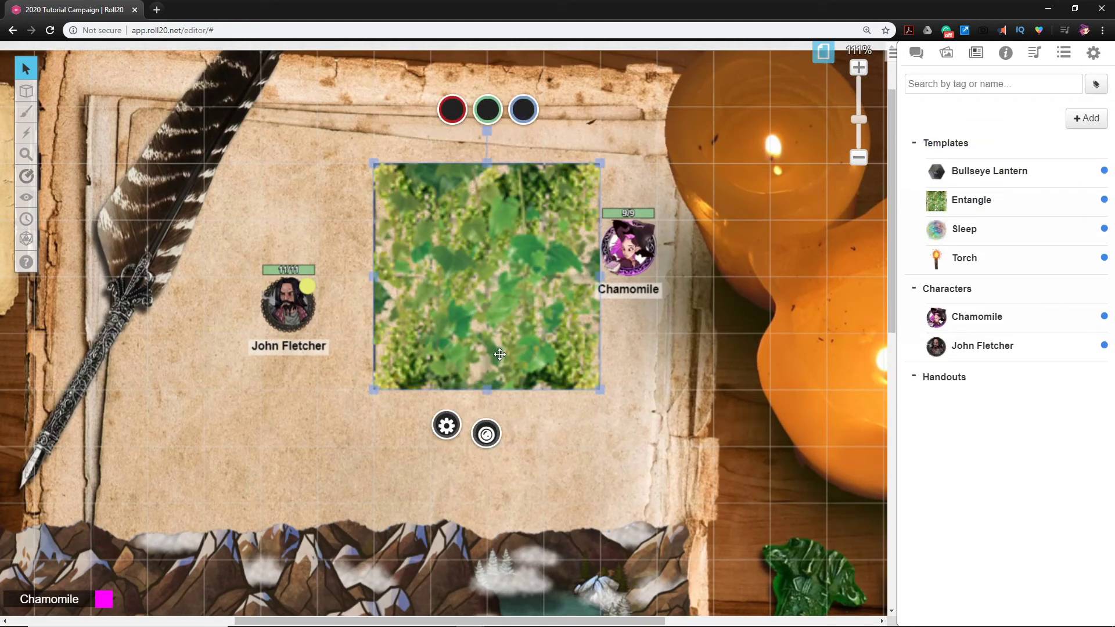
key("Delete")
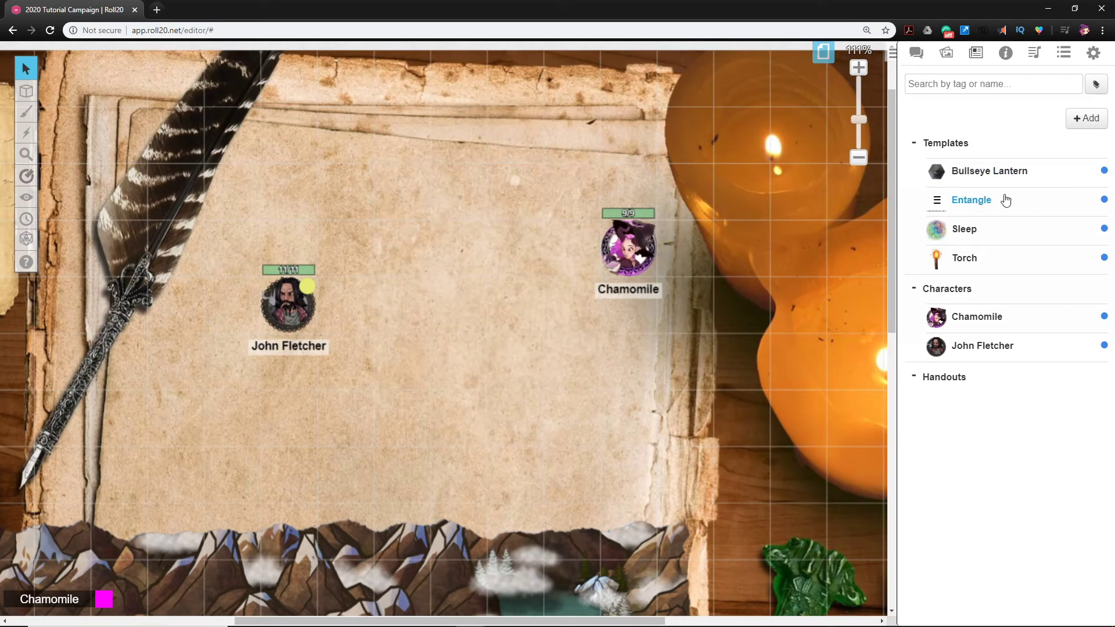
Place the Entangle template on the map, shift it one square over, and move the distant character token beside its edge.
left_click_drag(1002, 202, 324, 299)
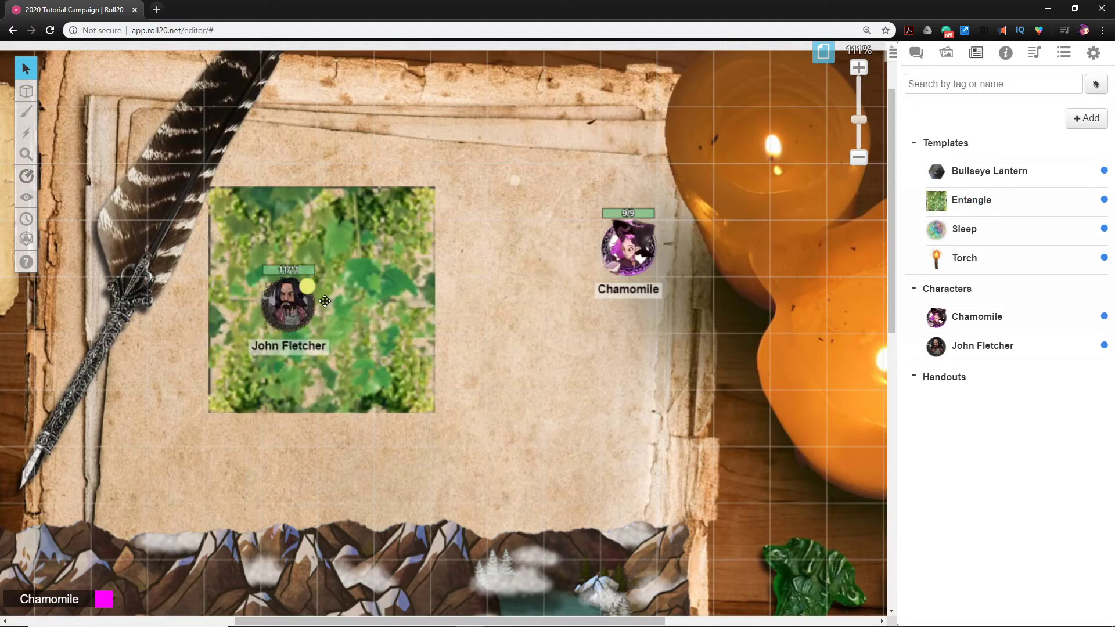
left_click_drag(401, 324, 452, 300)
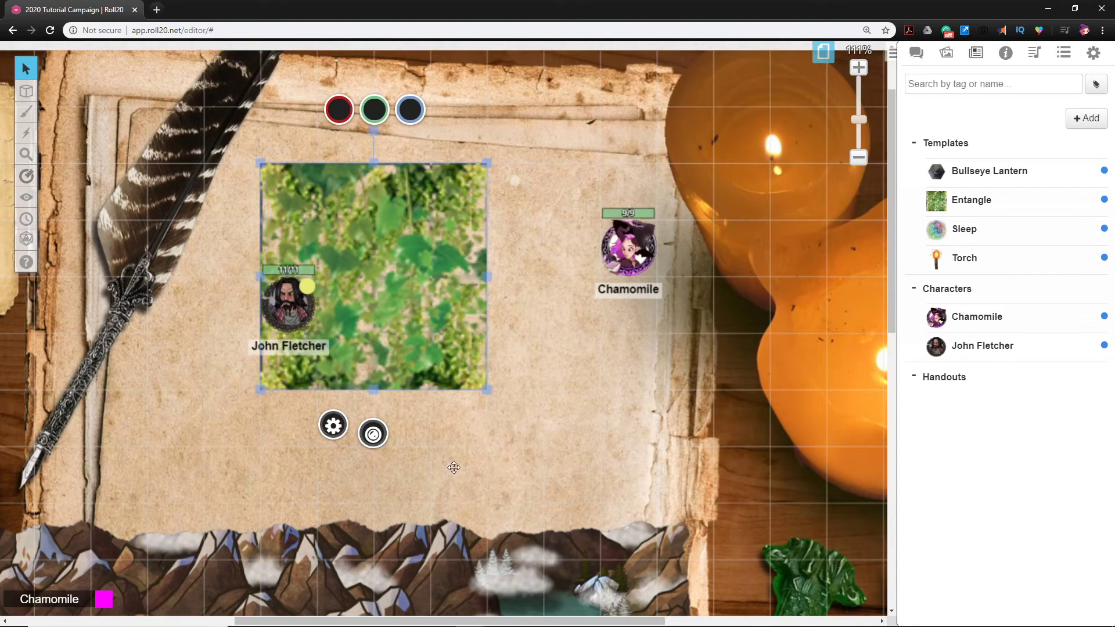
left_click(578, 393)
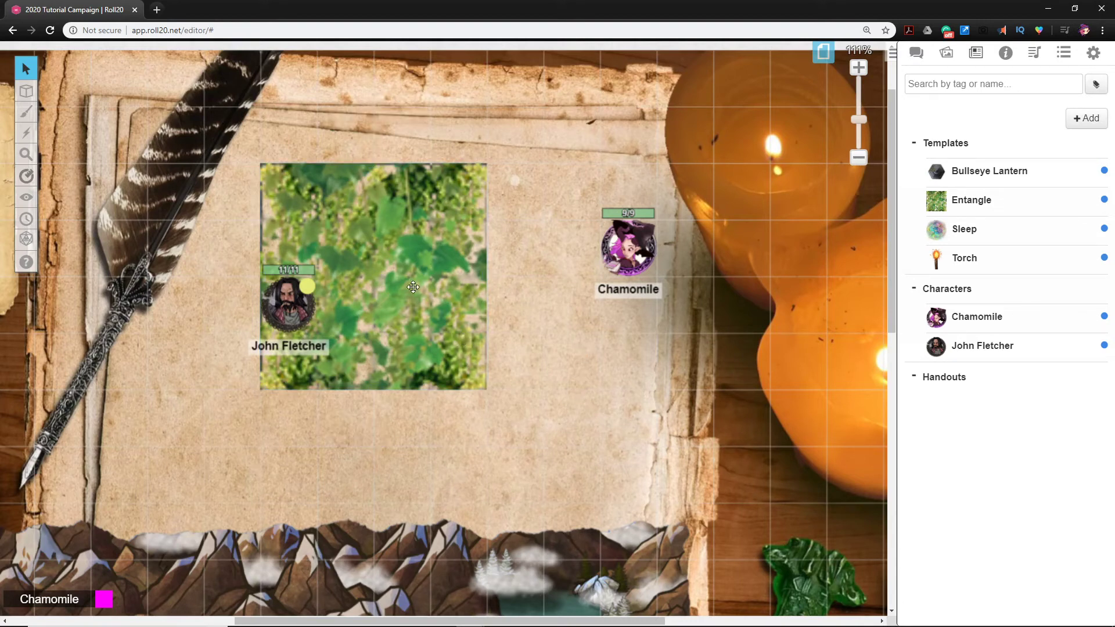
left_click_drag(632, 254, 514, 306)
left_click(613, 274)
left_click(468, 277)
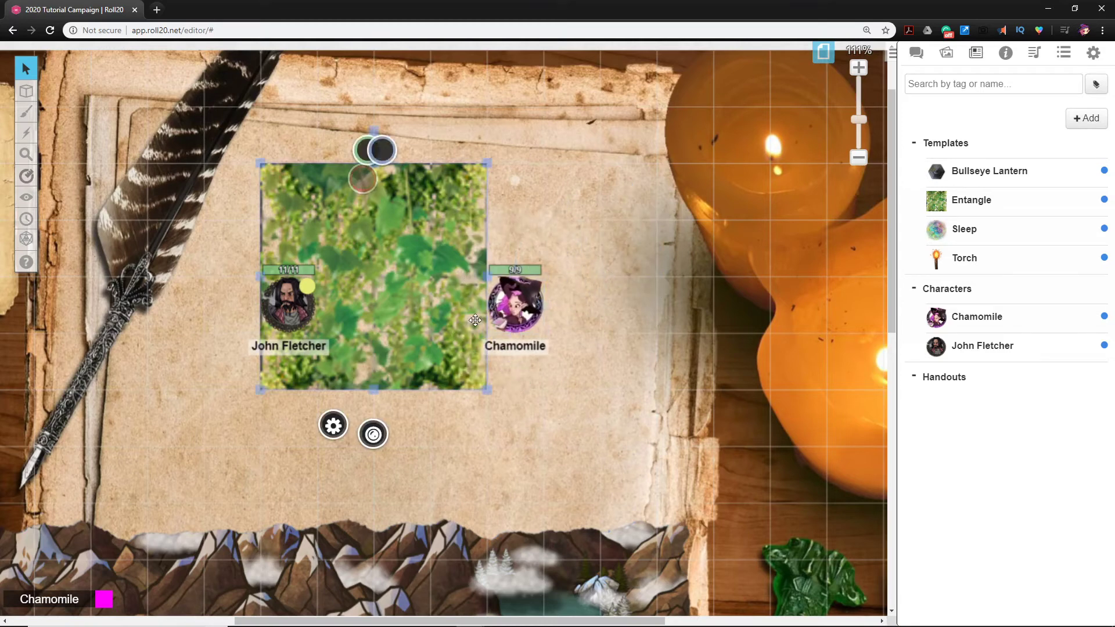
left_click(627, 329)
left_click_drag(435, 312, 445, 225)
left_click(532, 423)
left_click(511, 401)
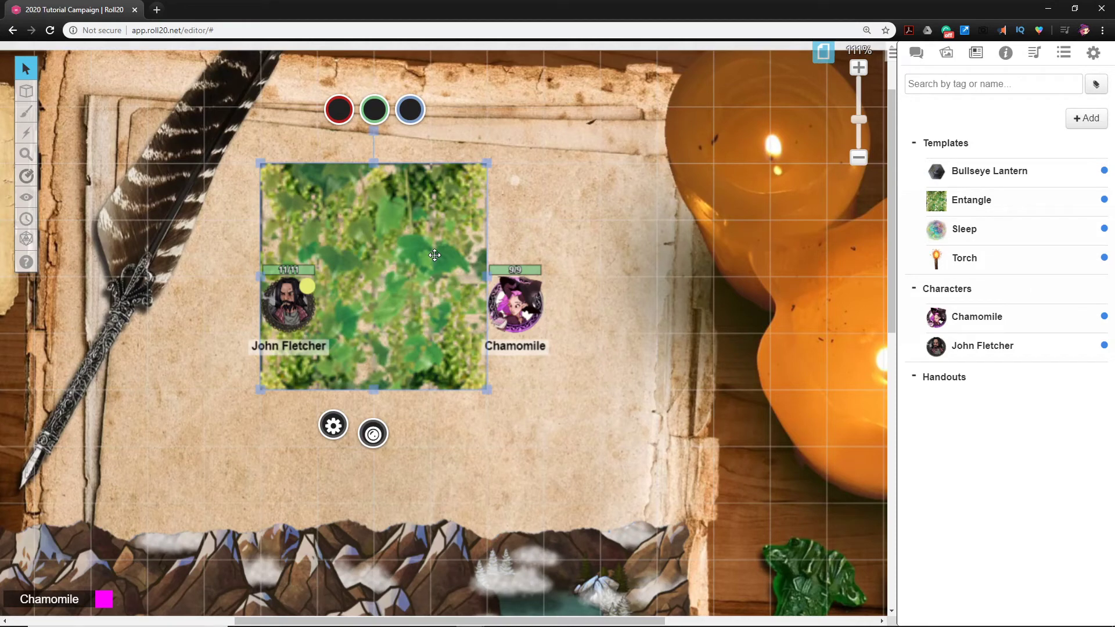
Send the entangle token on the map to the Map Layer.
left_click(613, 227)
left_click(431, 253)
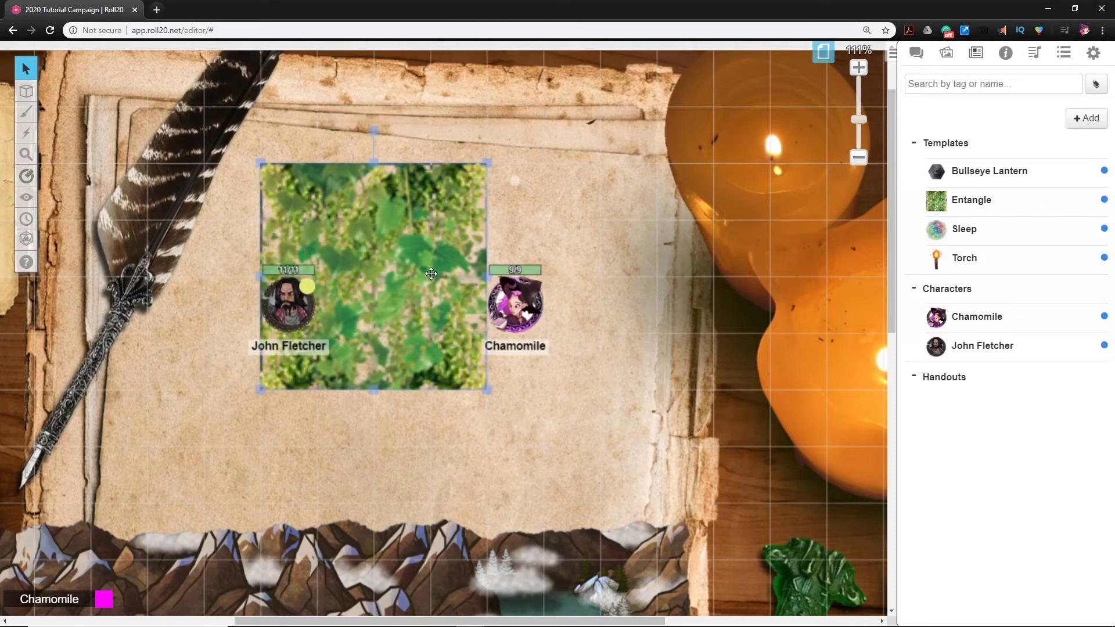
right_click(429, 280)
mouse_move(452, 271)
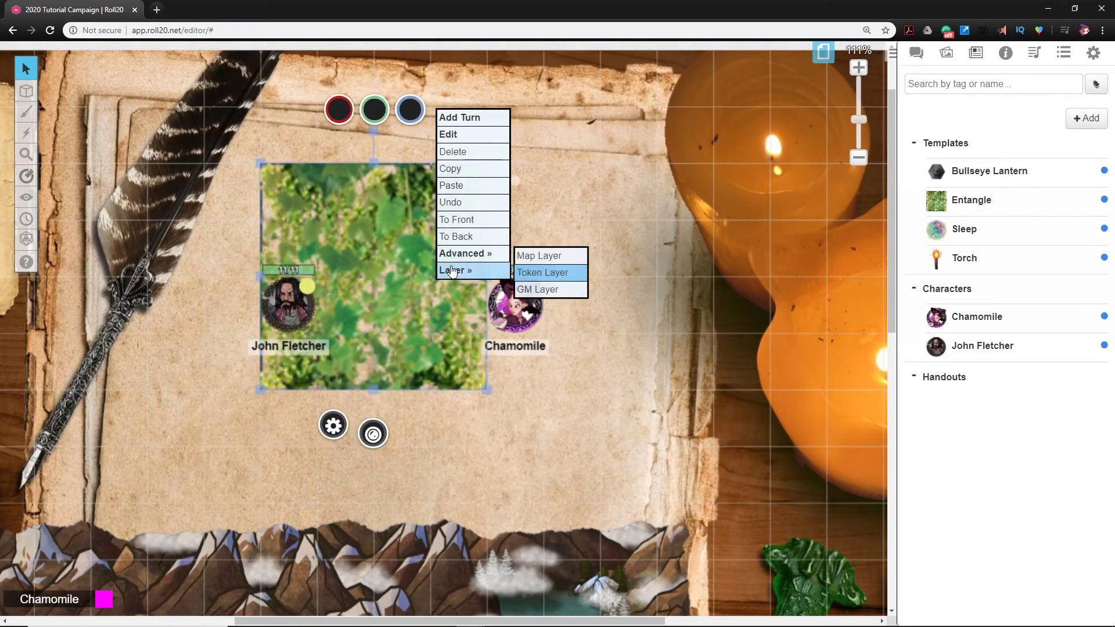
left_click(463, 227)
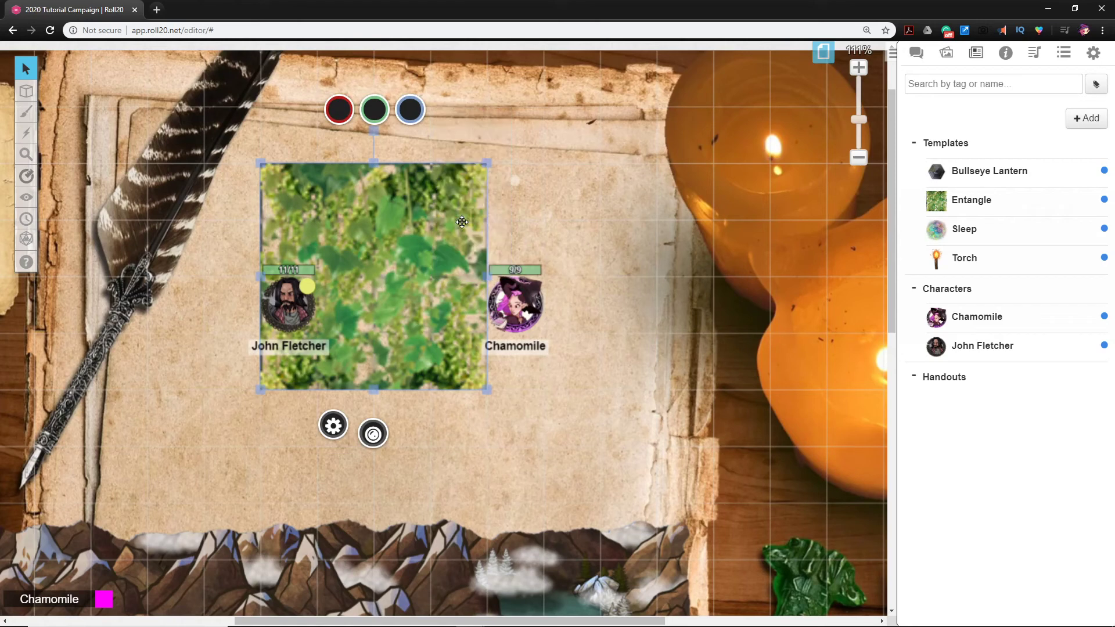
left_click(504, 427)
right_click(405, 326)
mouse_move(442, 319)
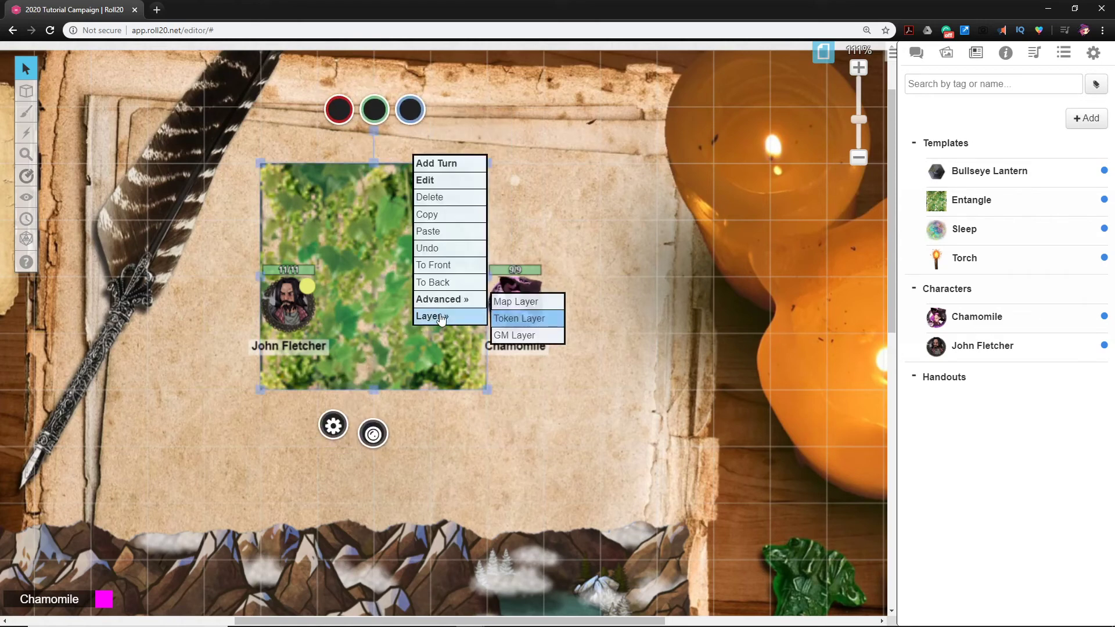
left_click(514, 301)
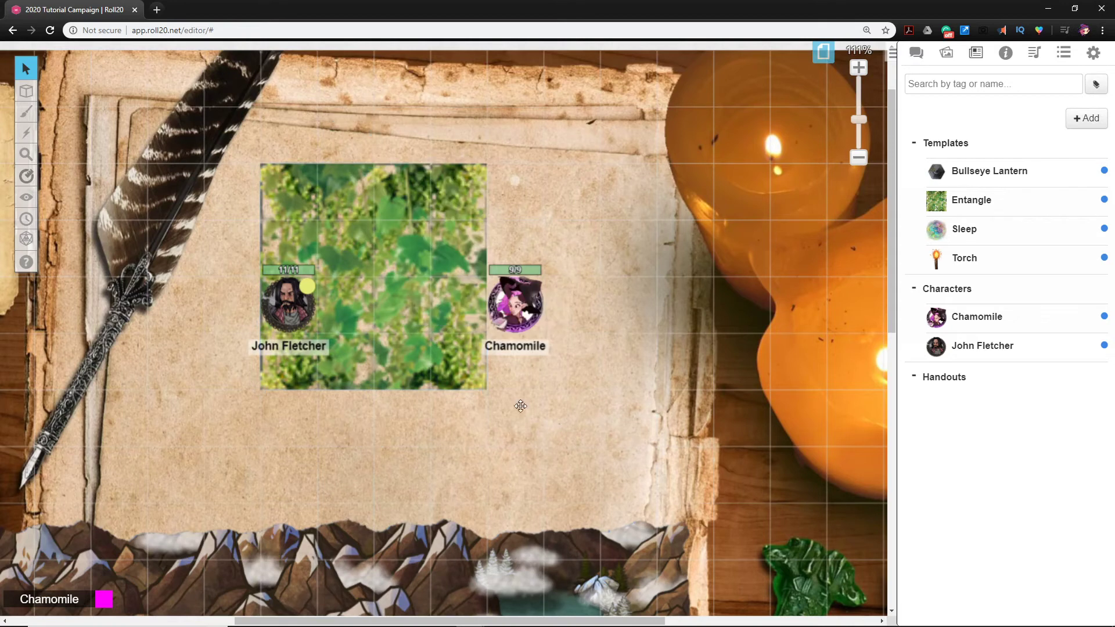
Move both character tokens around on the entangle area, leaving them diagonally adjacent in its middle squares.
left_click_drag(541, 317, 388, 254)
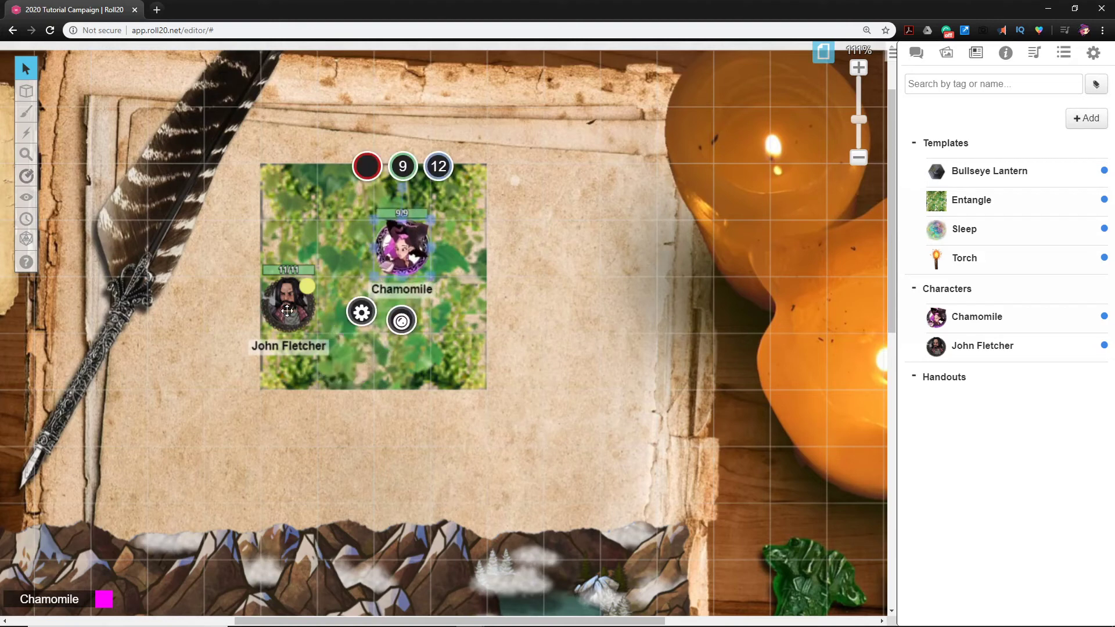
left_click_drag(287, 311, 436, 327)
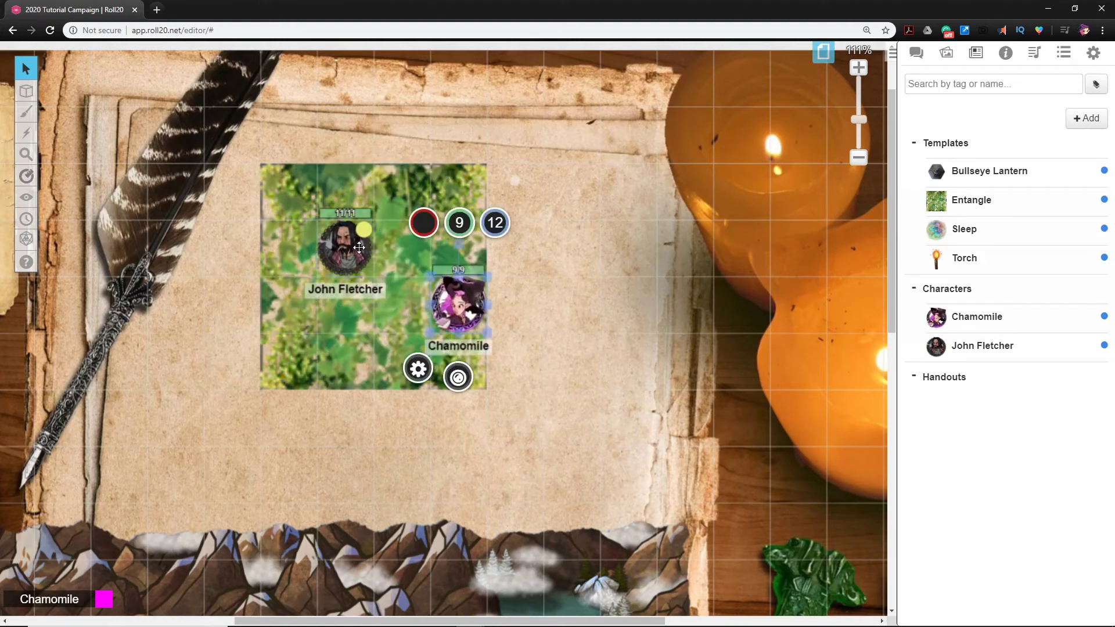
left_click_drag(341, 262, 330, 379)
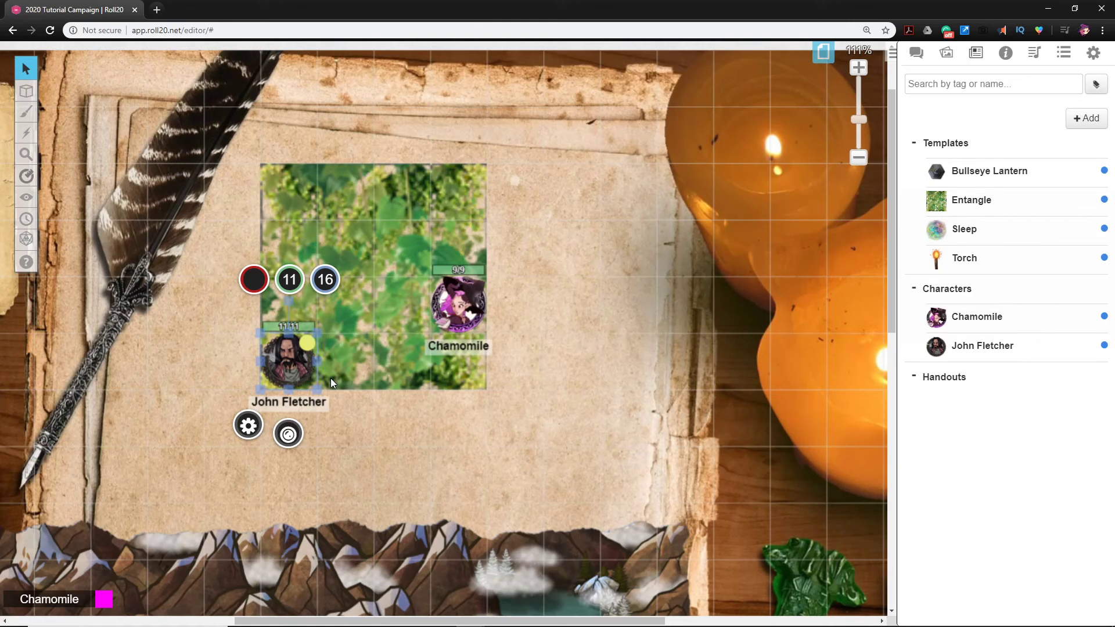
left_click(562, 445)
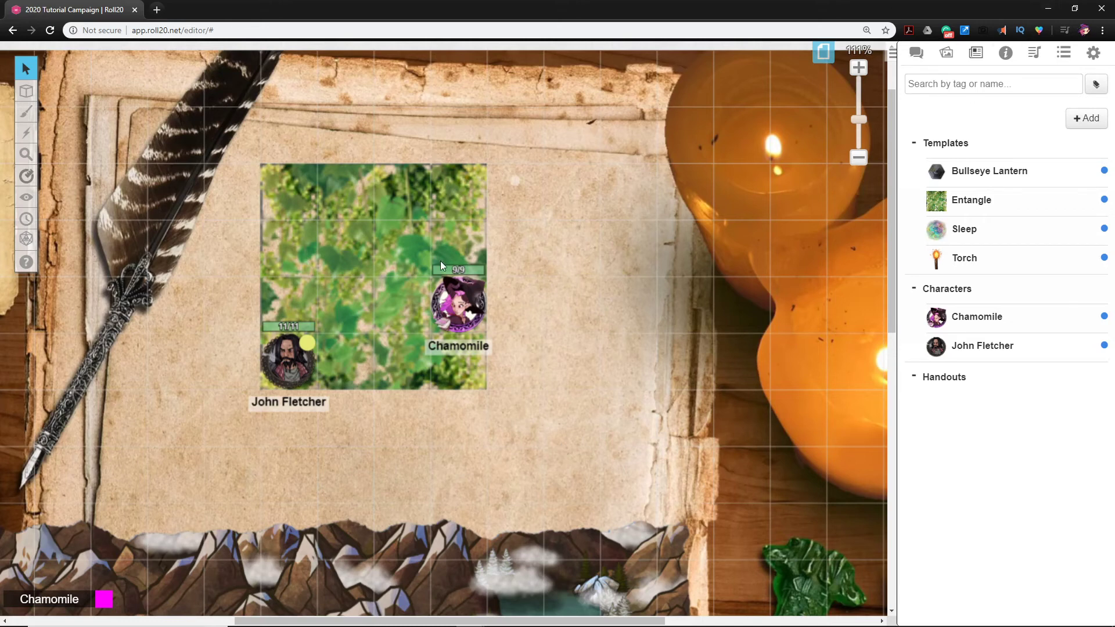
left_click_drag(285, 358, 343, 246)
left_click_drag(437, 314, 383, 312)
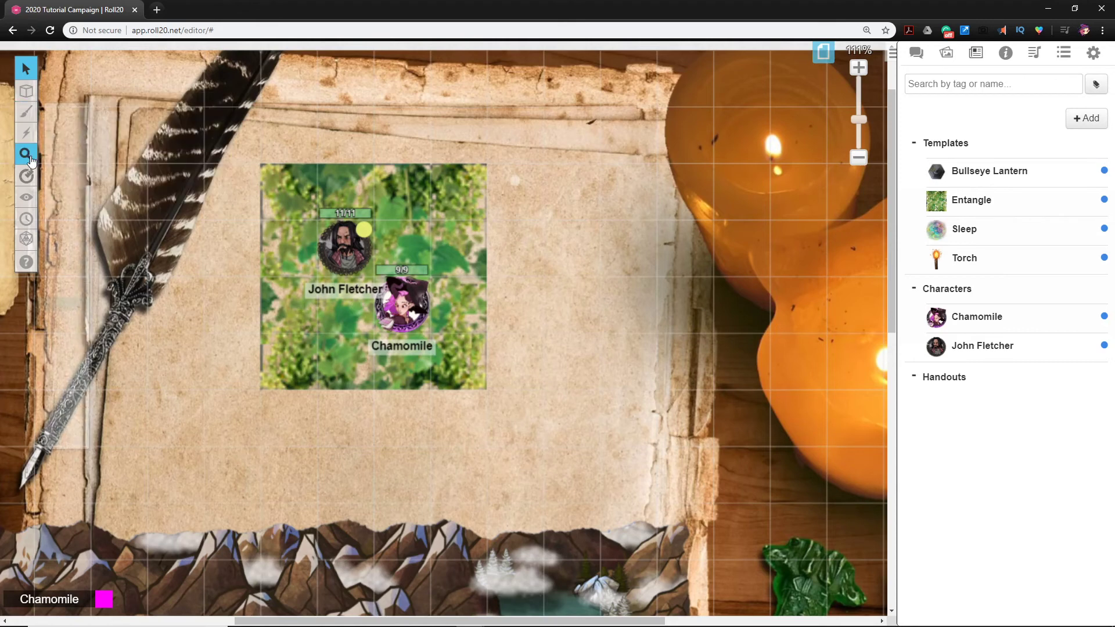
Measure a diagonal distance across the open map beside the entangle area, and return to Select/Move.
left_click(26, 134)
mouse_move(25, 179)
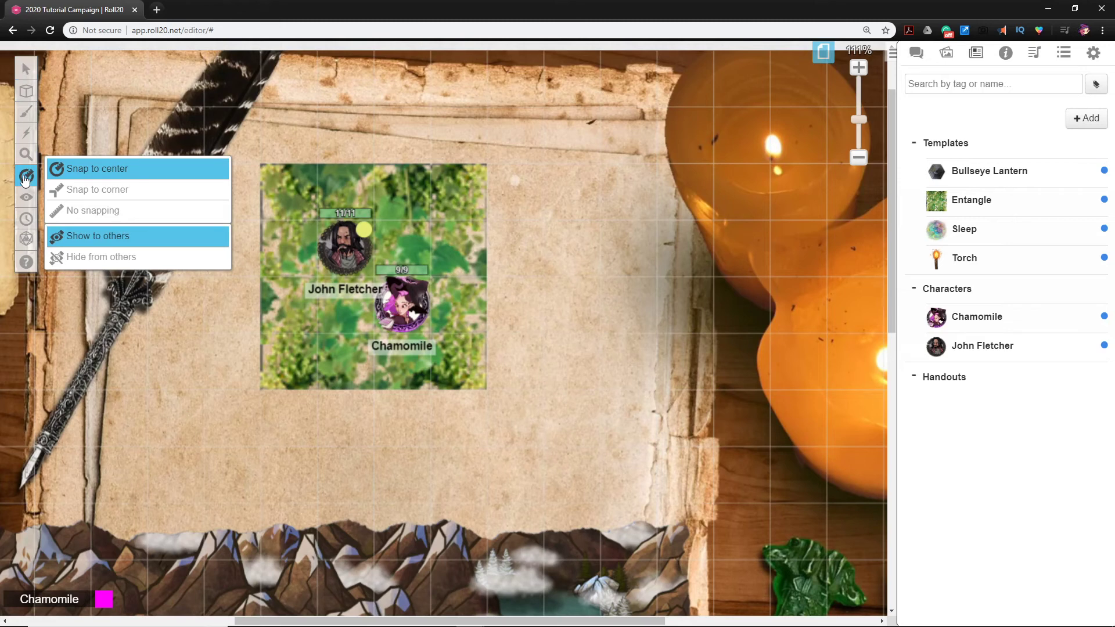
left_click(25, 179)
left_click_drag(542, 330, 752, 158)
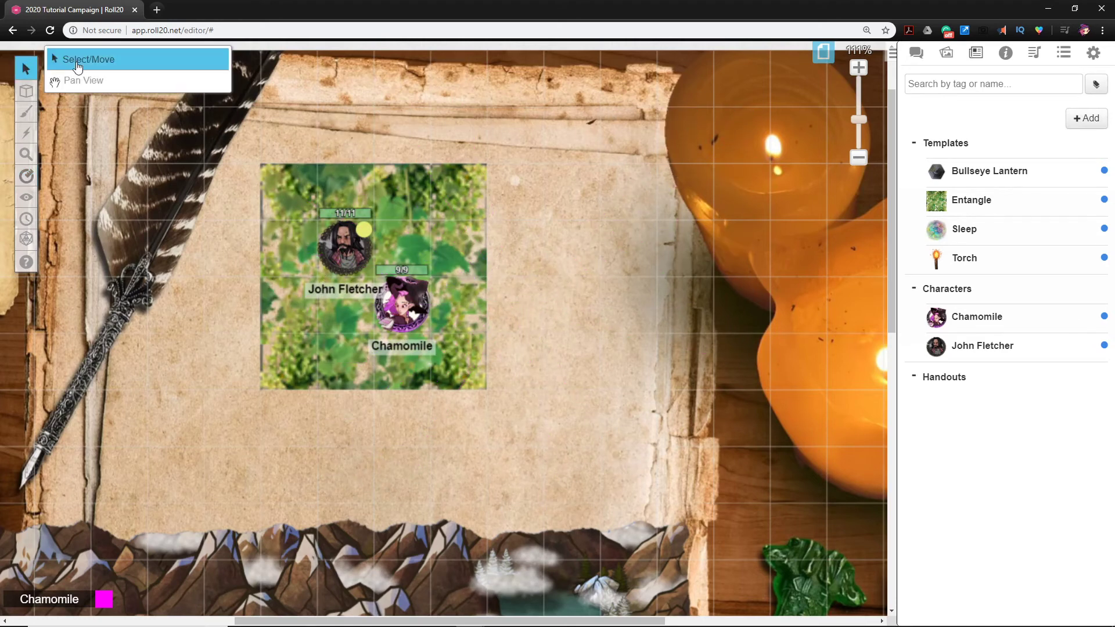
left_click(87, 57)
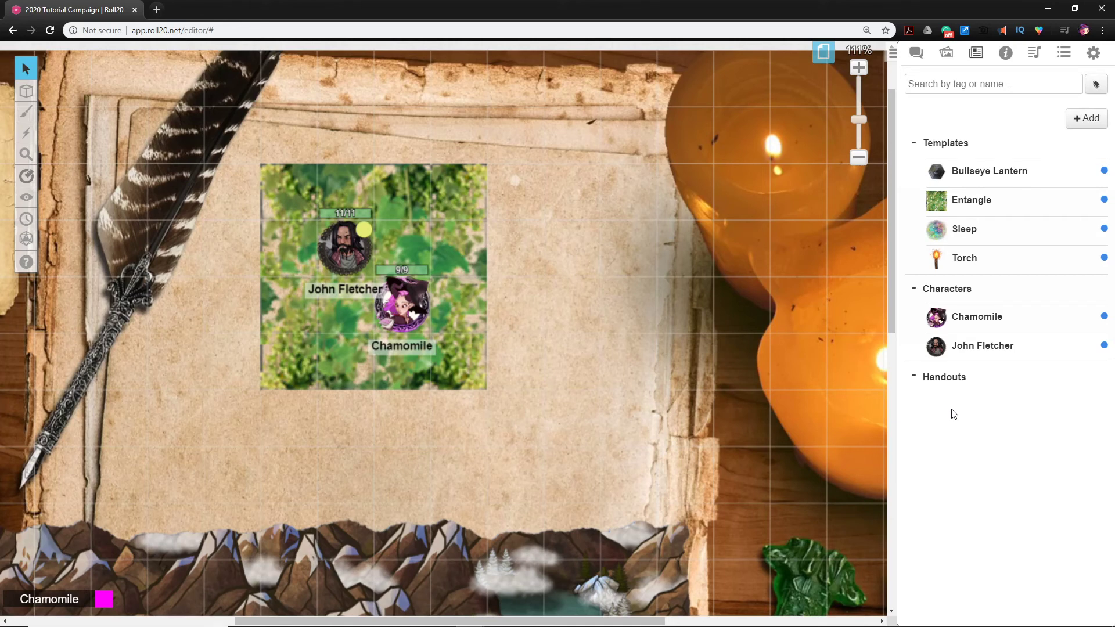
Open the Transmogrifier from the game settings and choose 5e Monster Manual as the game to copy from.
left_click(1094, 54)
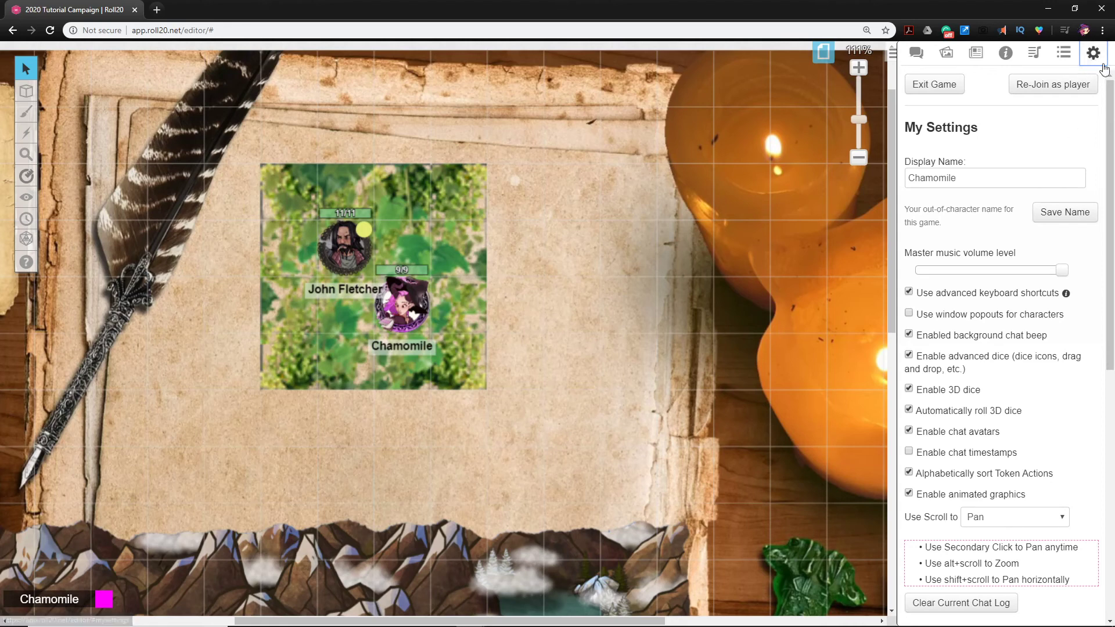
scroll(966, 232, "down", 8)
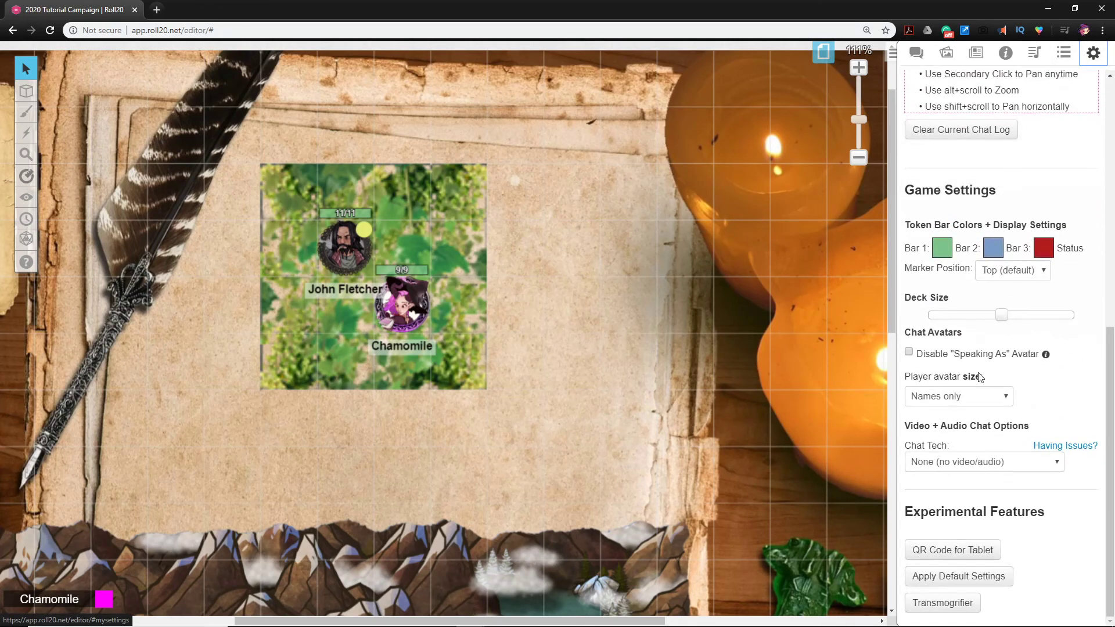
left_click(944, 604)
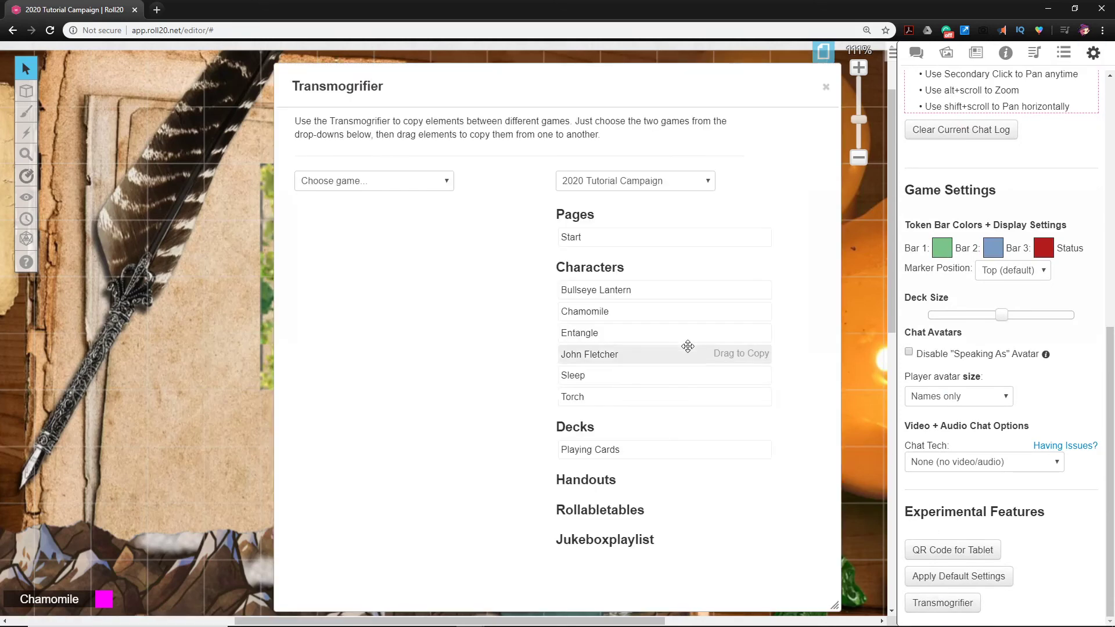
left_click(423, 185)
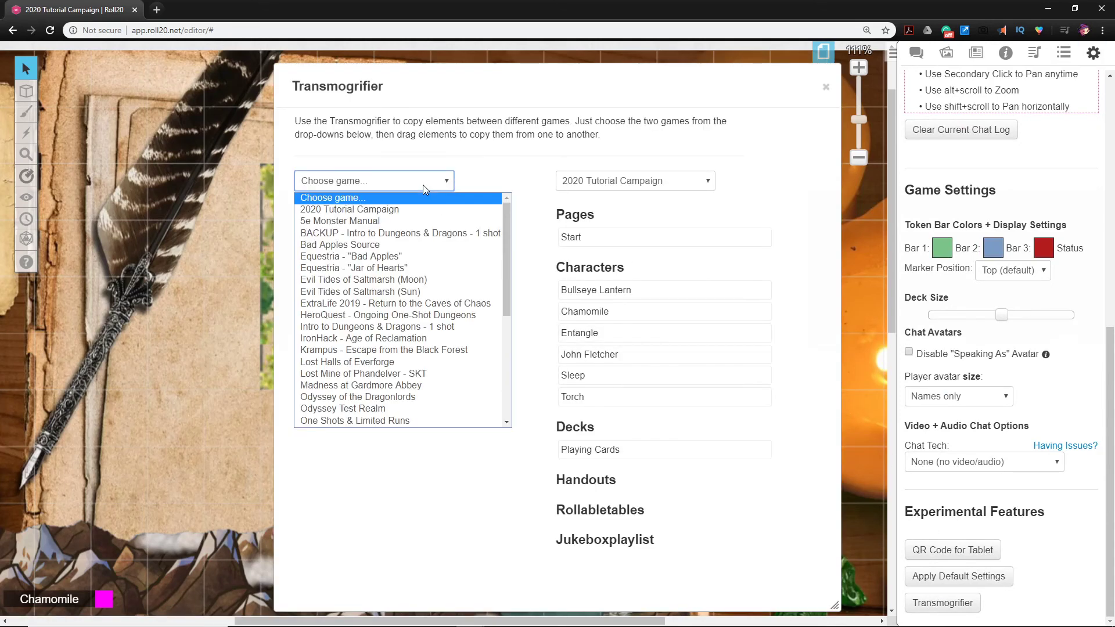
left_click(407, 221)
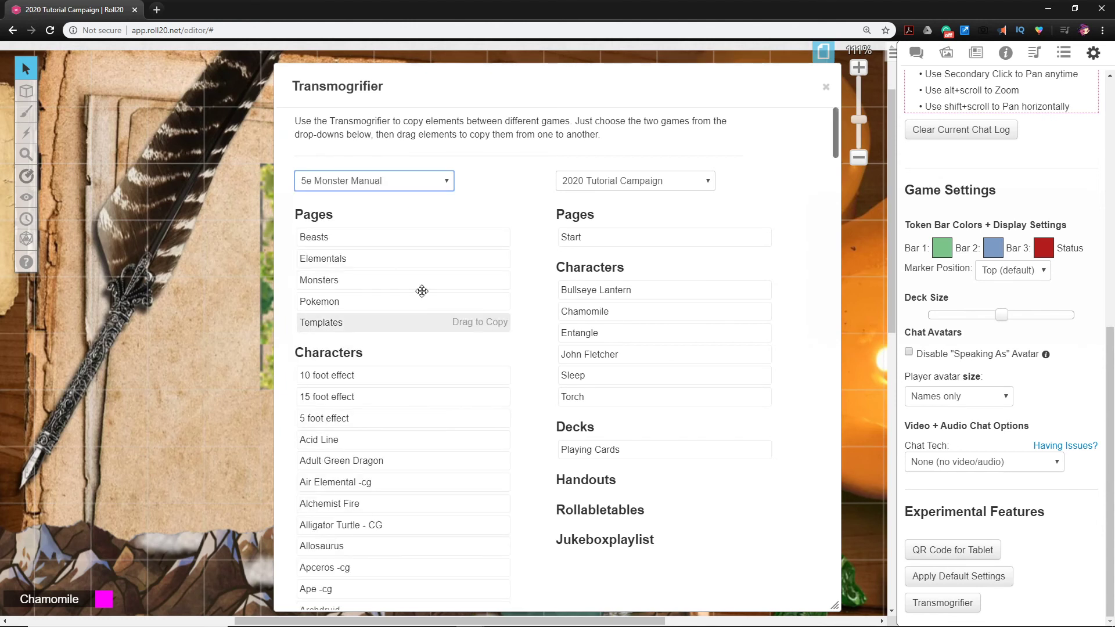
Copy the Fireball character from 5e Monster Manual into 2020 Tutorial Campaign, and close the Transmogrifier.
scroll(344, 457, "down", 2)
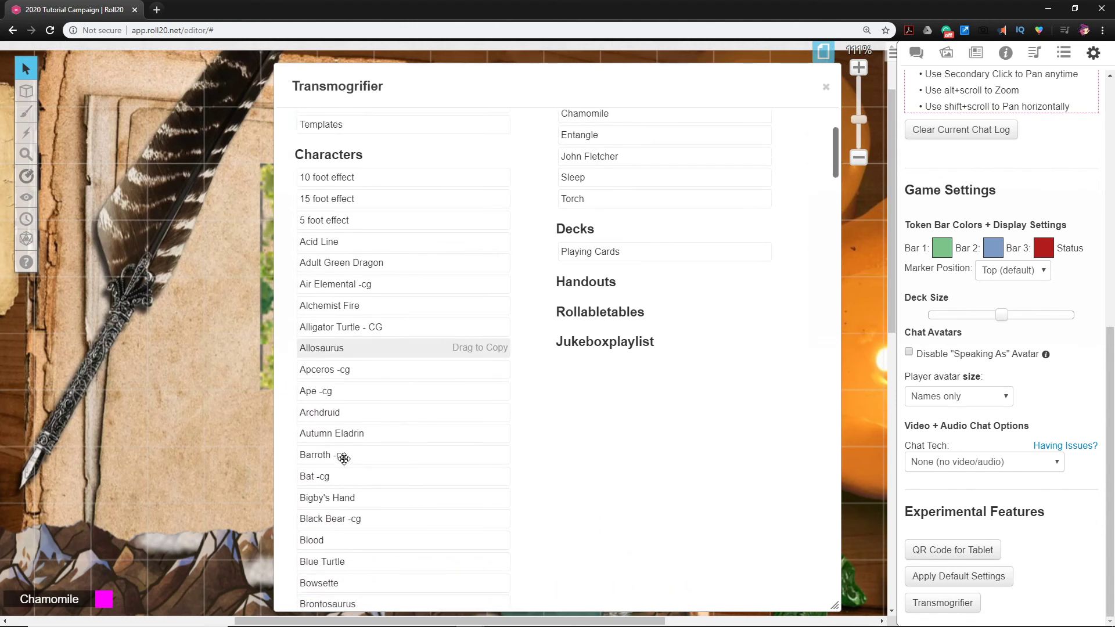
scroll(436, 296, "up", 2)
scroll(428, 401, "down", 5)
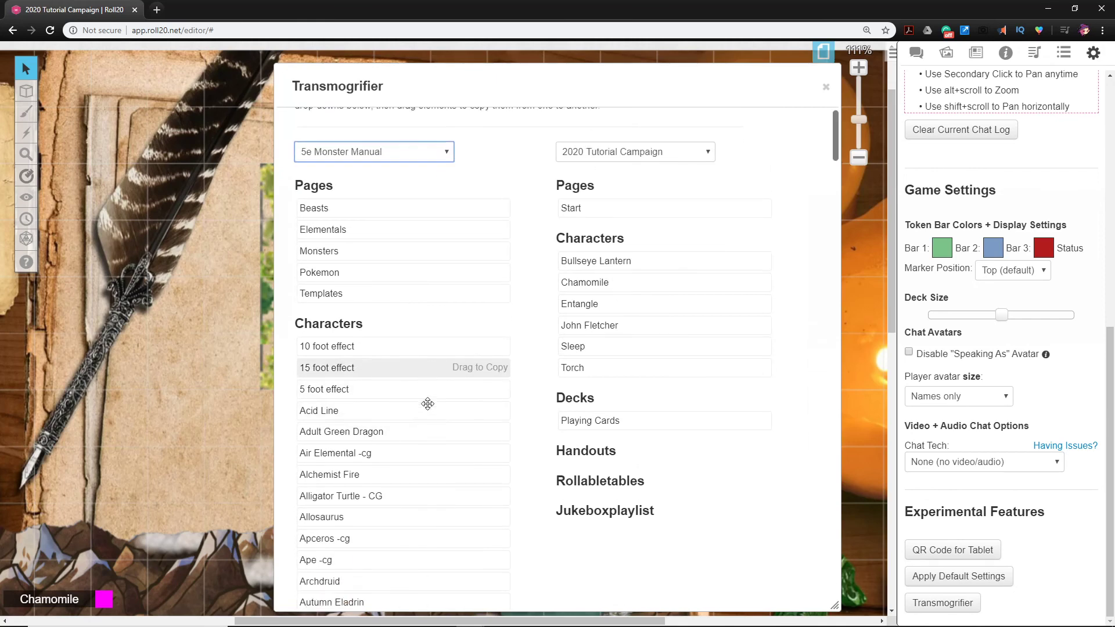
scroll(425, 404, "down", 4)
scroll(468, 392, "up", 5)
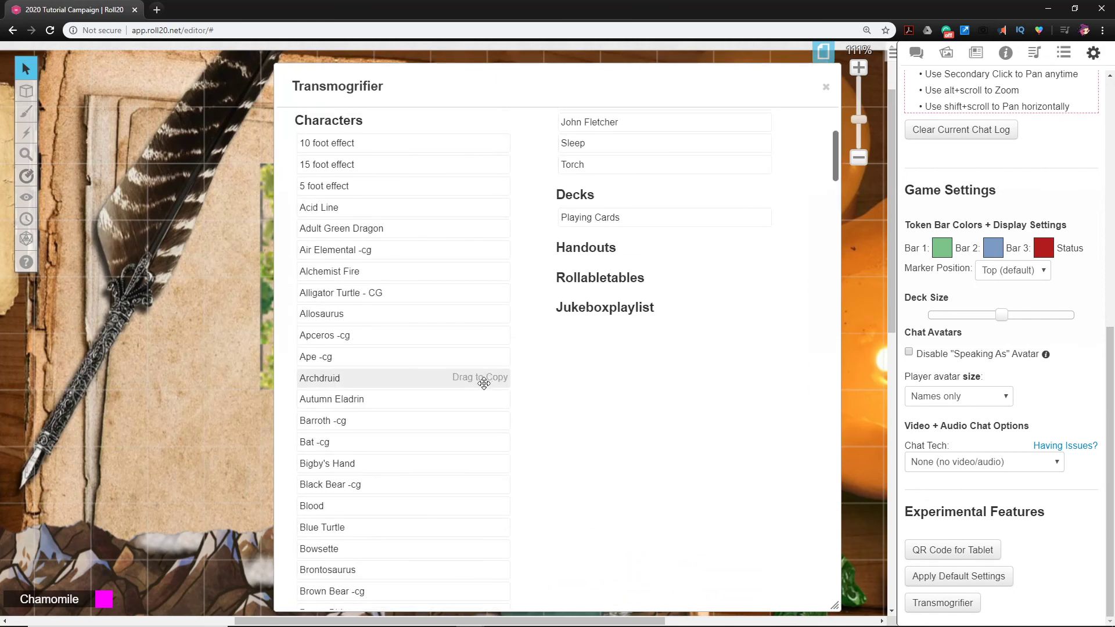
scroll(464, 395, "down", 4)
scroll(459, 396, "down", 10)
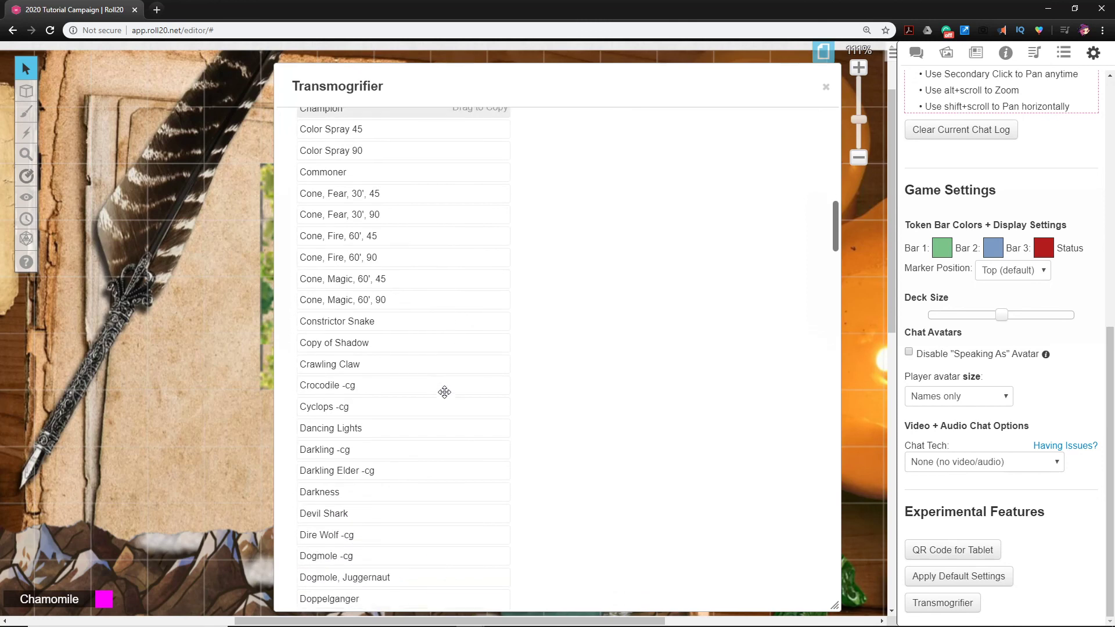
scroll(448, 397, "down", 5)
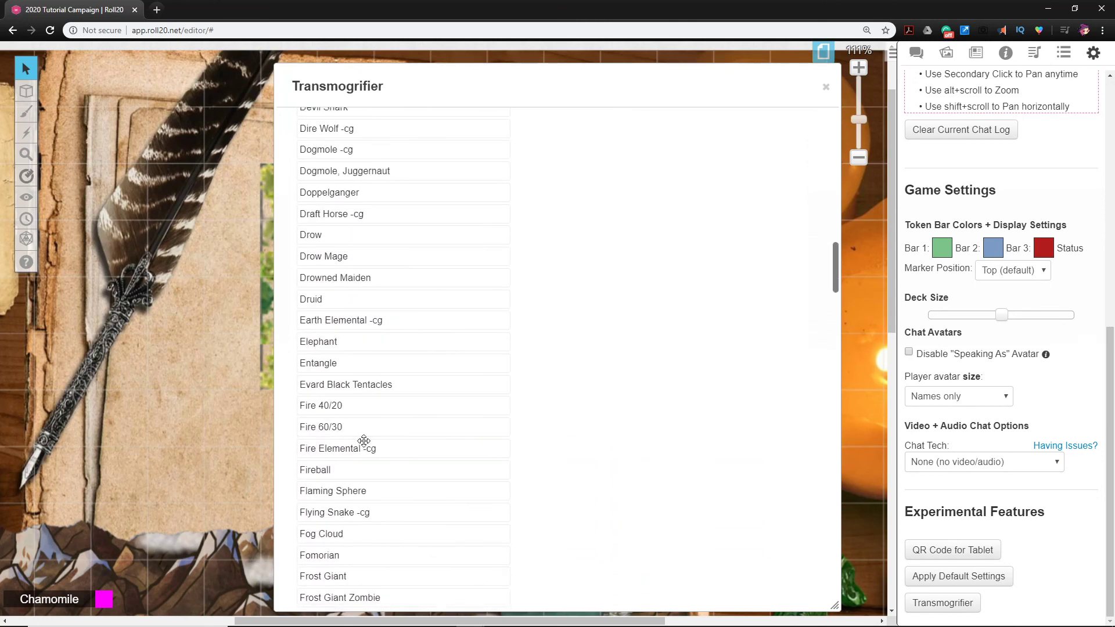
left_click_drag(338, 476, 612, 299)
left_click(828, 89)
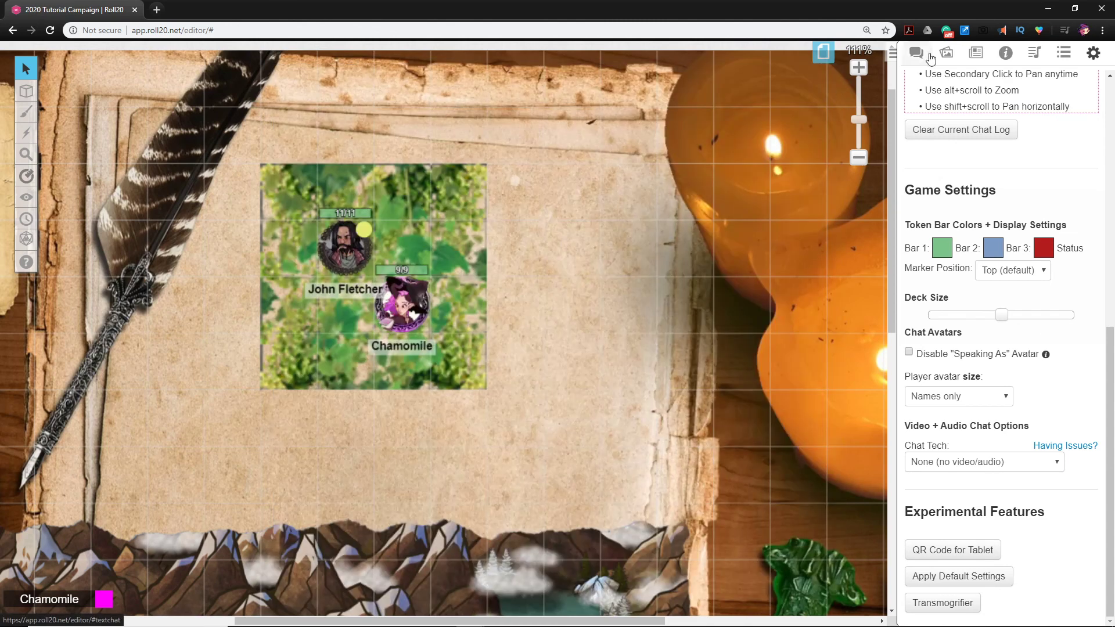
File the copied Fireball character in the journal's Templates folder, and try out its token over the characters before deleting it from the map.
left_click(976, 53)
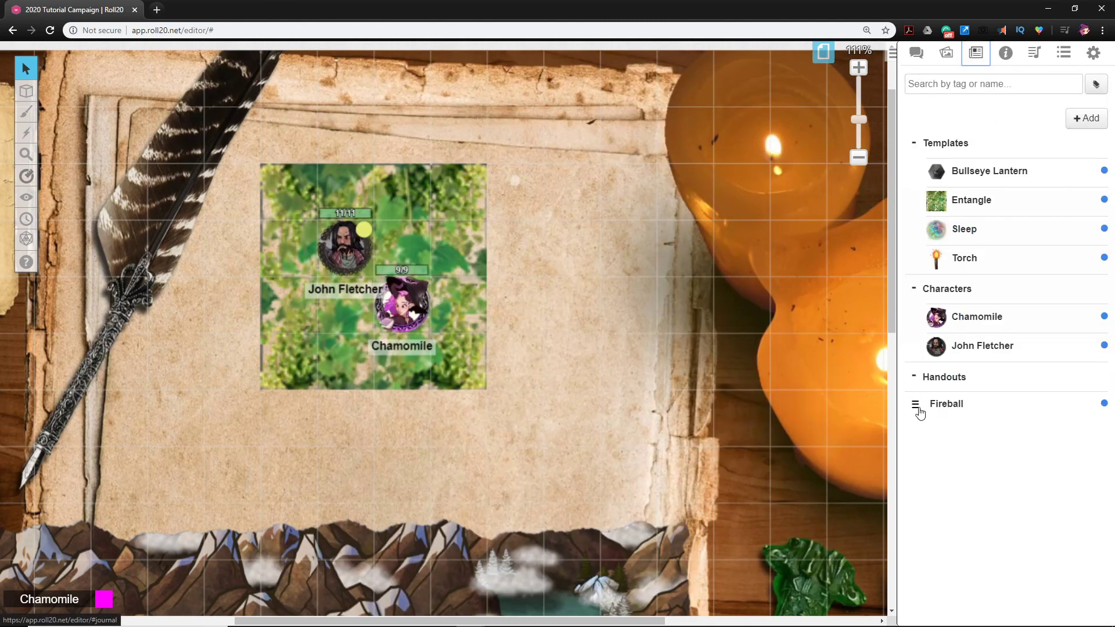
left_click_drag(916, 411, 453, 328)
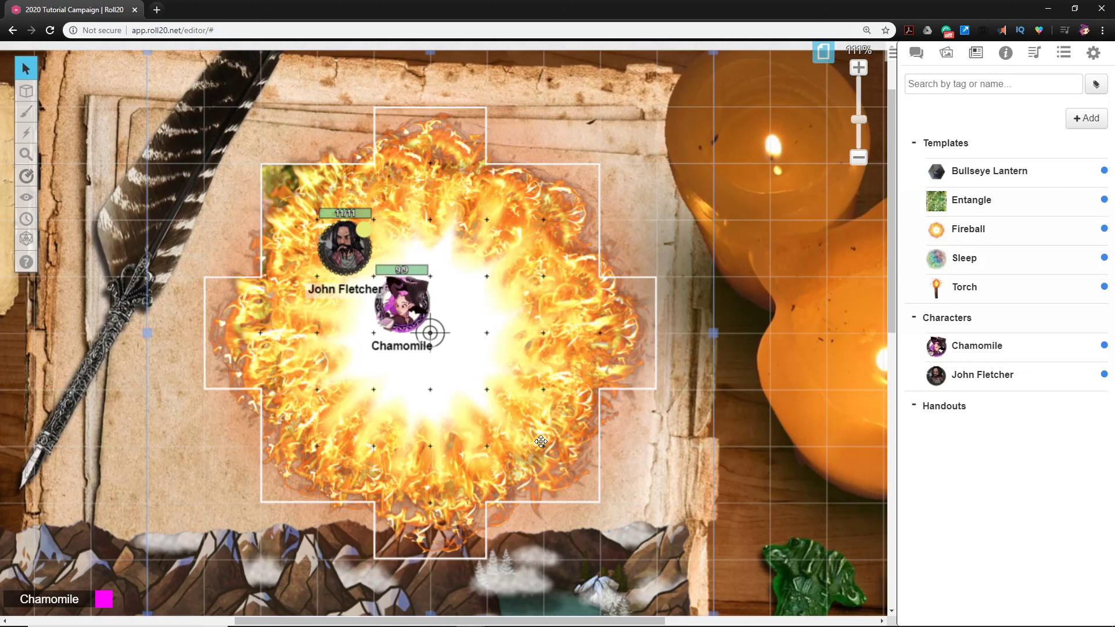
left_click_drag(549, 468, 587, 460)
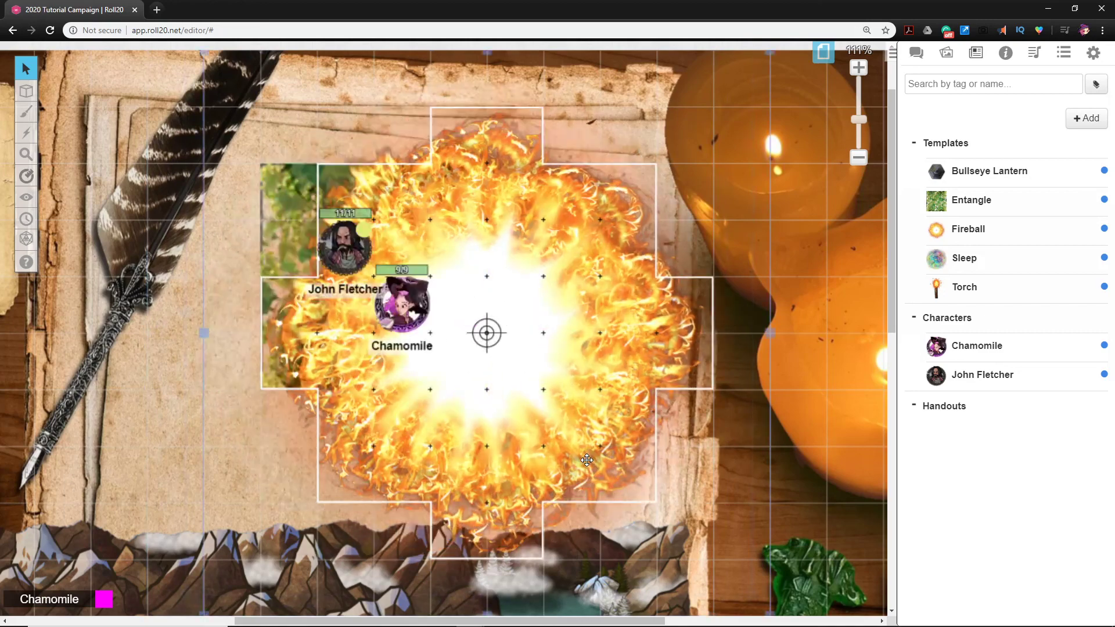
key("Delete")
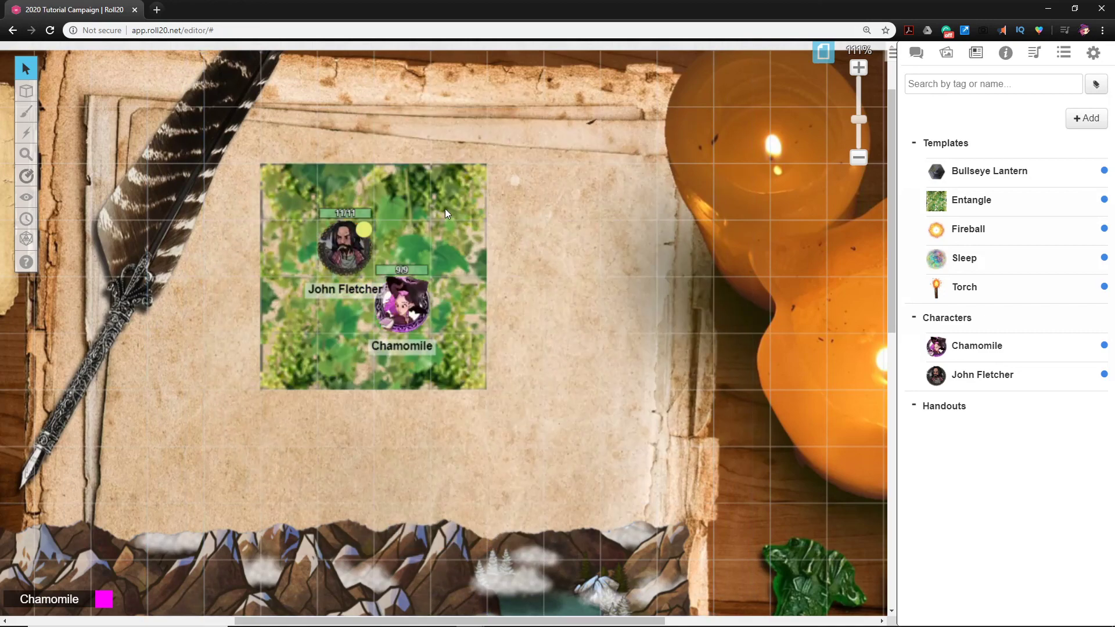